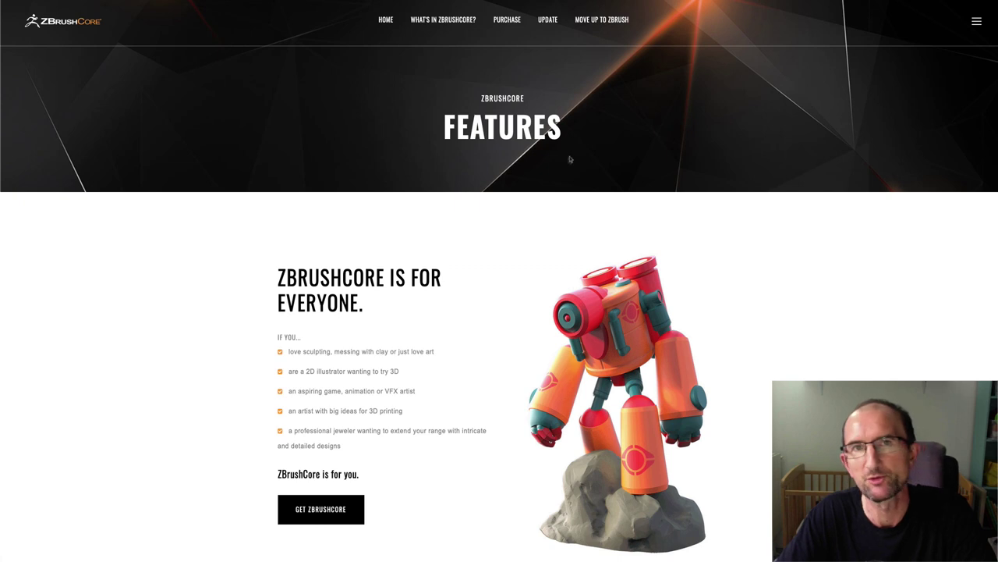
Step: Scroll the Features page from the top banner past the 2020 feature list to Sculptris Pro
scroll(569, 165, "down", 1)
scroll(569, 164, "down", 1)
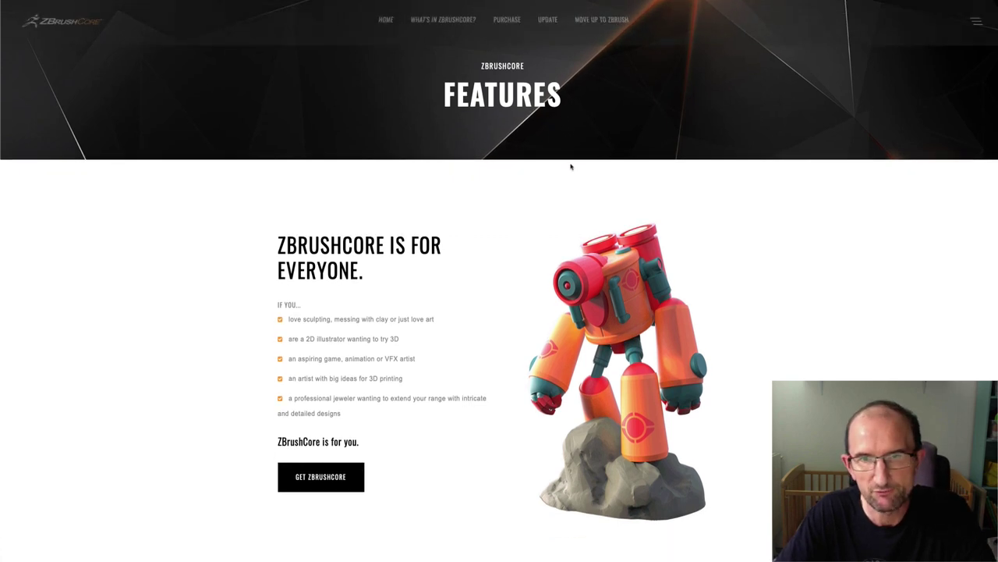
scroll(593, 161, "down", 2)
scroll(563, 168, "down", 2)
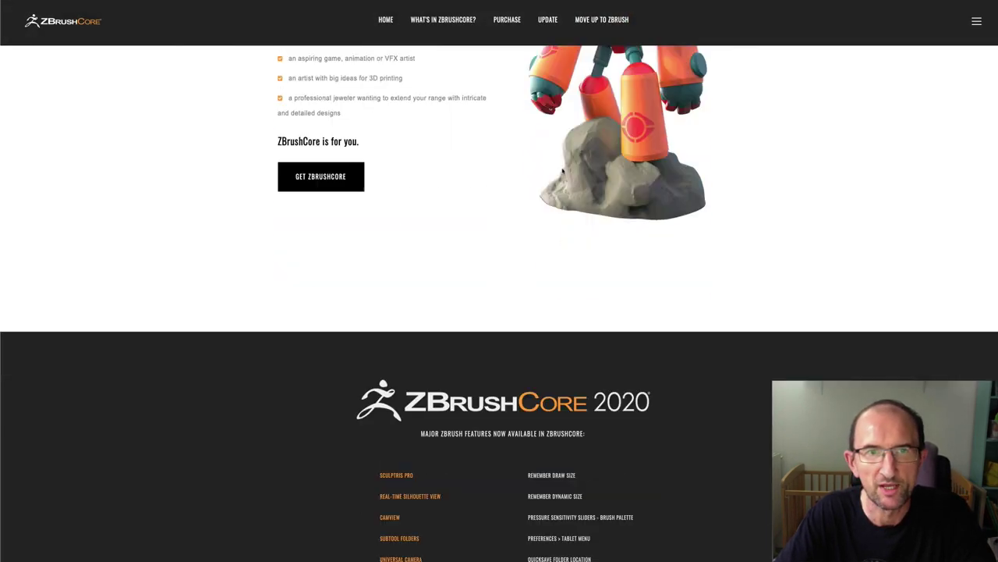
scroll(562, 171, "down", 1)
scroll(561, 170, "down", 1)
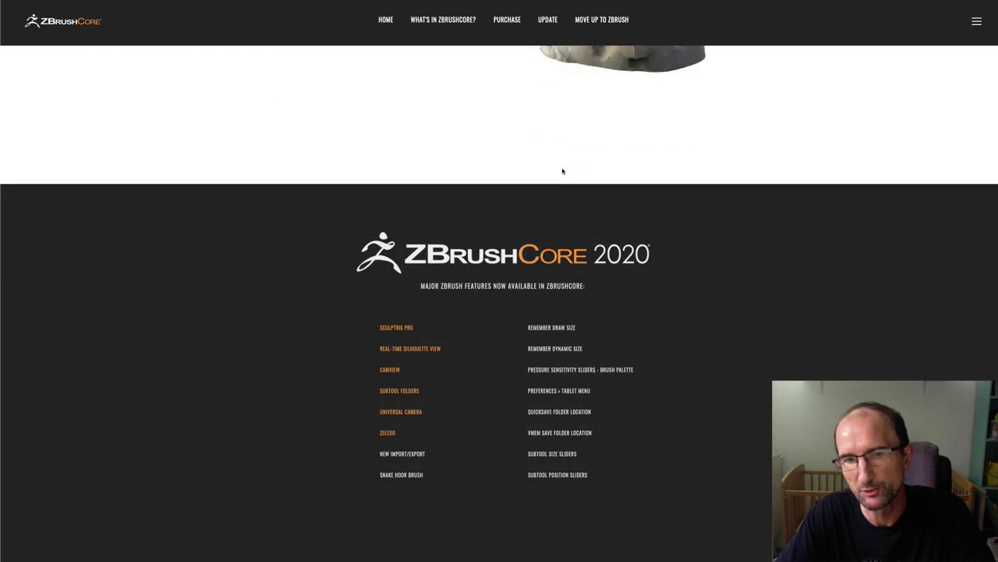
scroll(589, 164, "down", 1)
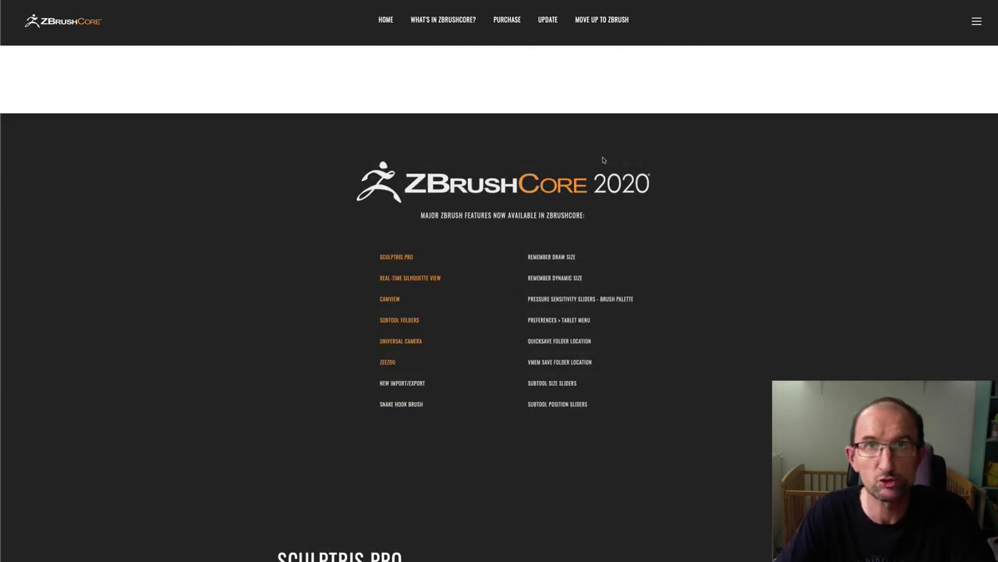
scroll(603, 160, "down", 1)
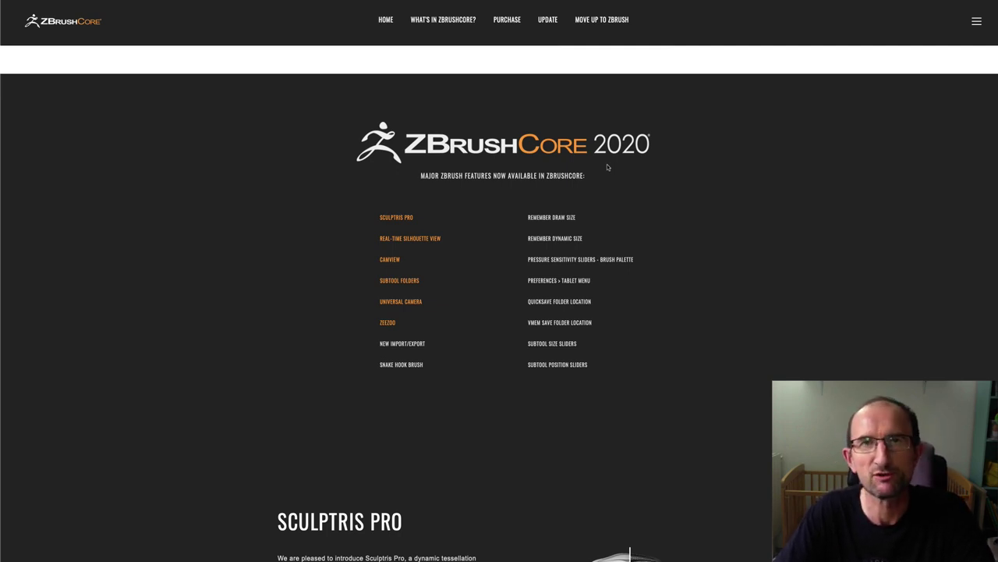
scroll(607, 166, "down", 3)
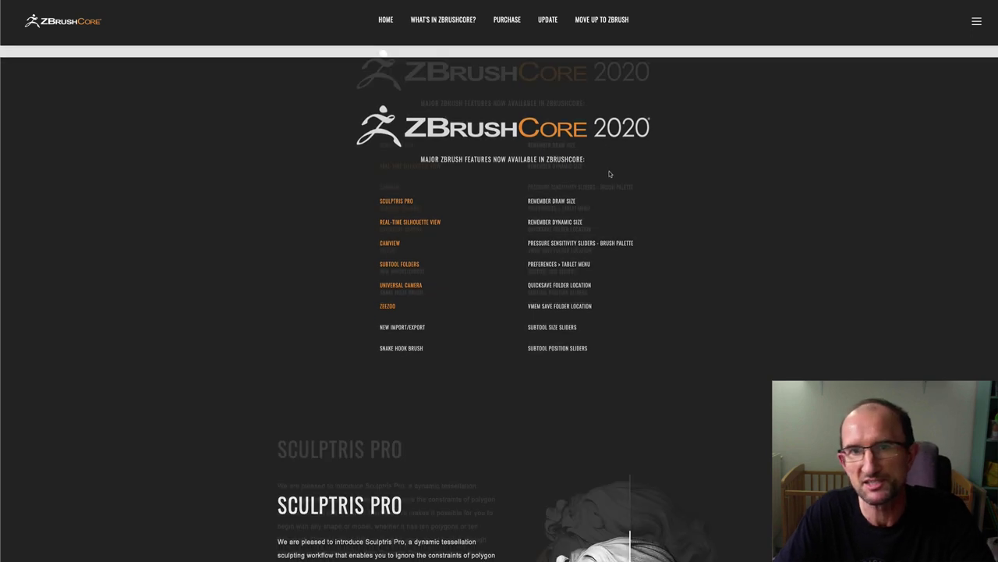
scroll(610, 174, "down", 1)
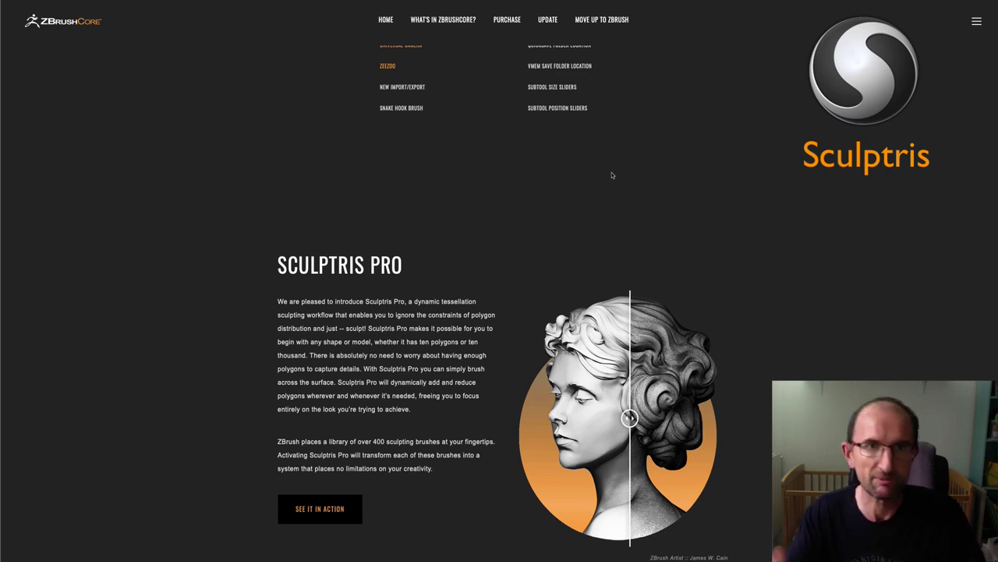
Step: Scroll past CamView, Real-Time Silhouette View, Folders and Universal Camera down to ZeeZoo
scroll(617, 186, "down", 2)
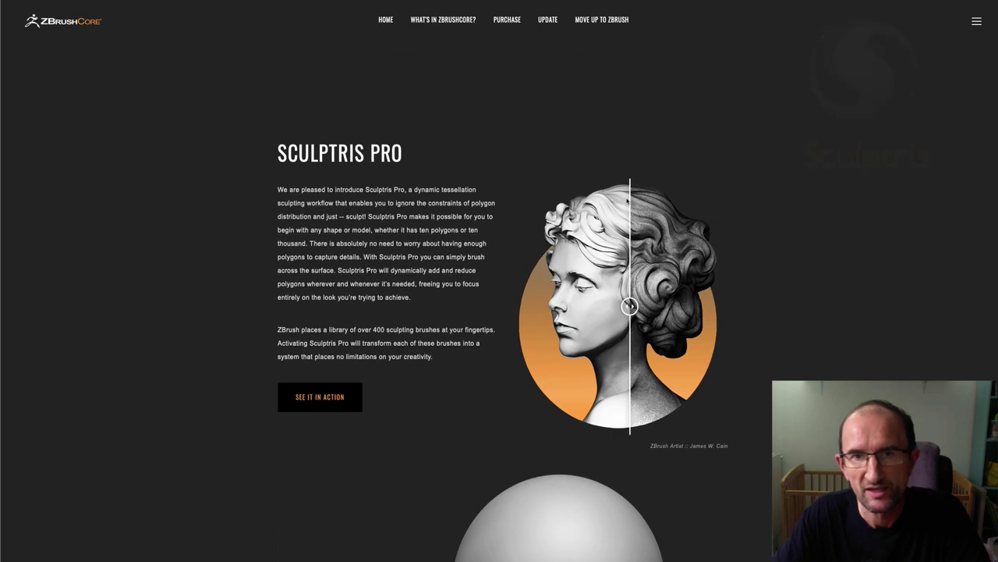
scroll(742, 220, "down", 3)
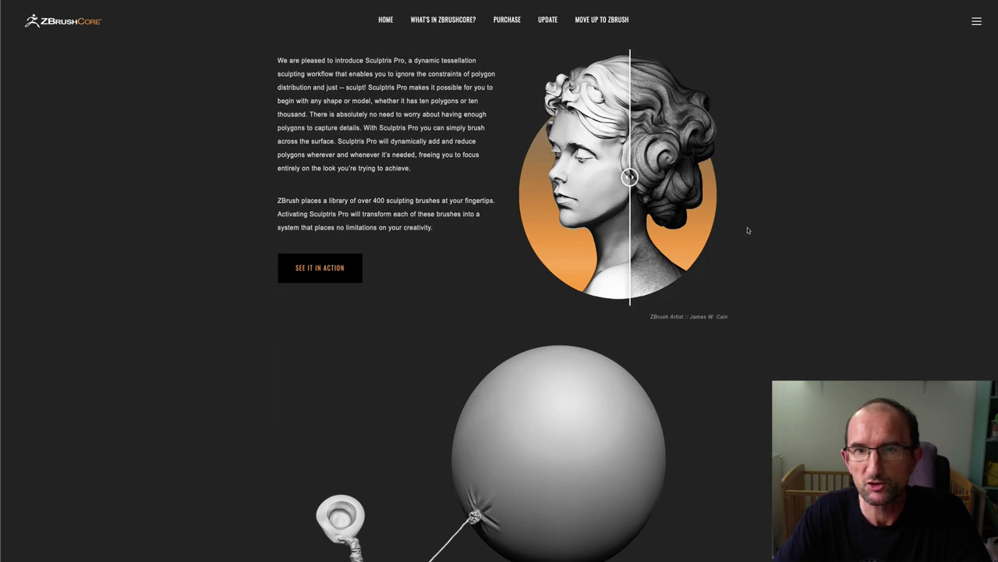
scroll(747, 228, "down", 2)
scroll(748, 229, "down", 2)
scroll(747, 227, "down", 1)
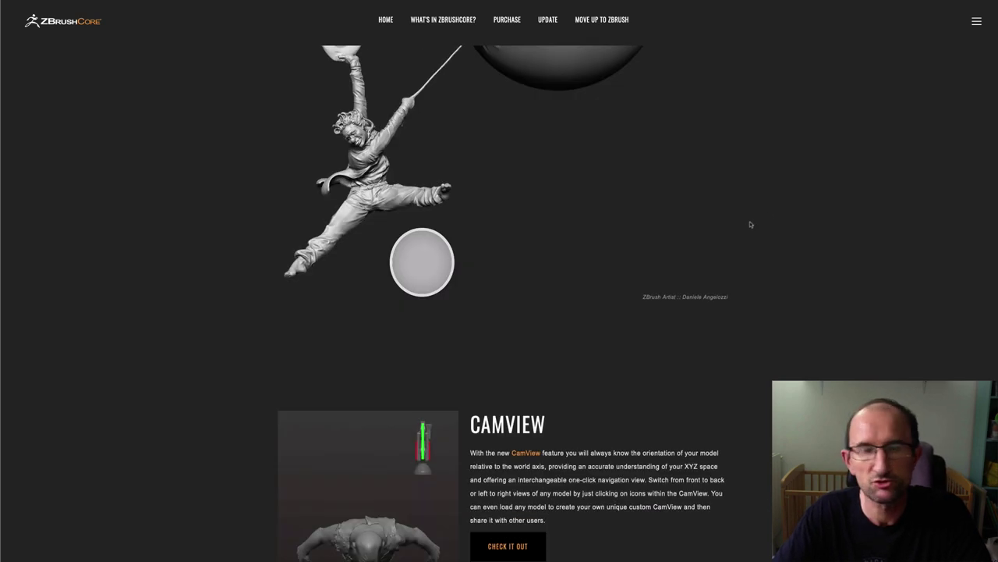
scroll(750, 221, "down", 1)
scroll(769, 218, "down", 1)
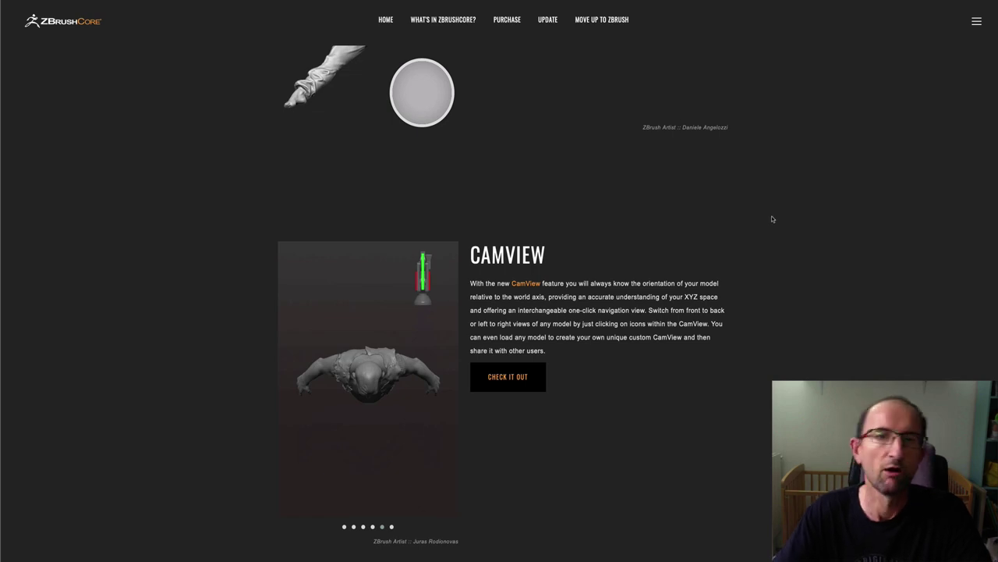
scroll(772, 217, "down", 1)
scroll(771, 220, "down", 1)
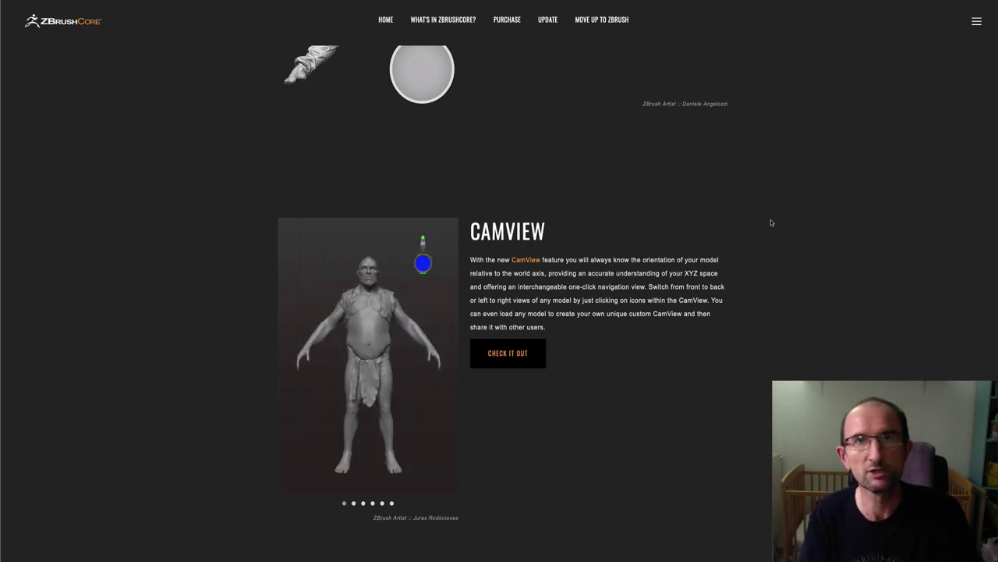
scroll(744, 220, "down", 4)
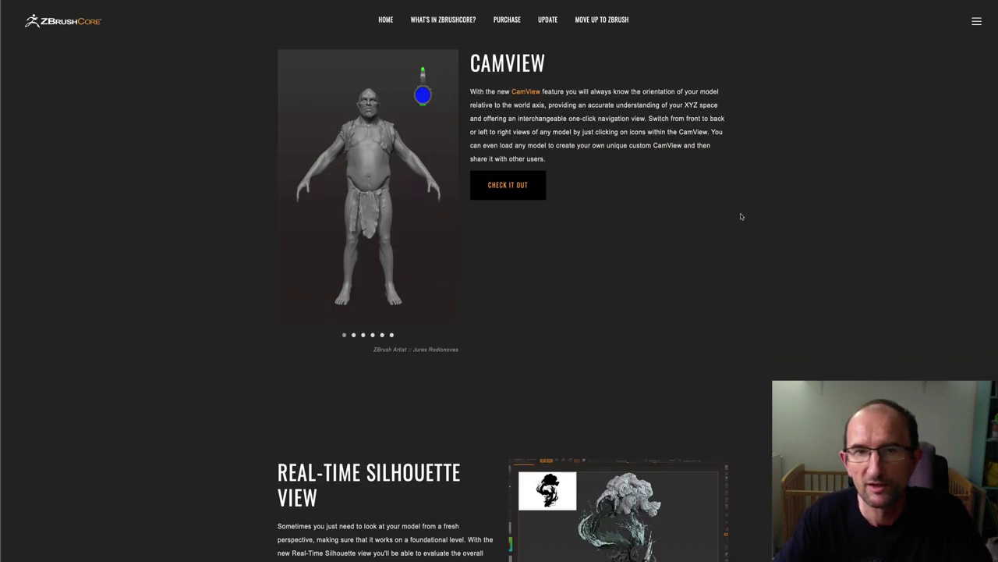
scroll(749, 220, "down", 1)
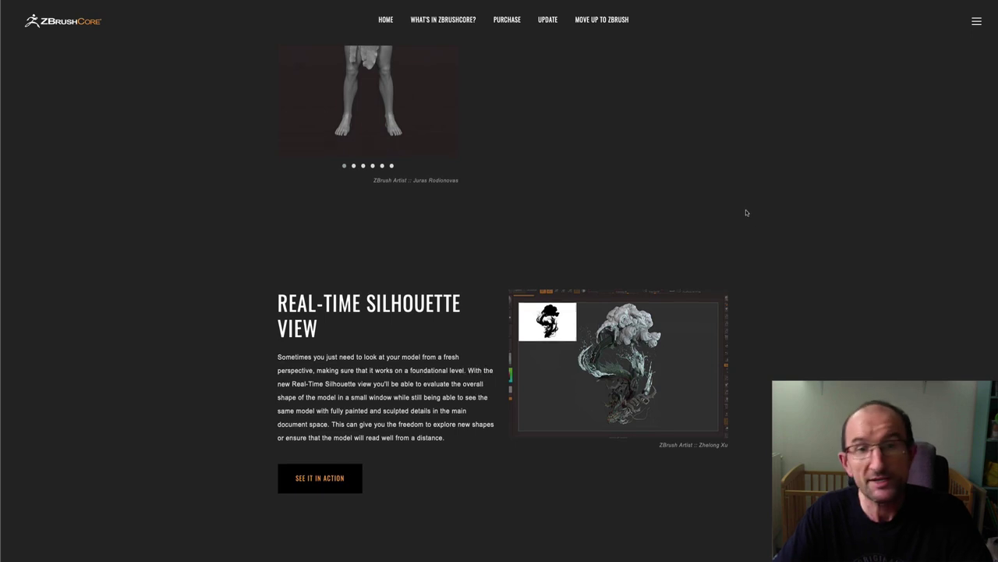
scroll(734, 201, "down", 1)
scroll(721, 191, "down", 2)
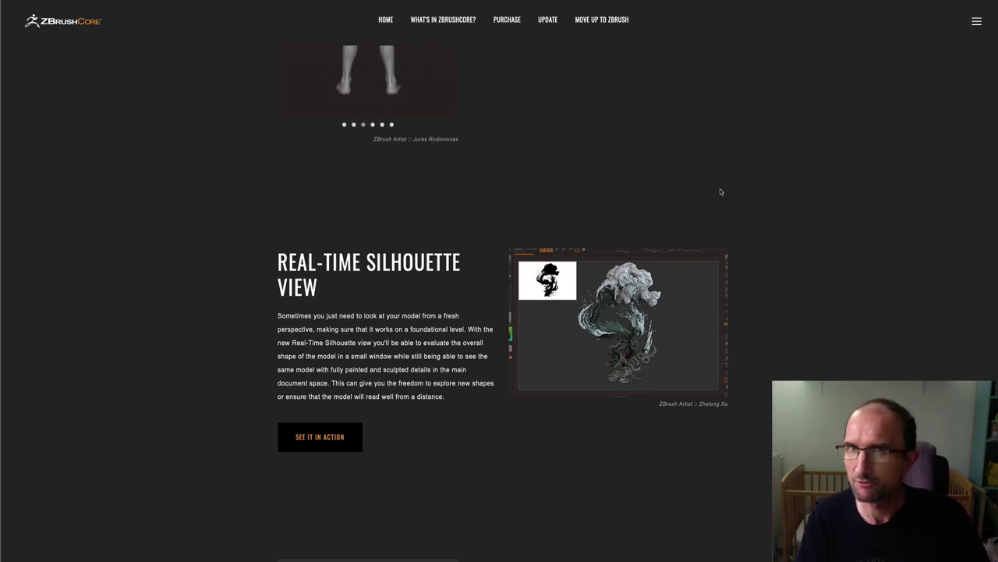
scroll(721, 191, "down", 3)
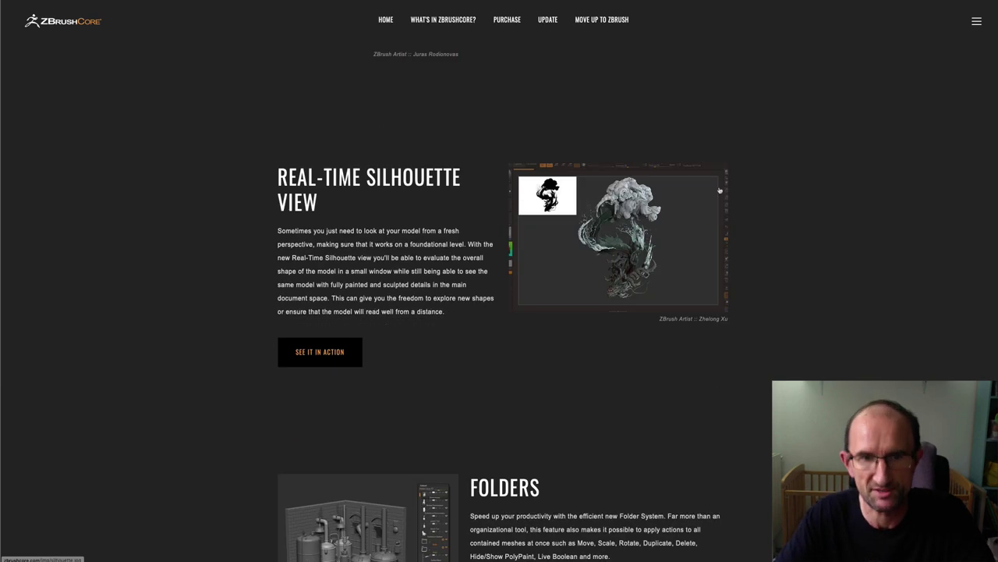
scroll(720, 191, "down", 3)
scroll(733, 203, "down", 3)
scroll(736, 207, "down", 3)
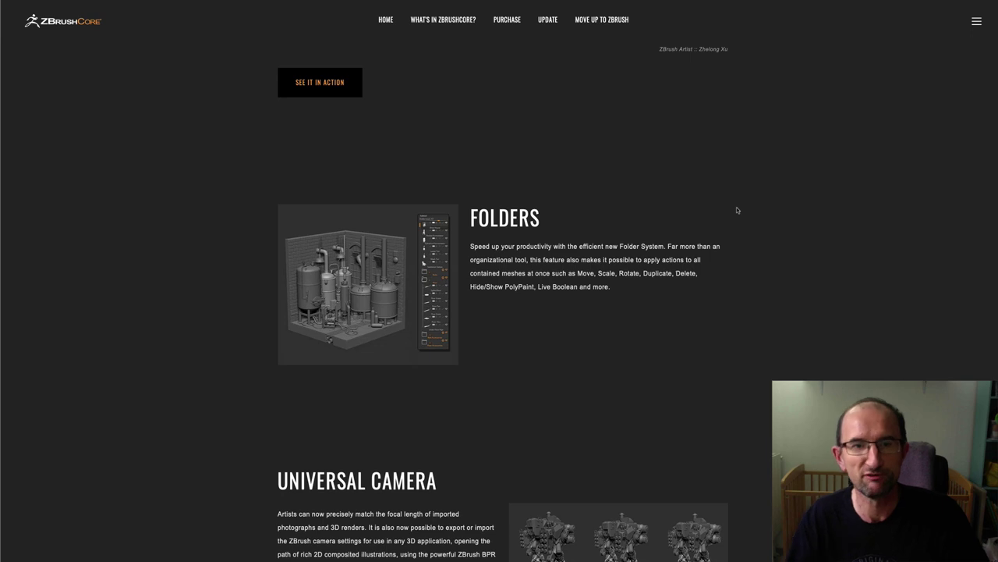
scroll(737, 210, "down", 3)
scroll(739, 212, "down", 1)
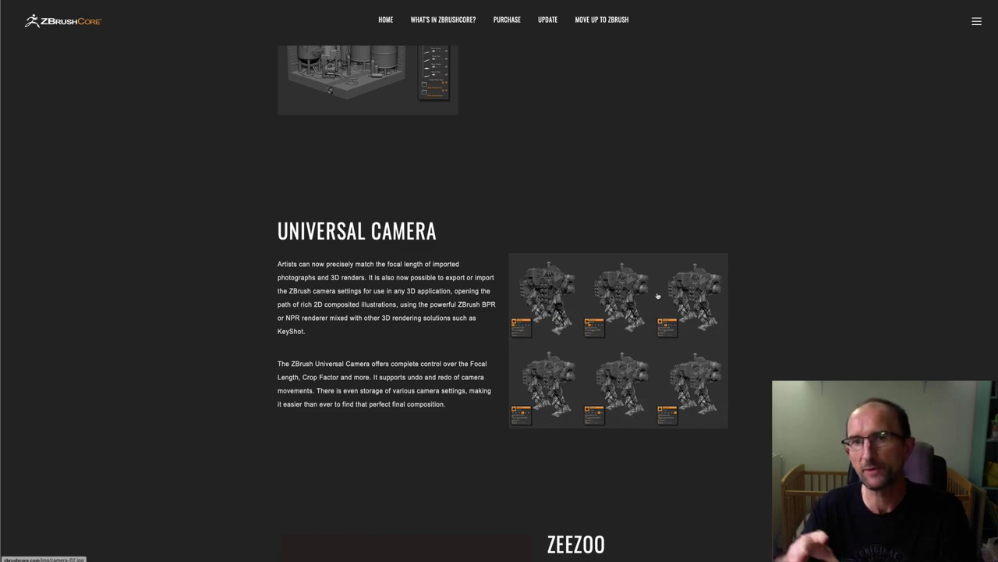
scroll(657, 295, "down", 1)
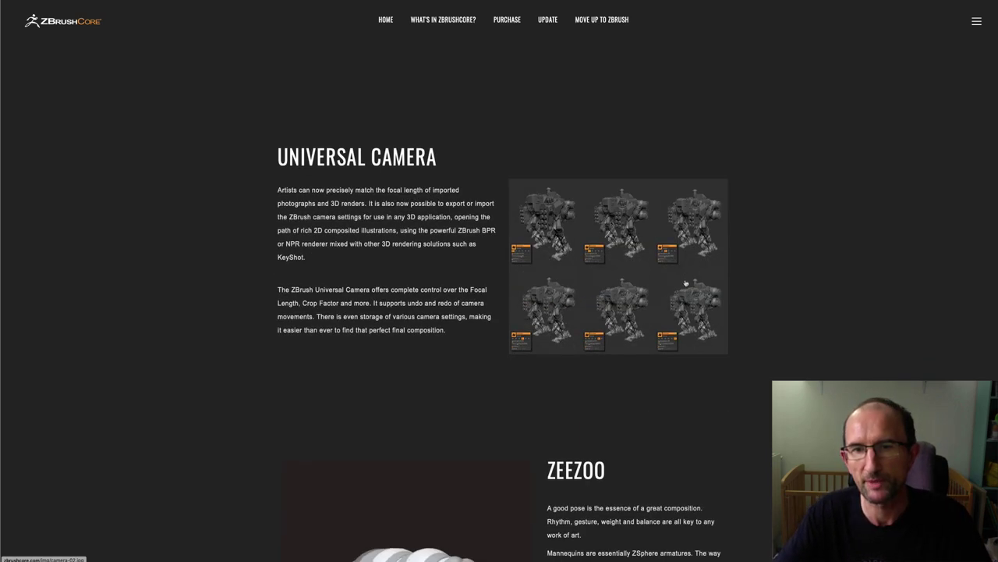
scroll(686, 288, "down", 2)
scroll(720, 278, "down", 1)
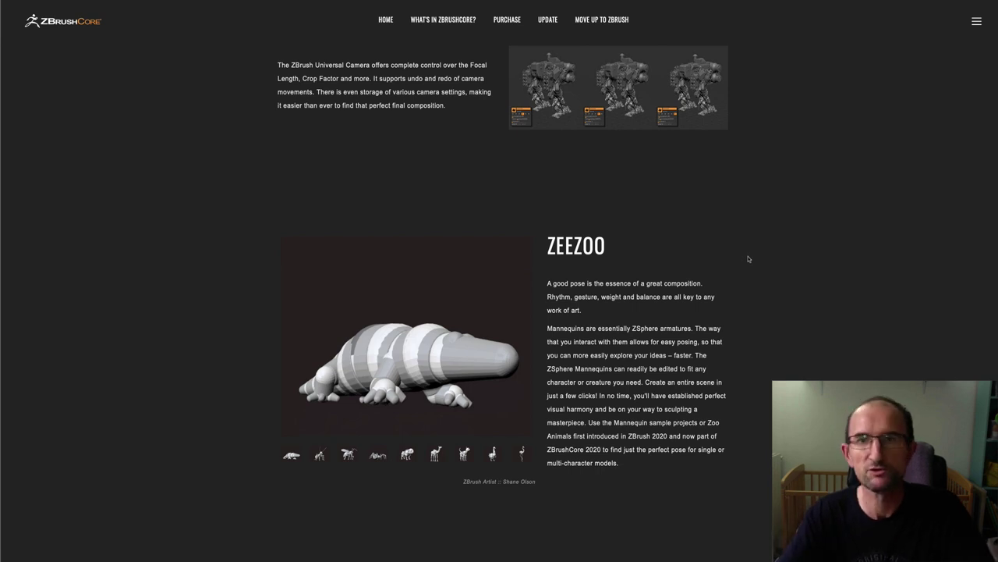
Step: Scroll past VDM brushes and Gizmo 3D Deformers and Primitives to 3D Text & Shape Creator
scroll(748, 259, "down", 1)
scroll(743, 264, "down", 3)
scroll(741, 265, "down", 2)
scroll(737, 270, "down", 2)
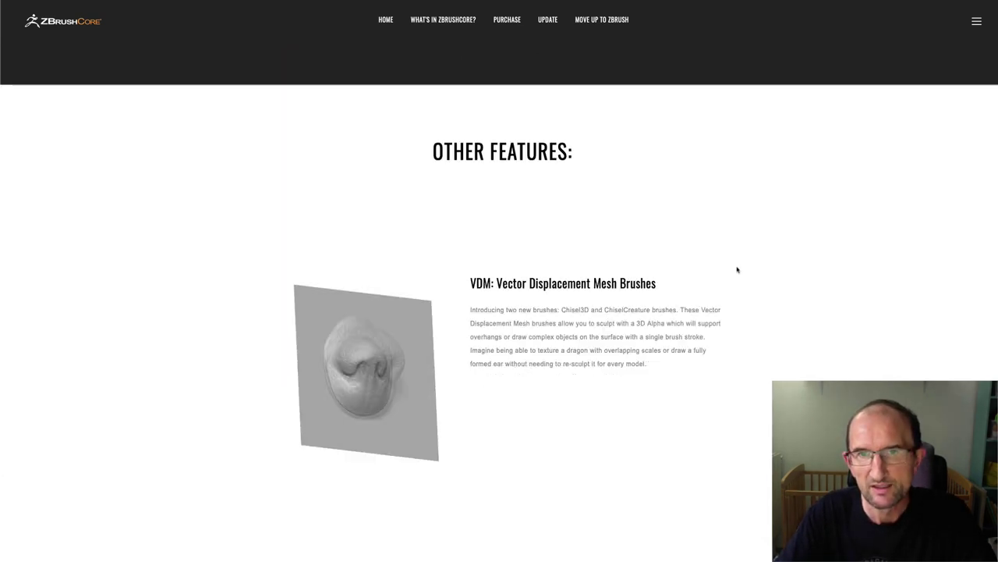
scroll(740, 257, "down", 1)
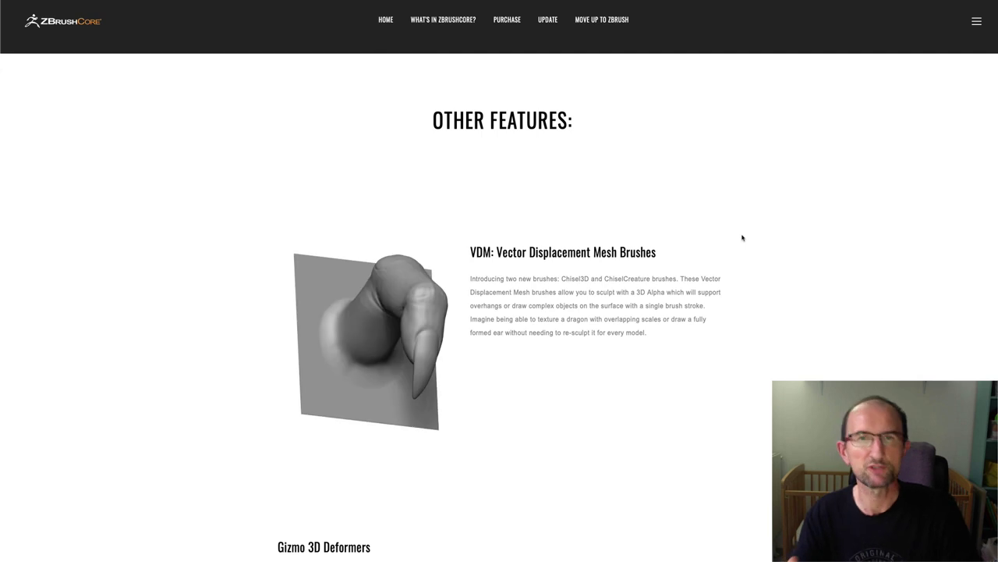
scroll(755, 231, "down", 1)
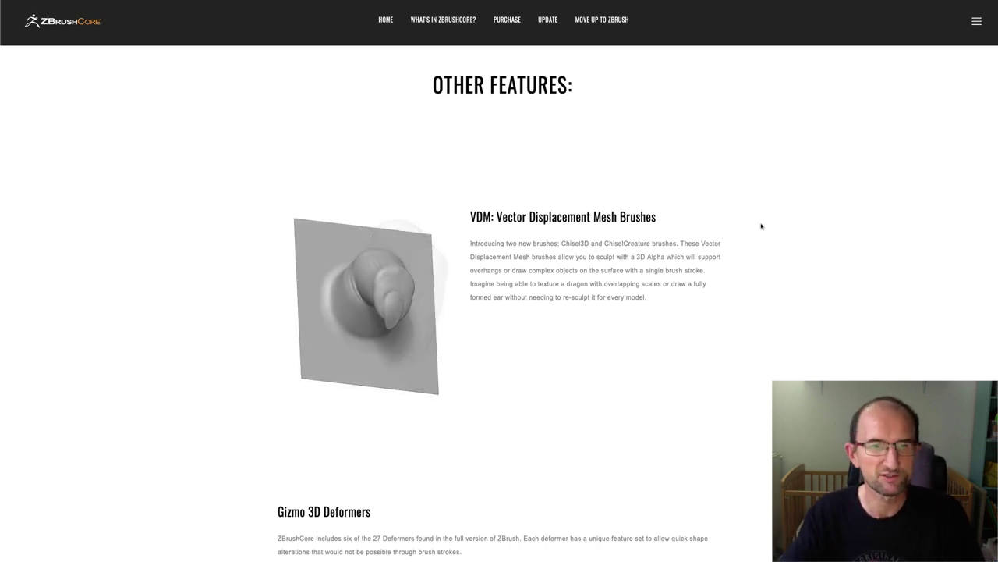
scroll(725, 226, "down", 2)
scroll(694, 226, "down", 2)
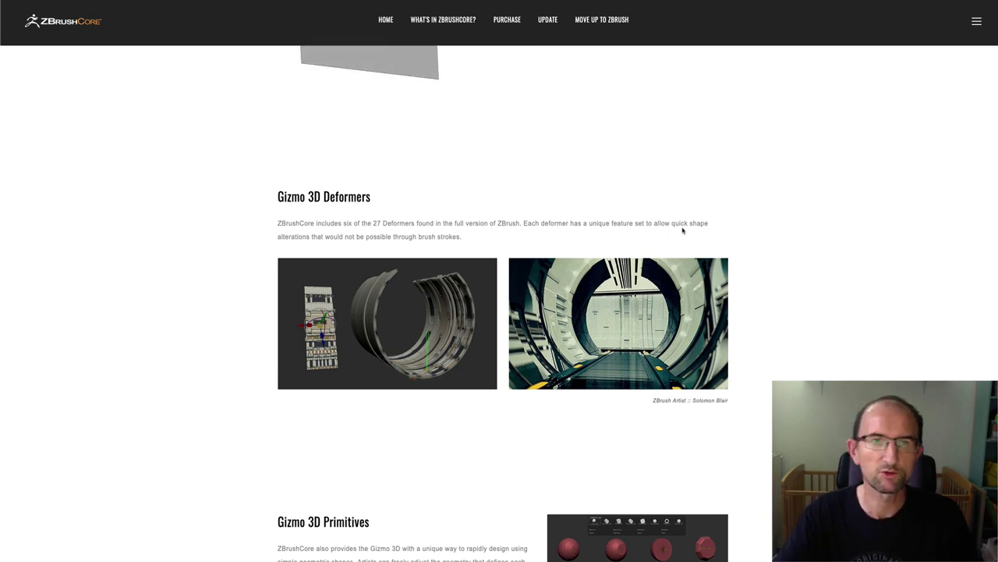
scroll(687, 234, "down", 2)
scroll(697, 248, "down", 2)
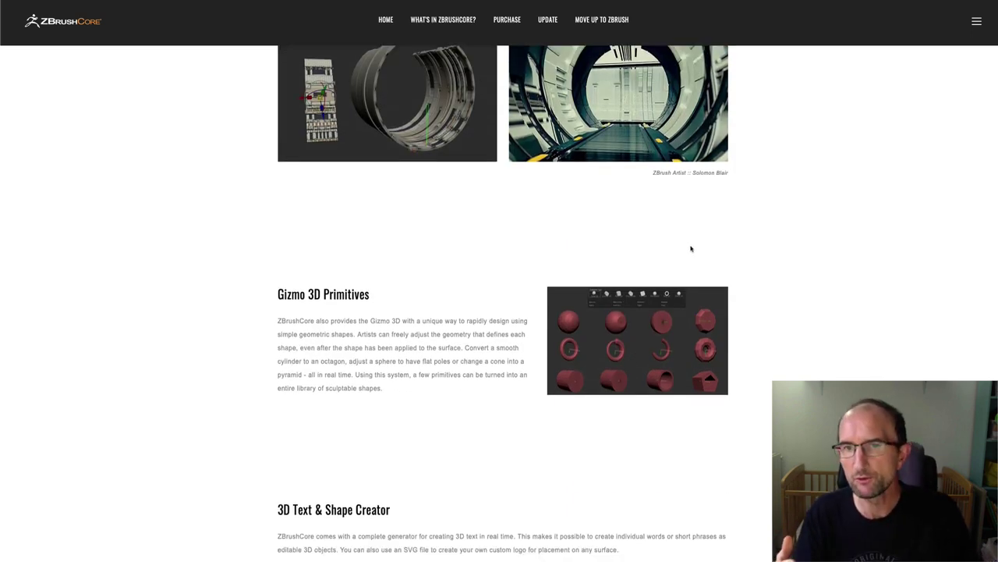
scroll(690, 248, "down", 1)
scroll(690, 248, "down", 1)
scroll(691, 248, "down", 2)
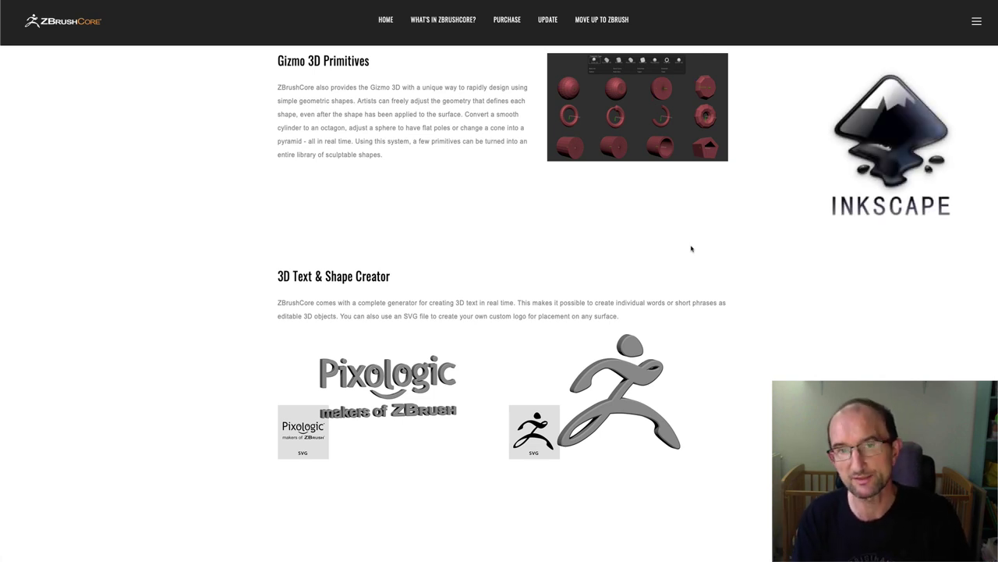
Step: Scroll further down to the Decimation Master and 3D Print Hub sections
scroll(691, 248, "down", 3)
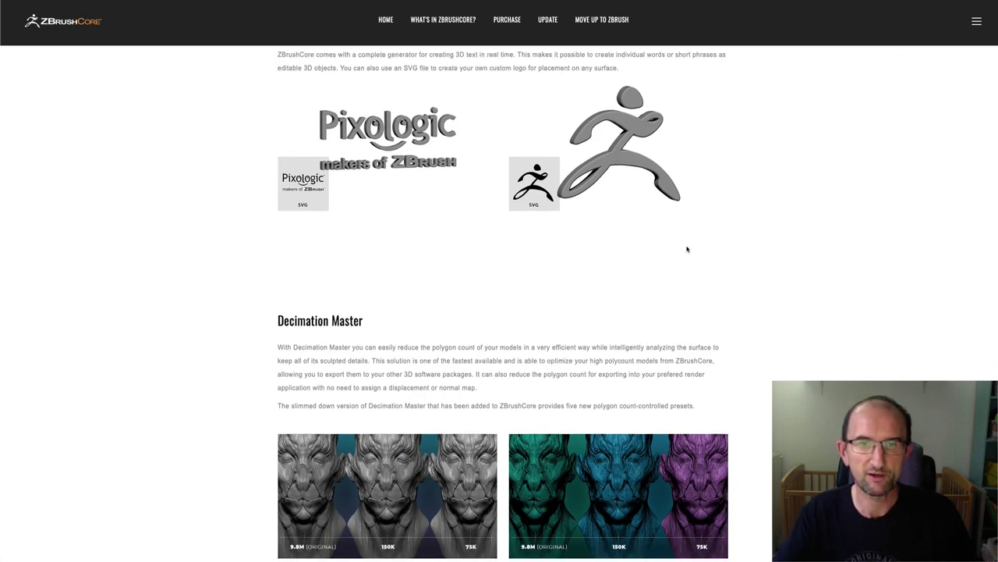
scroll(689, 248, "down", 2)
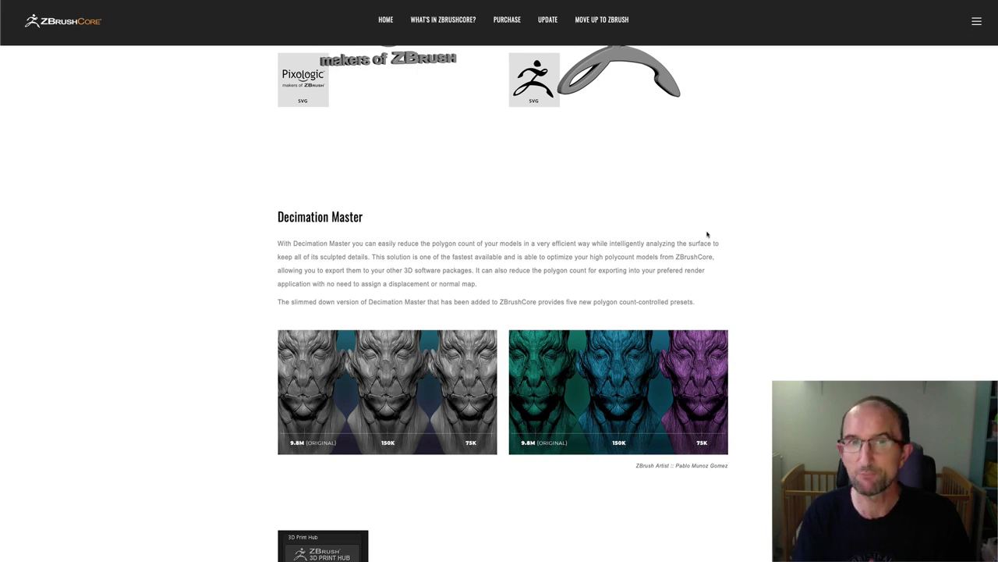
scroll(702, 227, "down", 1)
scroll(700, 232, "down", 1)
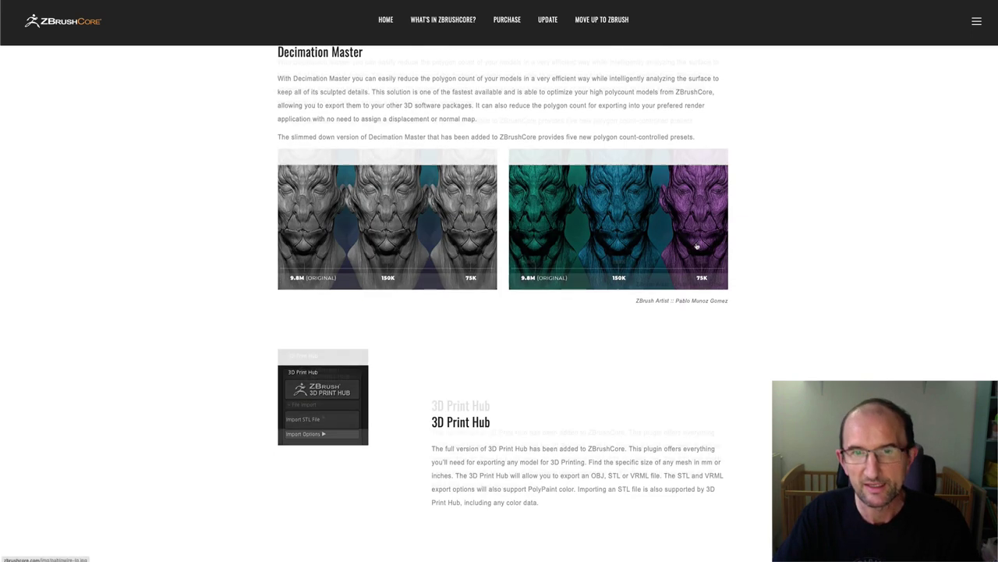
scroll(696, 238, "down", 2)
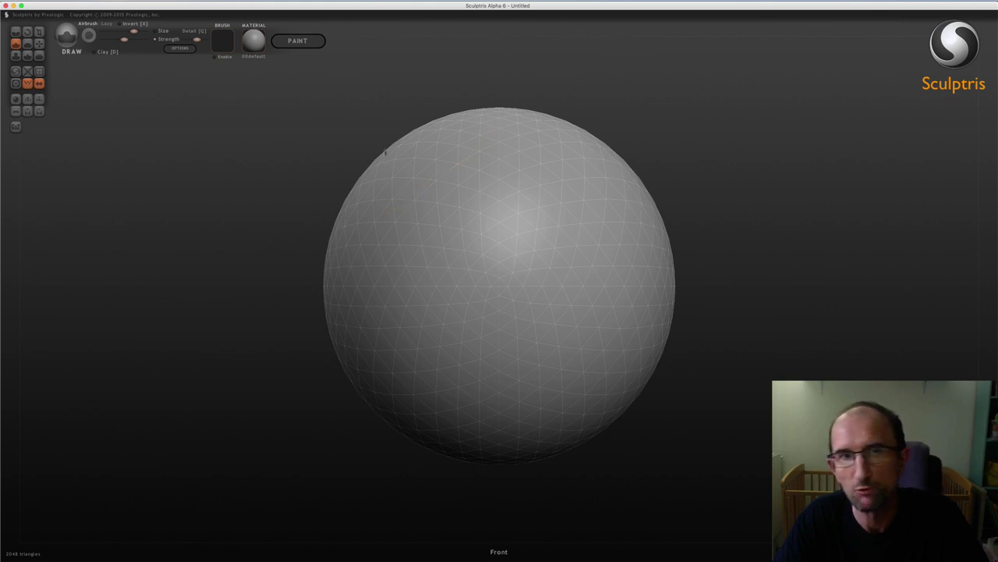
Step: Sculpt symmetric bumps and a broad raised area across the top of the sphere
mouse_move(385, 153)
left_mouse_down()
mouse_move(359, 281)
mouse_move(395, 171)
mouse_move(577, 94)
mouse_move(707, 107)
mouse_move(671, 133)
left_mouse_up()
mouse_move(558, 136)
left_mouse_down()
mouse_move(557, 125)
mouse_move(481, 116)
mouse_move(379, 189)
mouse_move(361, 223)
left_mouse_up()
mouse_move(608, 82)
left_mouse_down()
mouse_move(681, 83)
mouse_move(616, 67)
mouse_move(546, 109)
left_mouse_up()
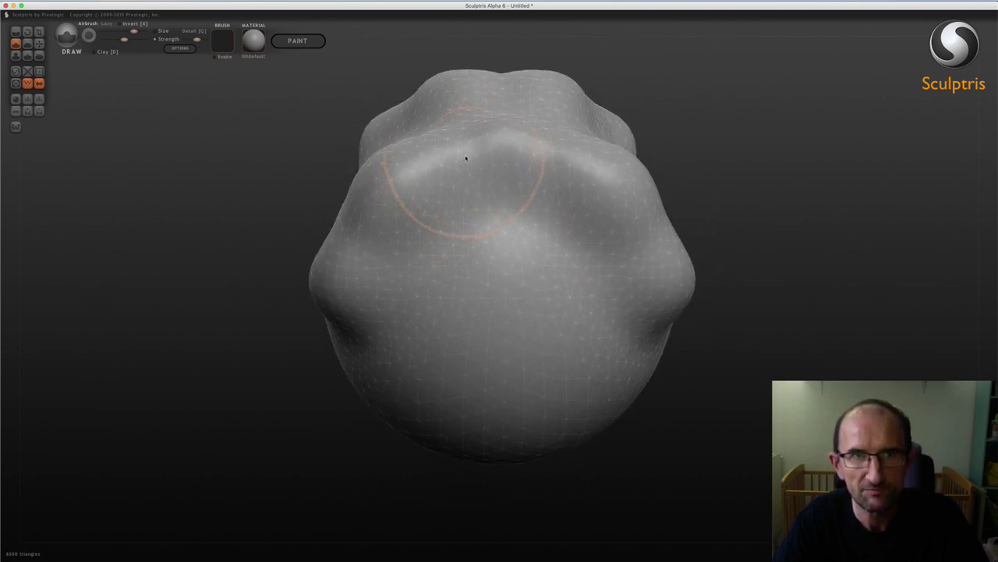
left_click_drag(382, 193, 426, 165)
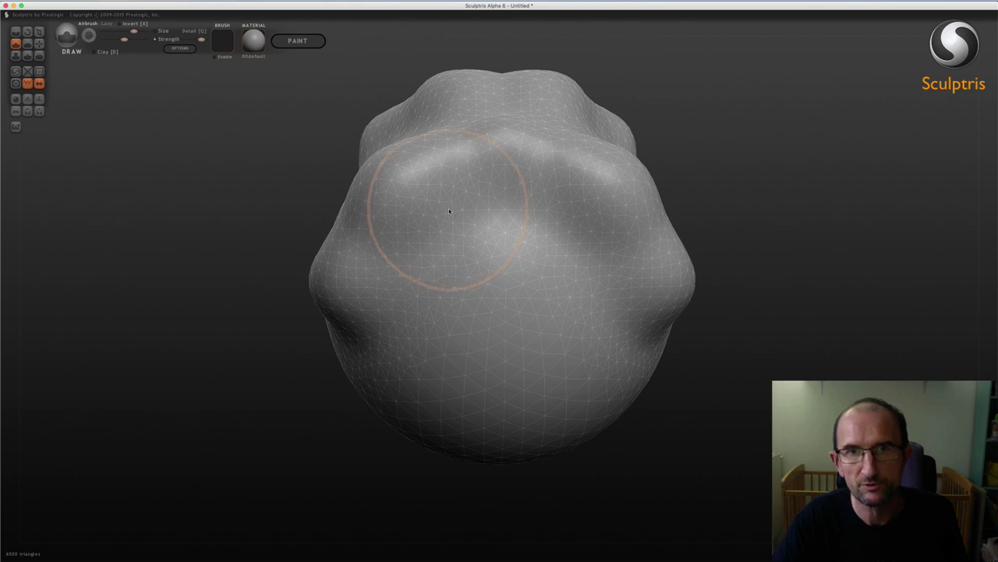
Step: Shrink the brush and carve a mirrored V-shaped ridge with extra detail on the left
key("space")
left_click_drag(463, 179, 441, 181)
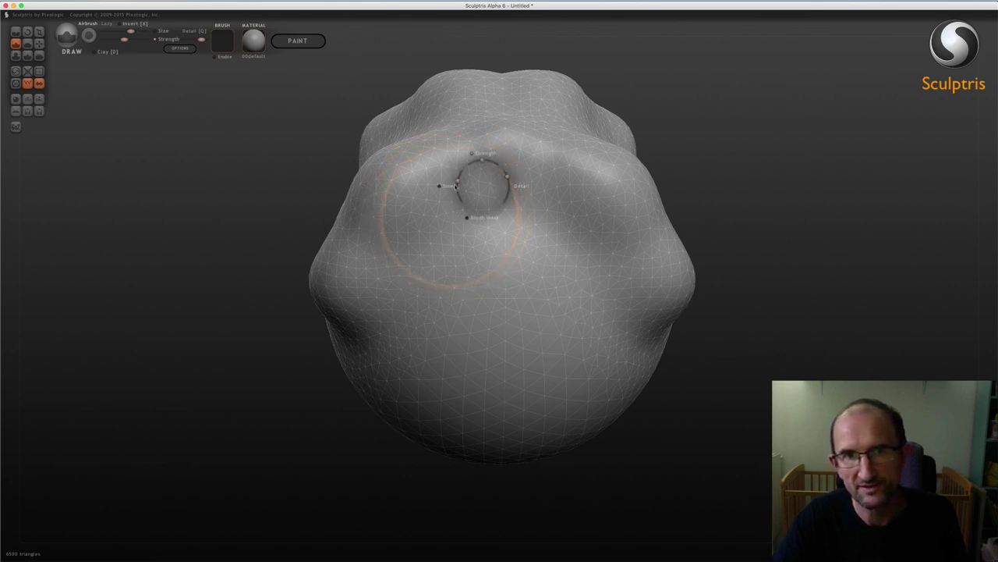
mouse_move(385, 272)
left_mouse_down()
mouse_move(429, 239)
mouse_move(463, 189)
mouse_move(511, 160)
left_mouse_up()
mouse_move(710, 107)
left_mouse_down()
mouse_move(685, 89)
mouse_move(629, 114)
left_mouse_up()
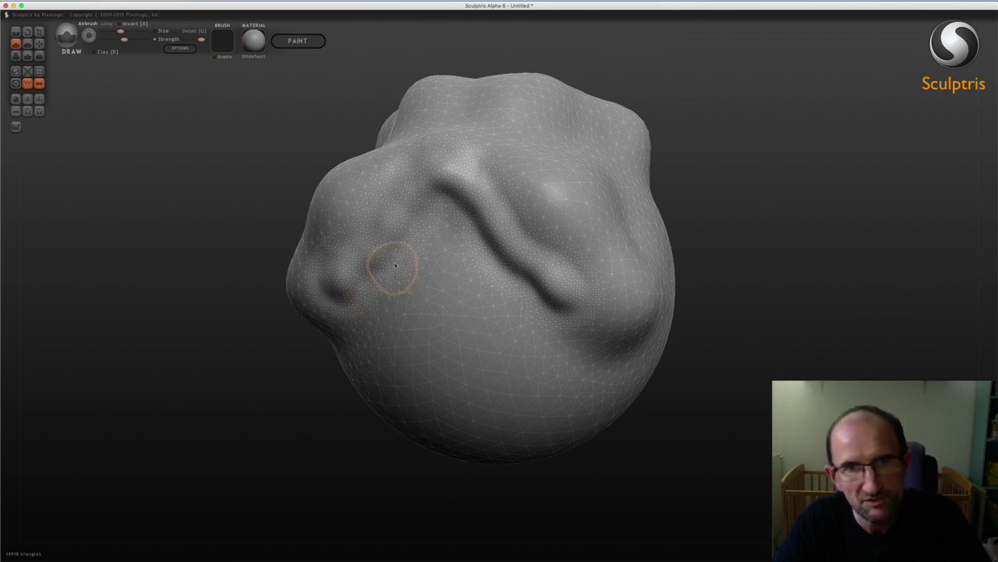
left_click_drag(395, 265, 413, 209)
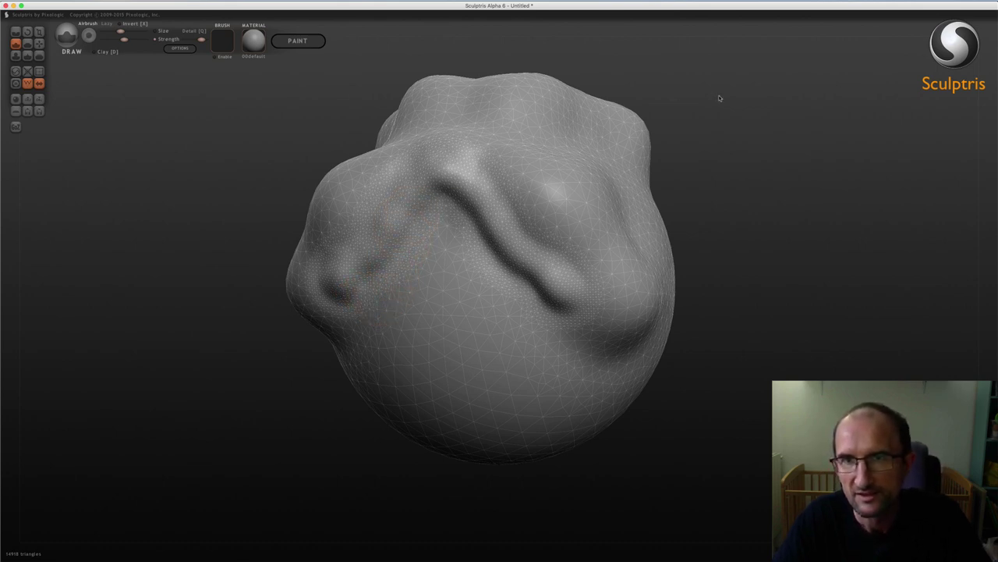
mouse_move(720, 98)
left_mouse_down()
mouse_move(655, 89)
mouse_move(731, 106)
mouse_move(719, 106)
left_mouse_up()
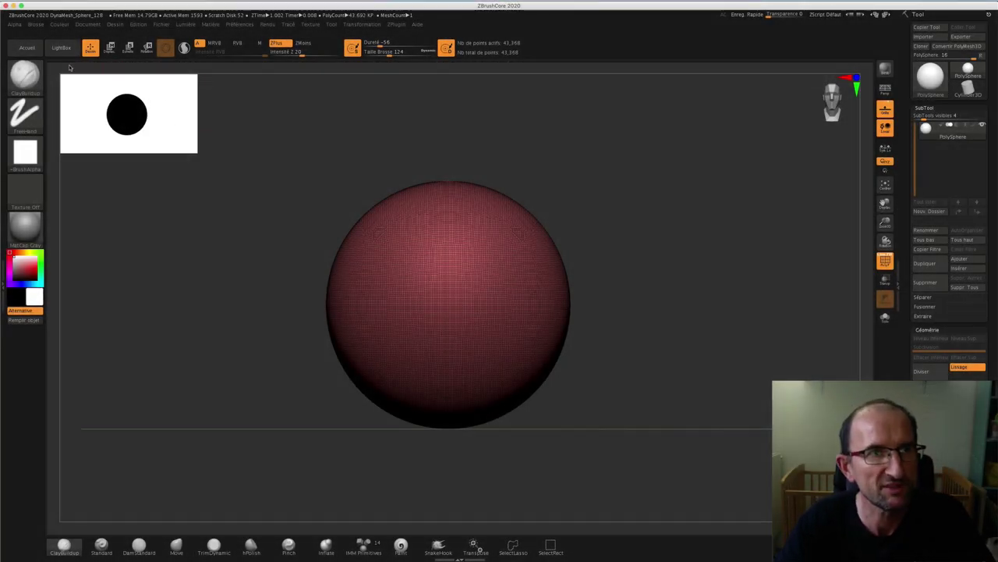
Step: Load the Primitives.ZPR project from LightBox, discarding the unsaved red sphere
left_click(61, 48)
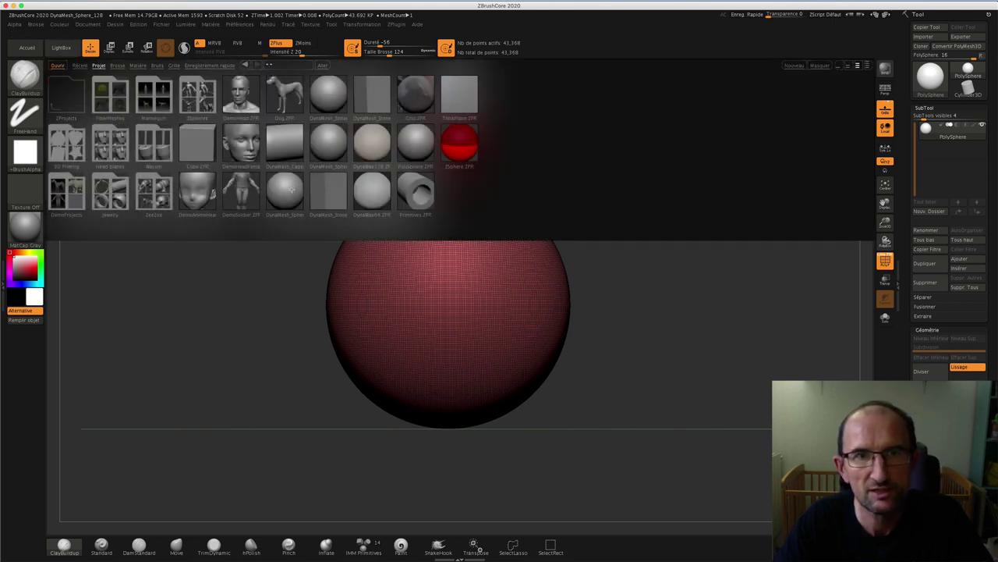
double_click(409, 185)
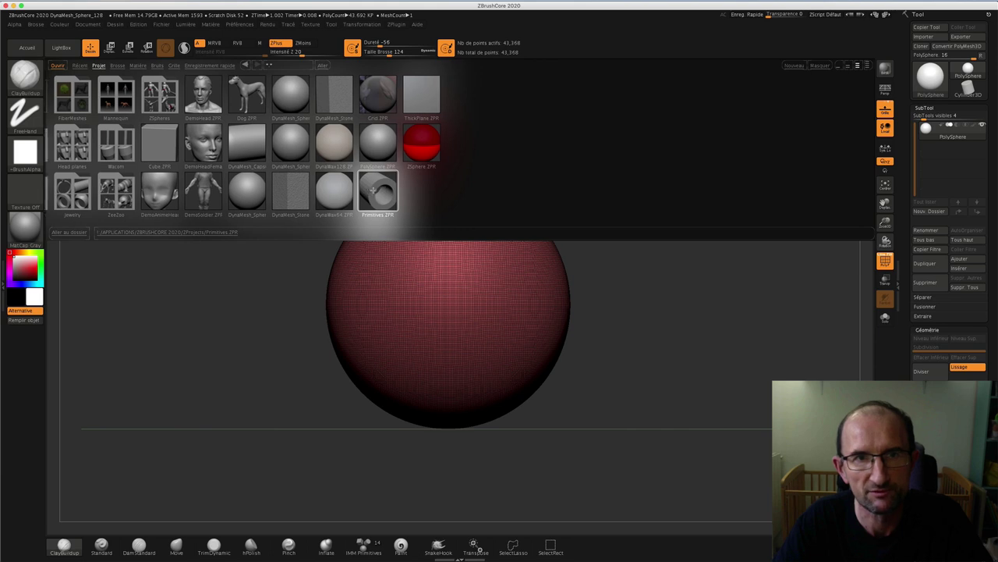
left_click(470, 177)
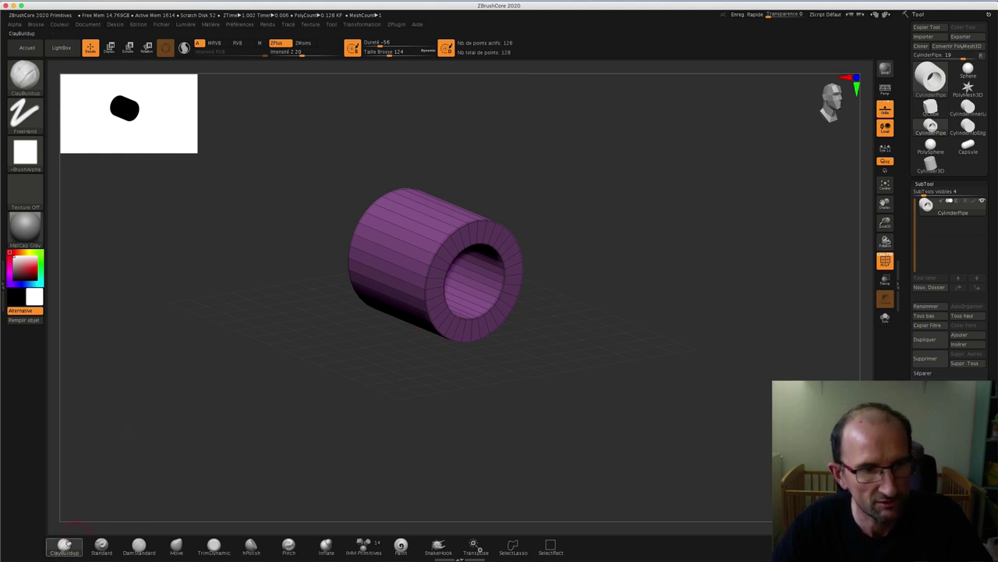
key("b")
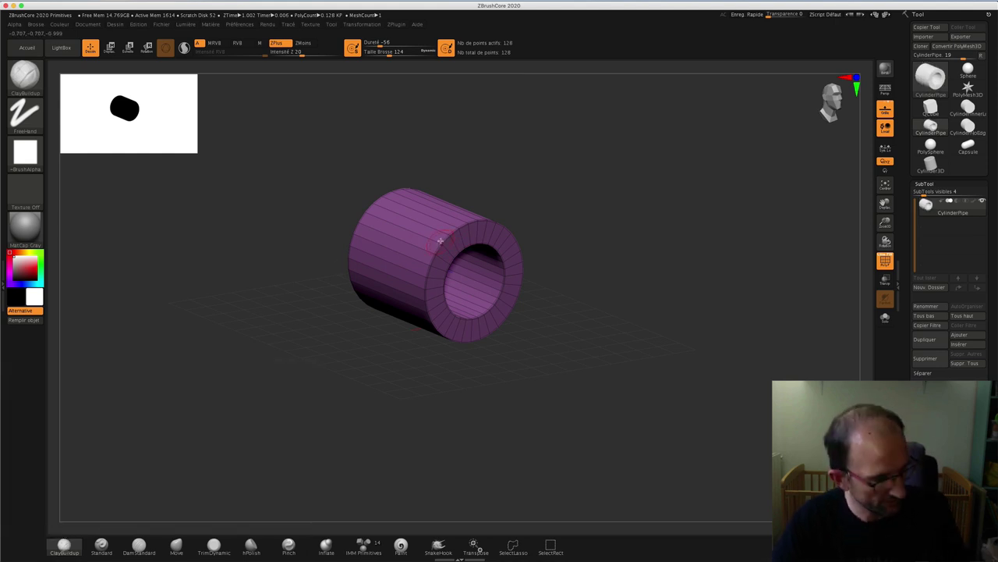
key("space")
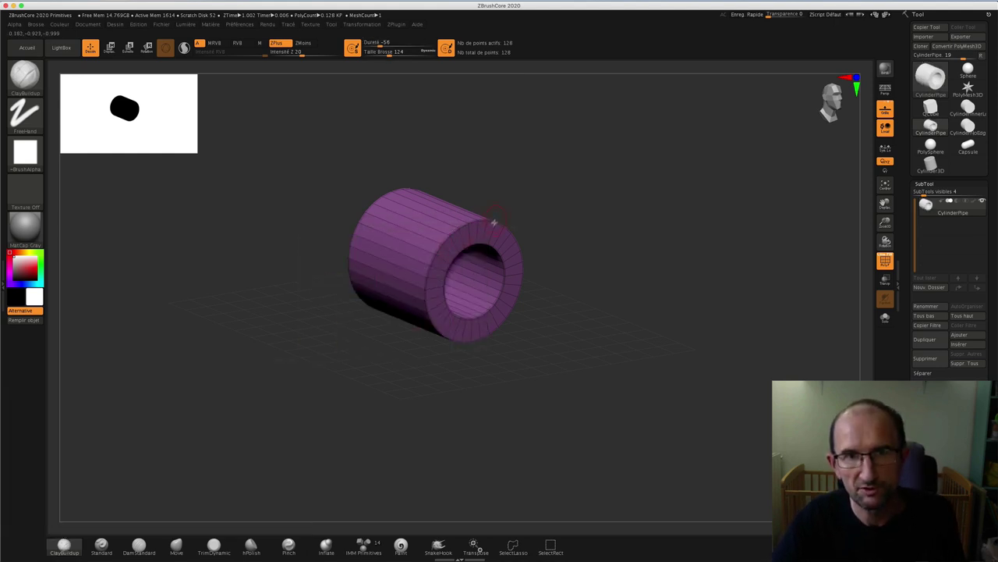
Step: Set the brush size to 338 and orbit the CylinderPipe until its open end faces the viewer
key("s")
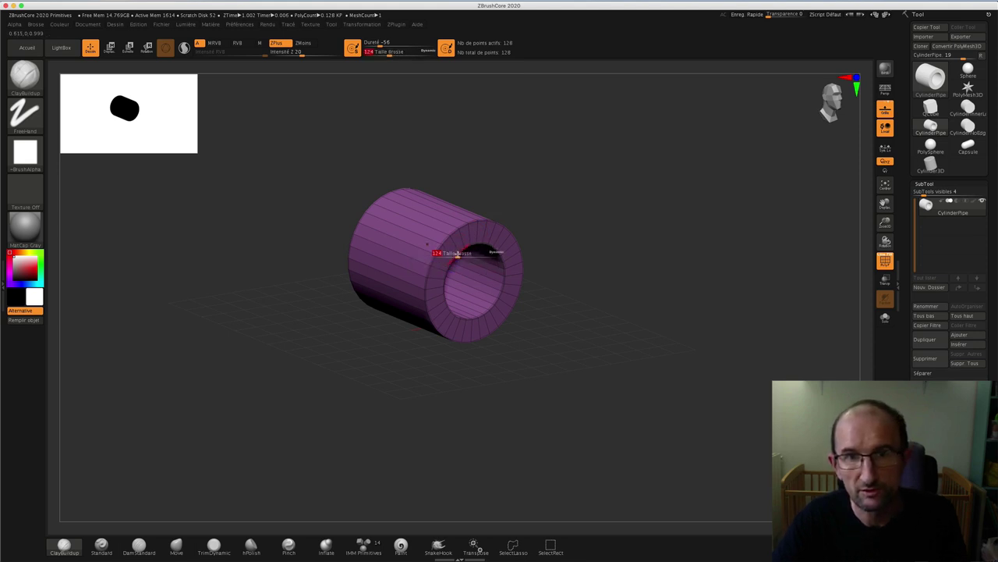
left_click(469, 254)
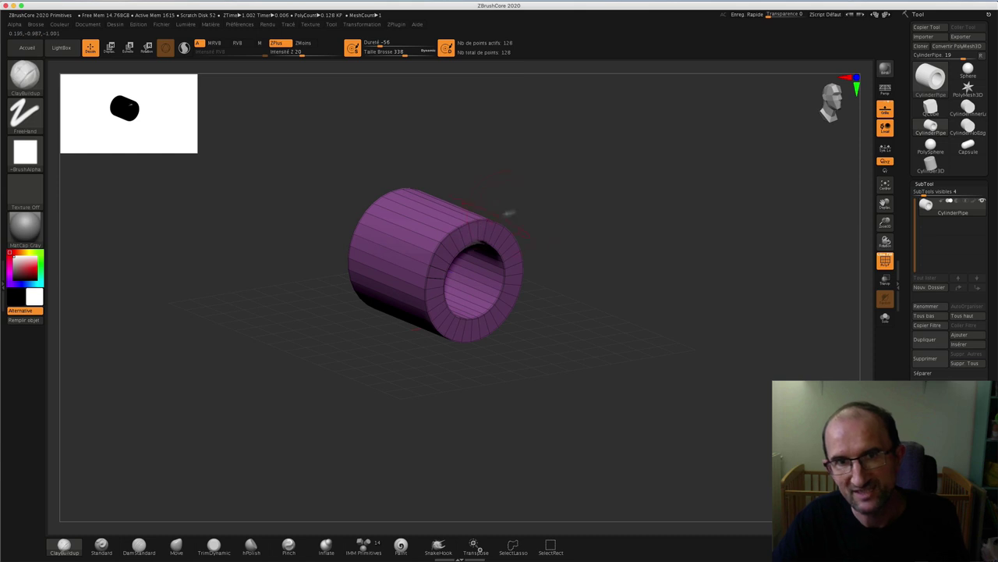
mouse_move(508, 211)
left_mouse_down()
mouse_move(523, 187)
mouse_move(506, 230)
left_mouse_up()
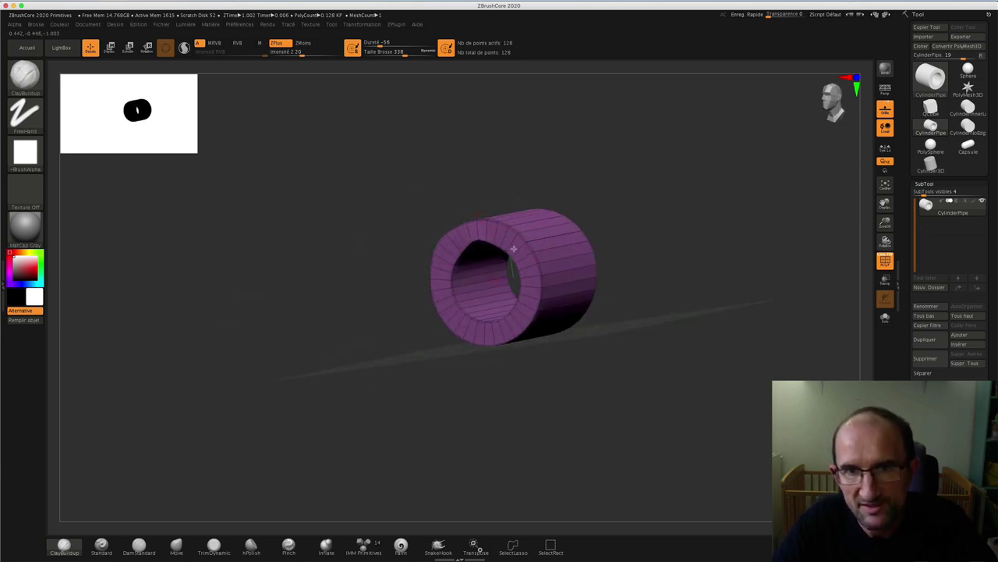
left_click_drag(591, 178, 613, 200)
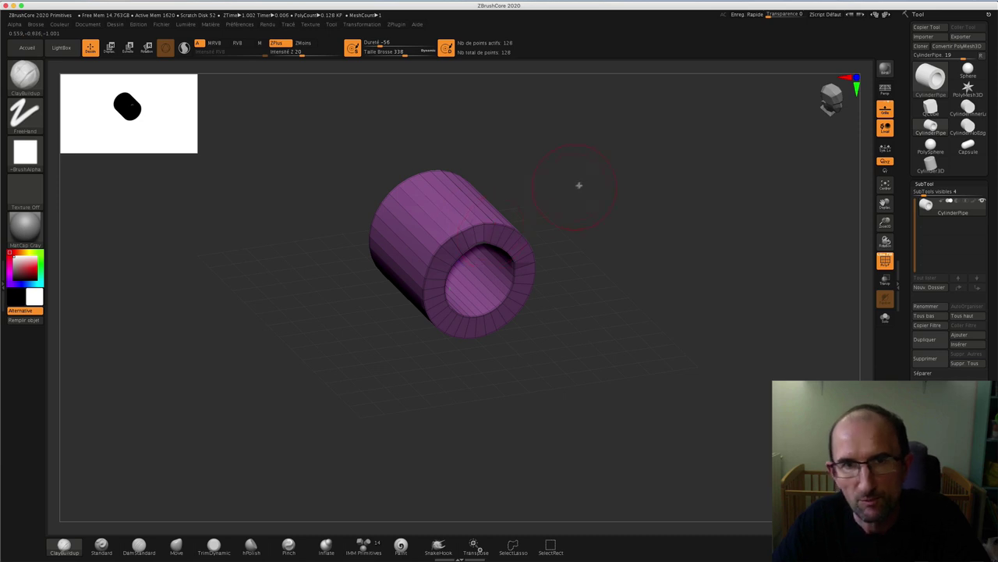
mouse_move(578, 185)
left_mouse_down()
mouse_move(573, 158)
mouse_move(582, 165)
mouse_move(572, 163)
left_mouse_up()
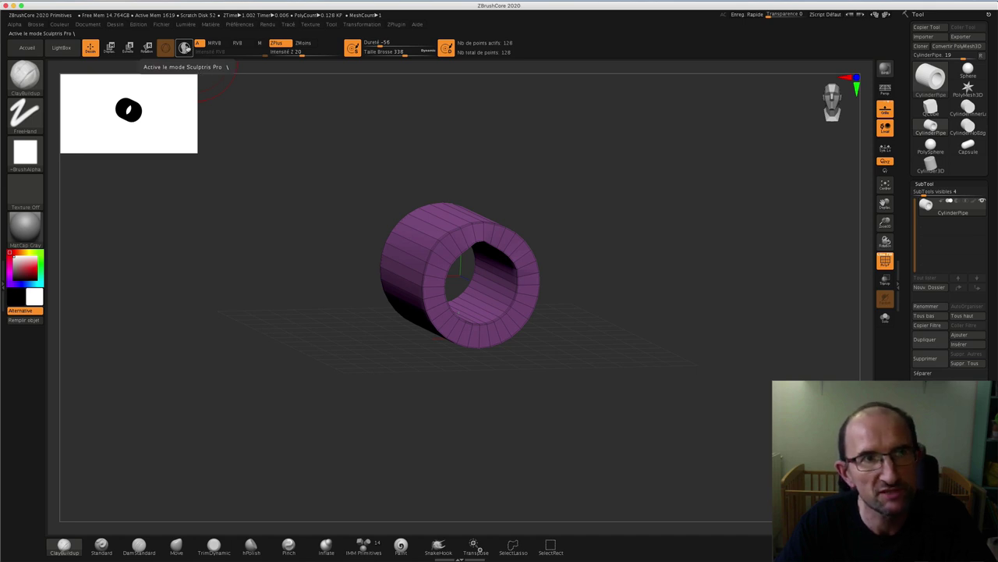
Step: Enable Sculptris Pro, sculpt dense tessellated detail into the pipe's inner rim, then open LightBox
left_click(184, 48)
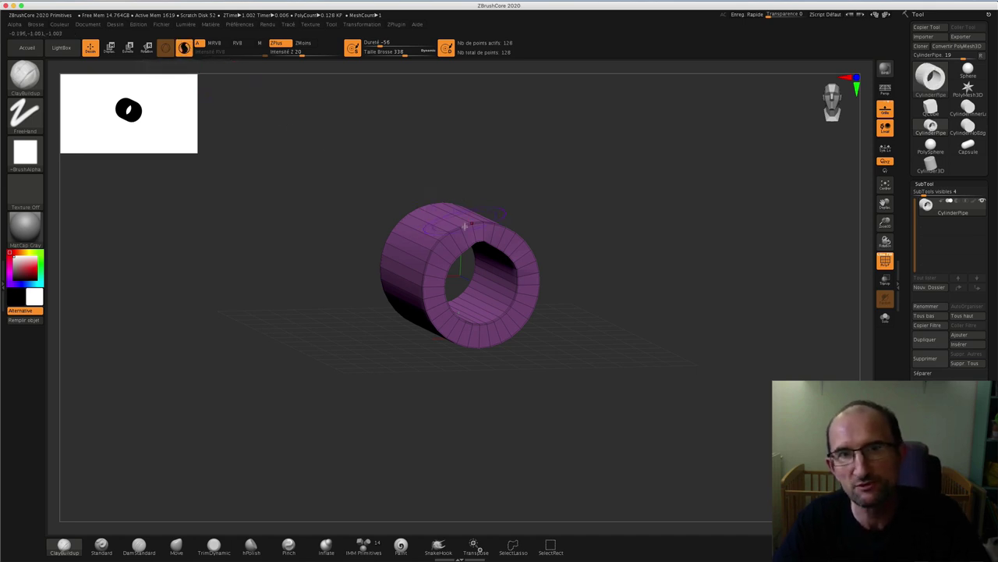
left_click_drag(450, 234, 430, 254)
mouse_move(533, 198)
left_mouse_down()
mouse_move(517, 185)
mouse_move(530, 195)
left_mouse_up()
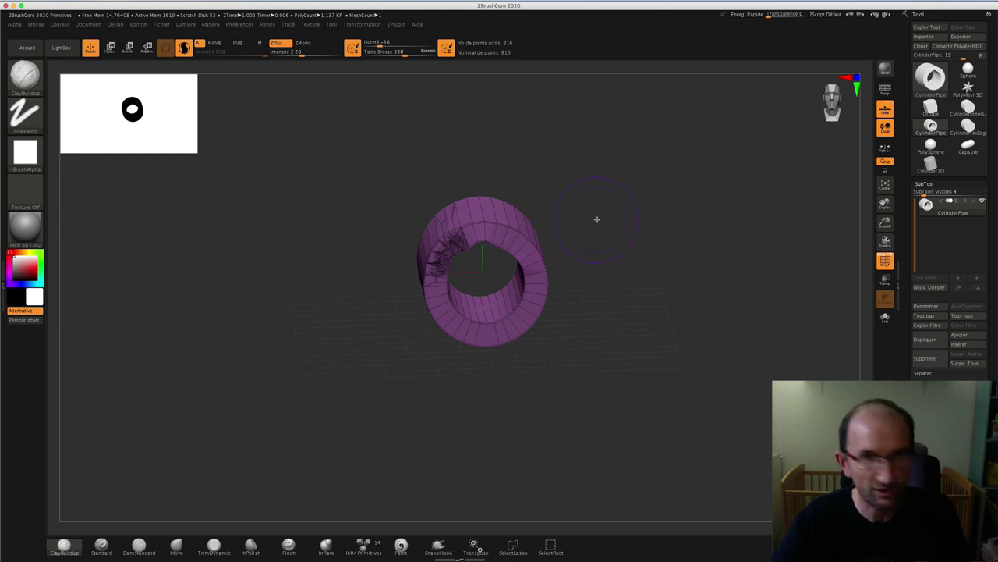
key("f")
left_click_drag(680, 156, 684, 151)
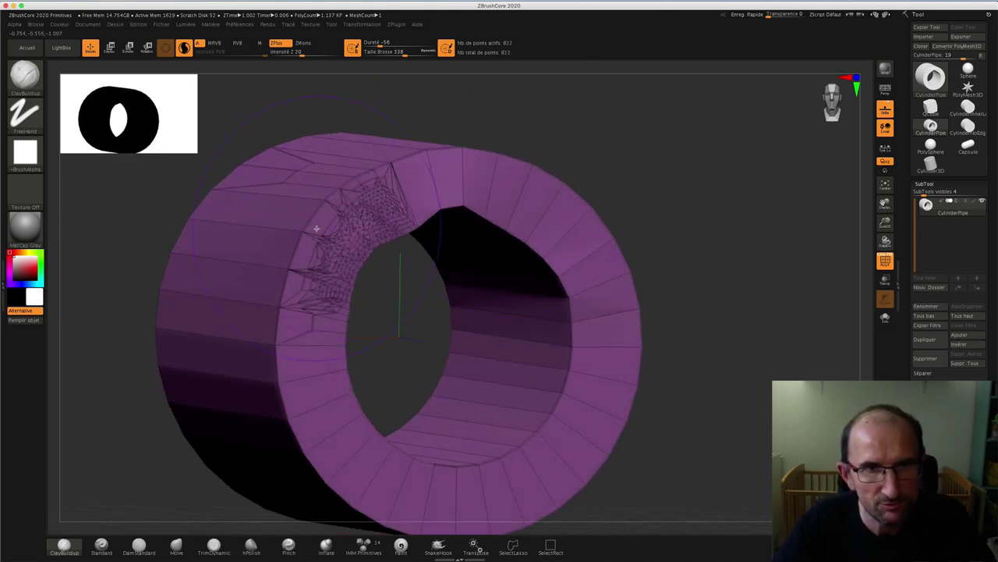
mouse_move(317, 229)
left_mouse_down()
mouse_move(281, 262)
mouse_move(328, 223)
left_mouse_up()
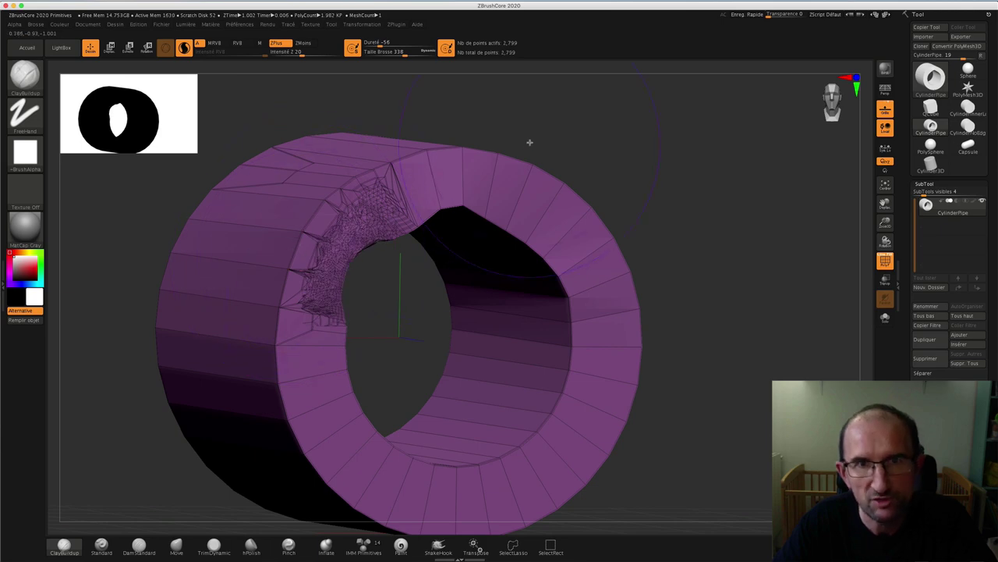
mouse_move(530, 142)
left_mouse_down()
mouse_move(522, 123)
mouse_move(580, 160)
mouse_move(469, 143)
left_mouse_up()
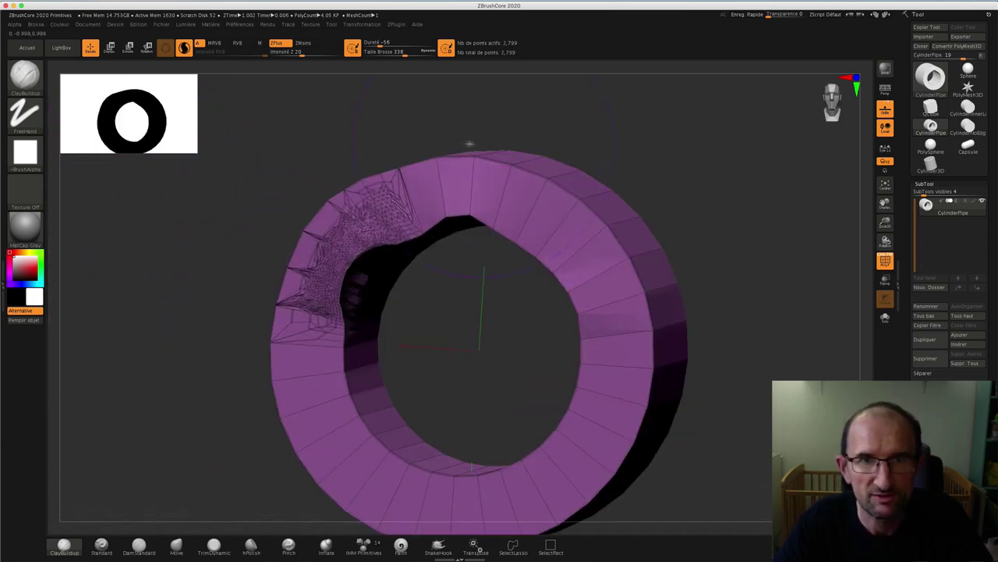
left_click(76, 48)
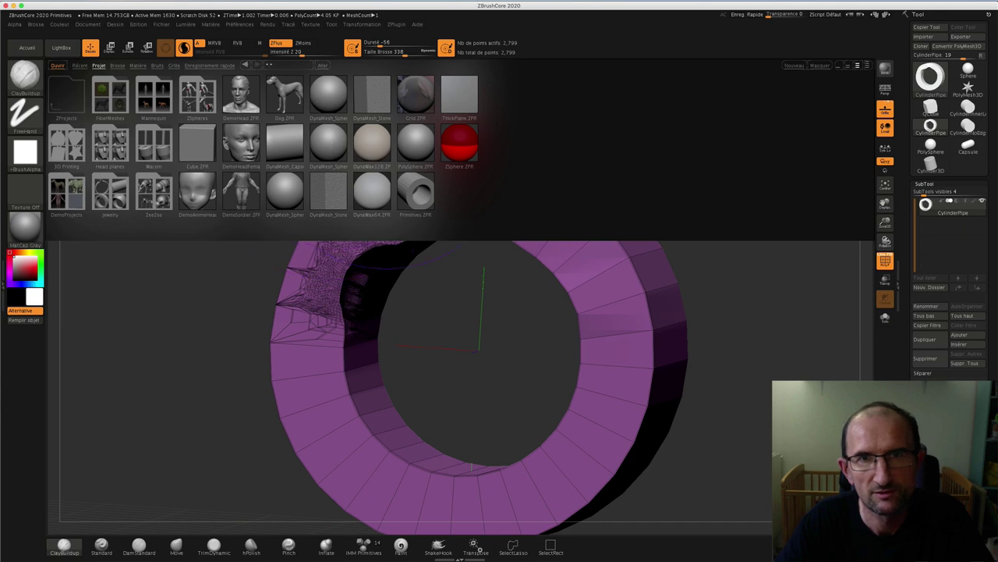
Step: Load DynaMesh_Sphere_32.ZPR from LightBox's Projet tab without saving the pipe
left_click(327, 139)
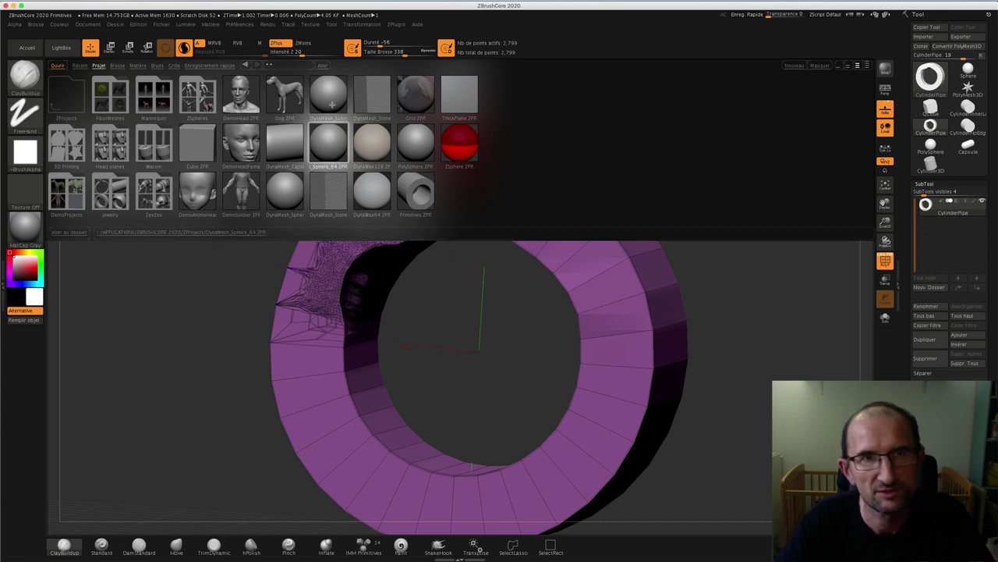
left_click(331, 100)
left_click(563, 176)
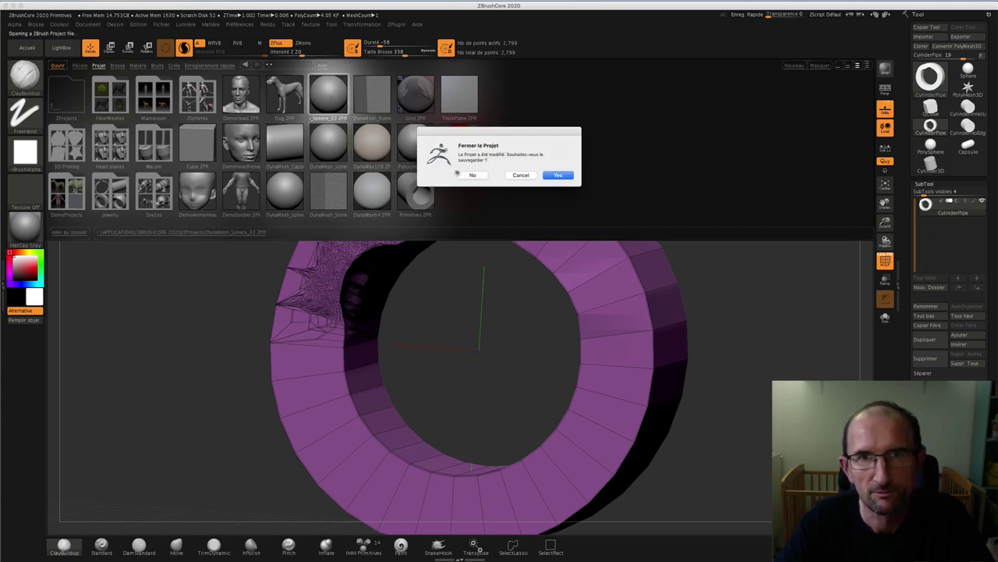
left_click(458, 175)
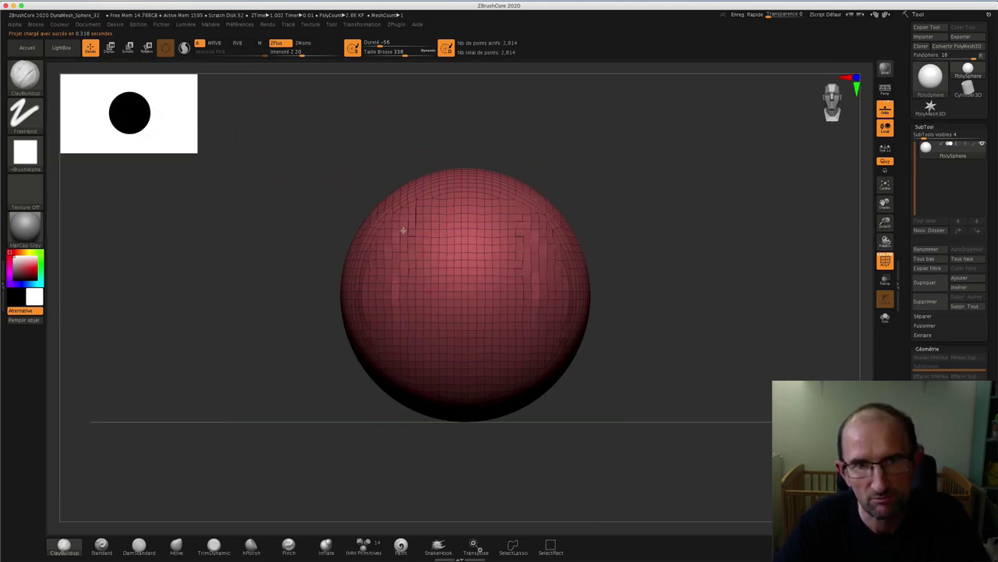
Step: Try a stroke on the red sphere, undo it, and switch to MaskPen with Ctrl
left_click_drag(403, 229, 403, 219)
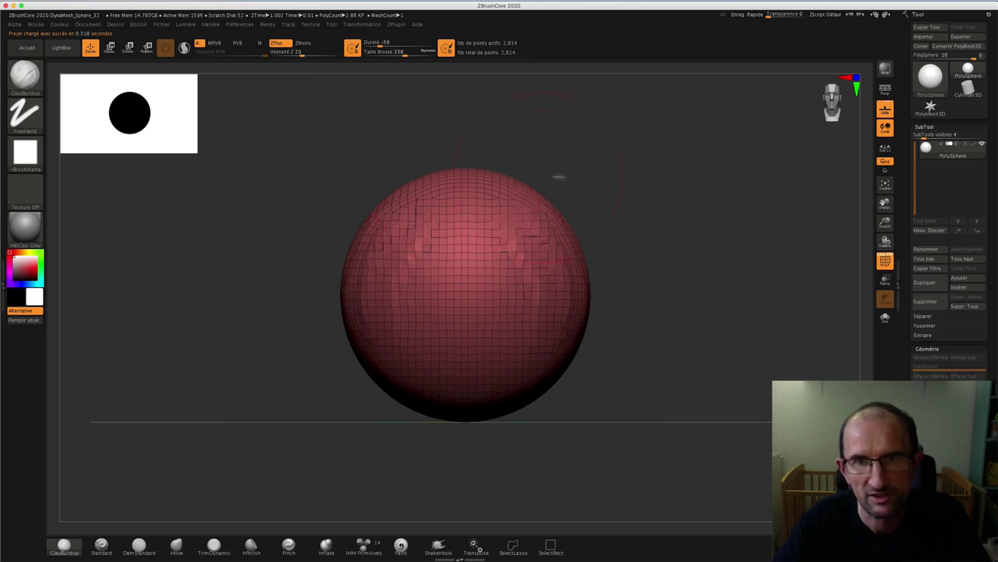
key("ctrl+z")
left_click_drag(589, 194, 577, 187)
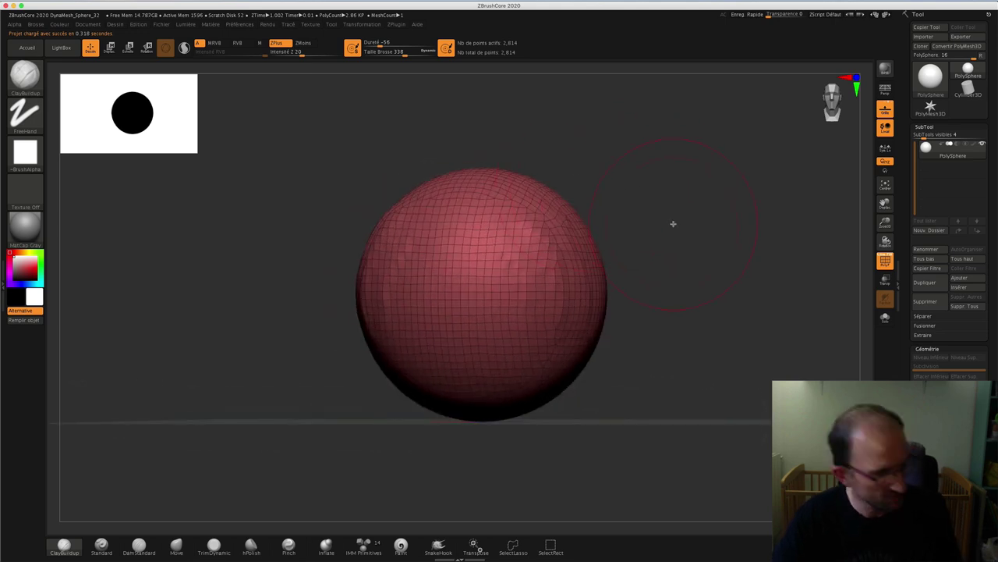
key("ctrl")
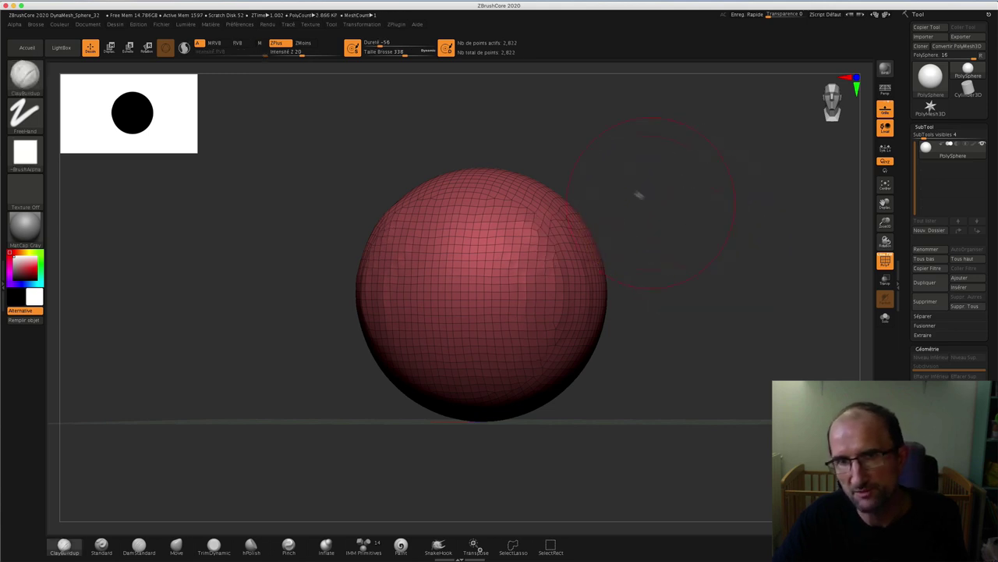
mouse_move(640, 194)
left_mouse_down()
mouse_move(624, 175)
mouse_move(634, 178)
left_mouse_up()
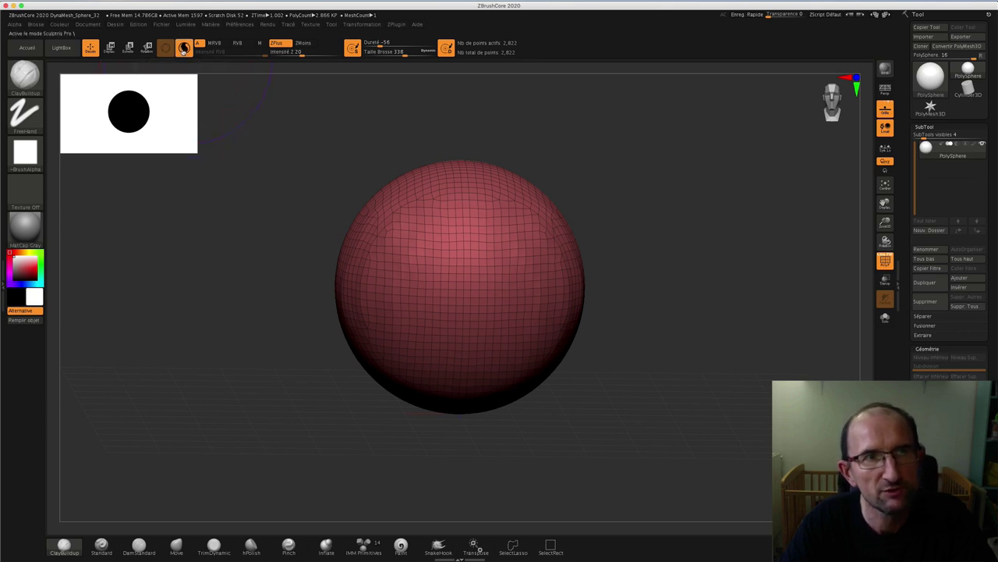
Step: Sculpt dense strokes of detail onto the sphere's left side, then face it front
left_click_drag(372, 226, 362, 312)
mouse_move(383, 156)
left_mouse_down()
mouse_move(400, 147)
mouse_move(394, 161)
left_mouse_up()
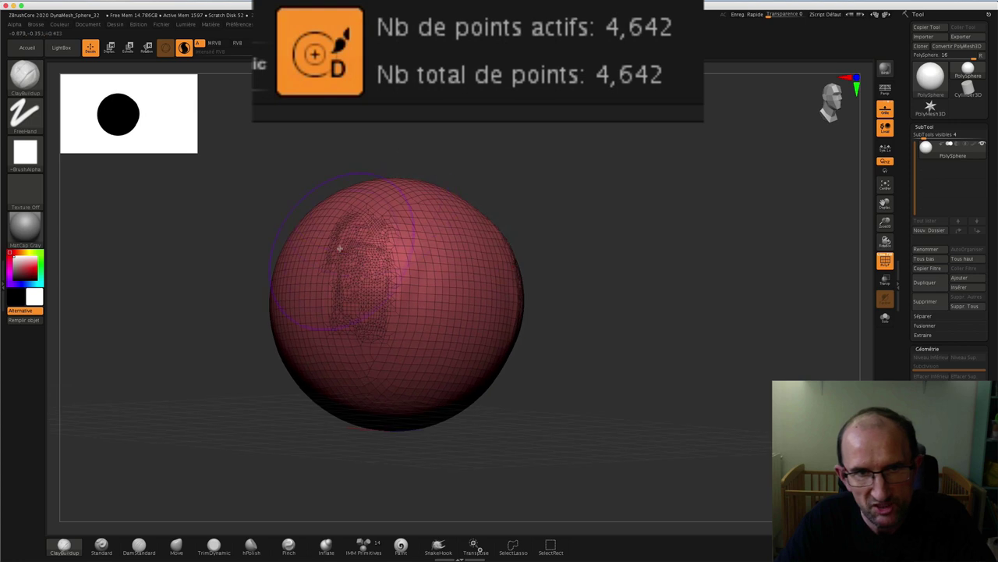
mouse_move(340, 249)
left_mouse_down()
mouse_move(328, 232)
mouse_move(309, 295)
mouse_move(327, 342)
mouse_move(377, 339)
left_mouse_up()
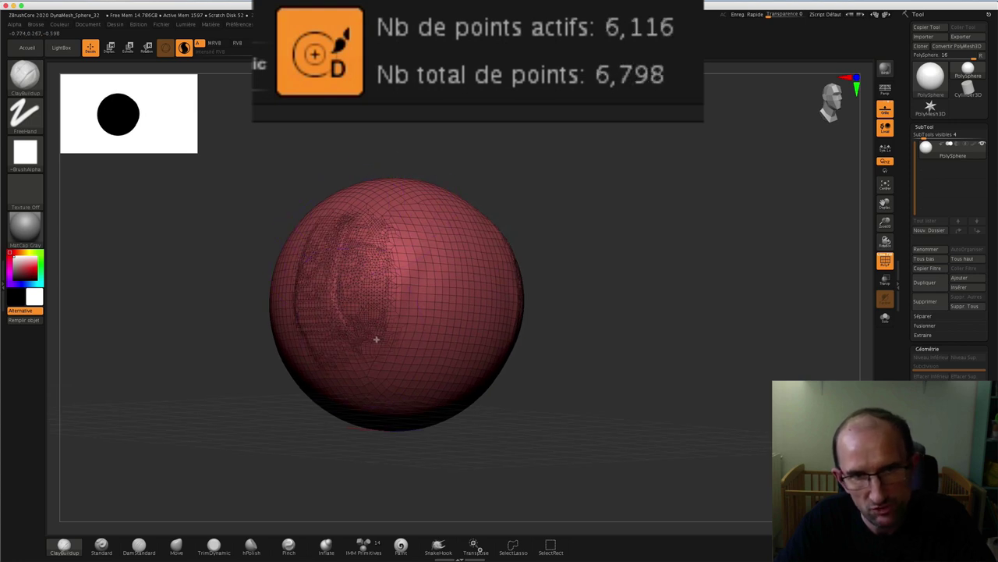
mouse_move(553, 172)
left_mouse_down()
mouse_move(522, 164)
mouse_move(526, 177)
mouse_move(536, 172)
left_mouse_up()
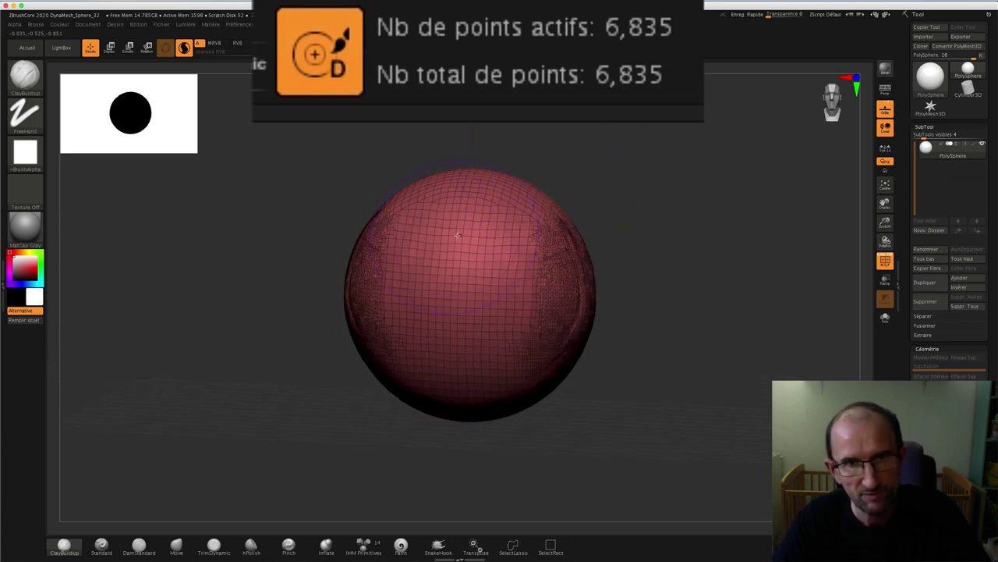
Step: With a smaller brush, sculpt four vertical ridges topped by an arch, with Sculptris Pro on
key("s")
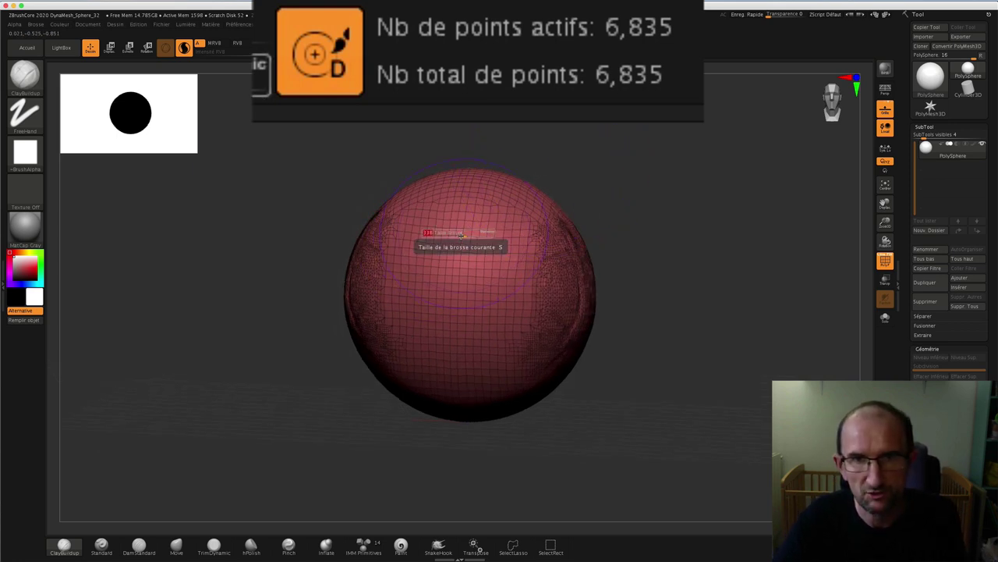
mouse_move(463, 232)
left_mouse_down()
mouse_move(401, 243)
mouse_move(399, 310)
left_mouse_up()
left_click_drag(429, 236, 427, 297)
left_click_drag(439, 214, 468, 189)
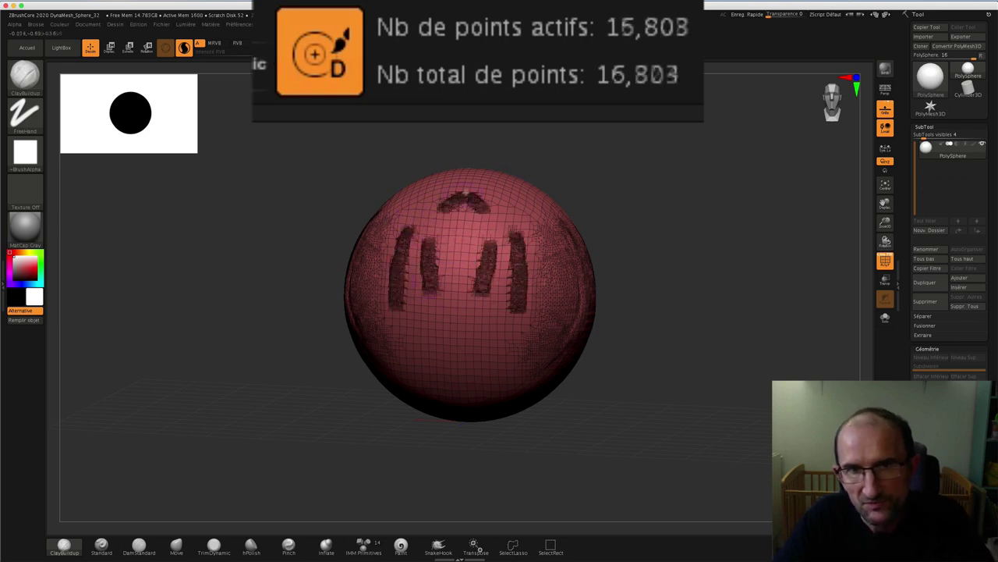
mouse_move(579, 136)
left_mouse_down()
mouse_move(590, 145)
mouse_move(560, 143)
left_mouse_up()
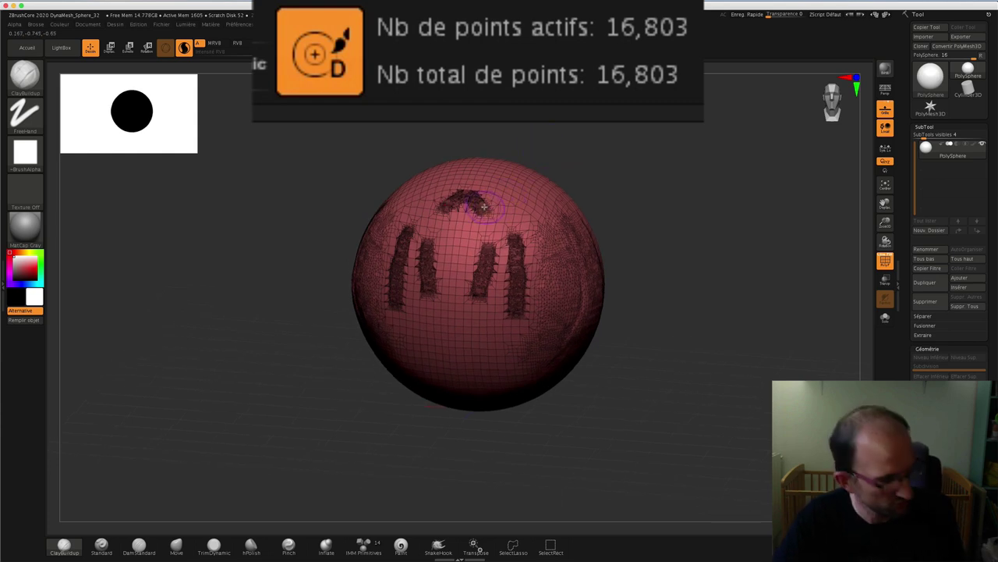
left_click_drag(482, 210, 495, 200)
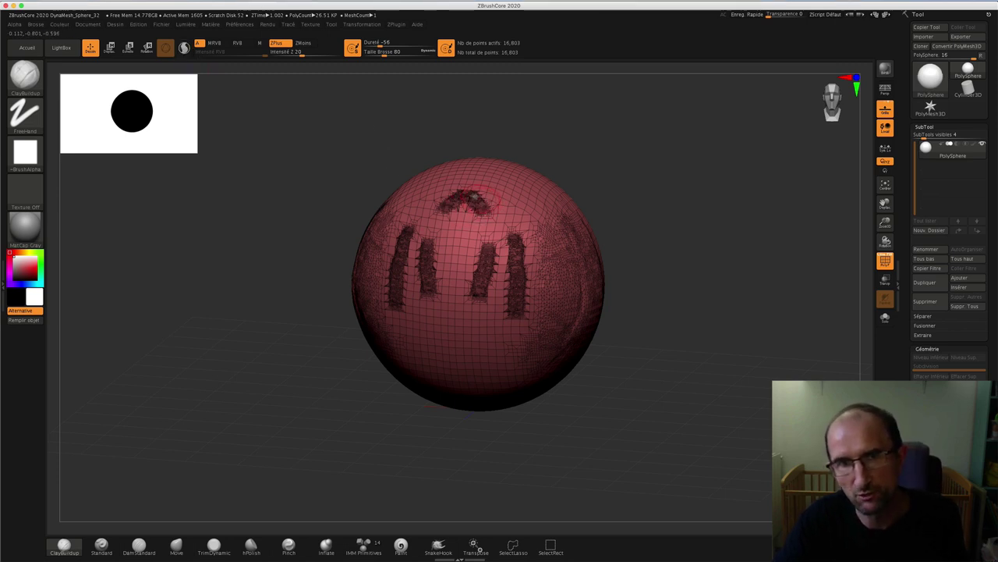
left_click(184, 47)
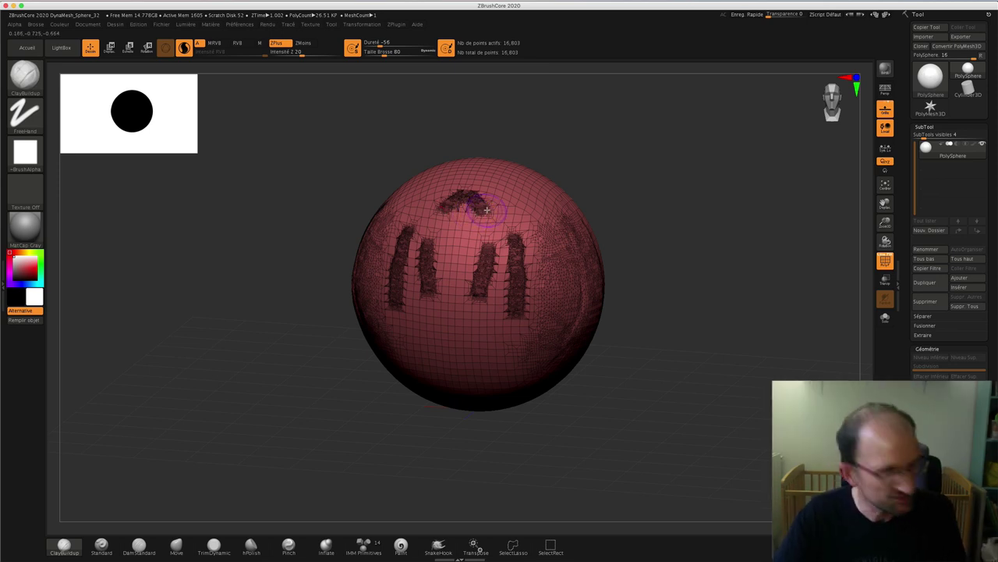
Step: Smooth the arch and four pillars into wider blended patches across the upper front
key("shift")
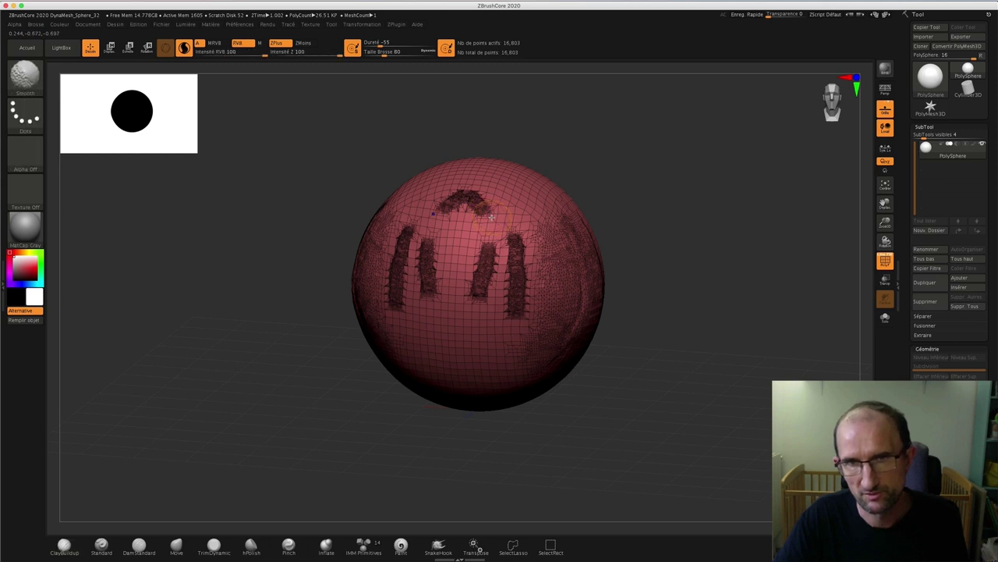
mouse_move(487, 212)
left_mouse_down("shift")
mouse_move(460, 205)
mouse_move(489, 218)
left_mouse_up("shift")
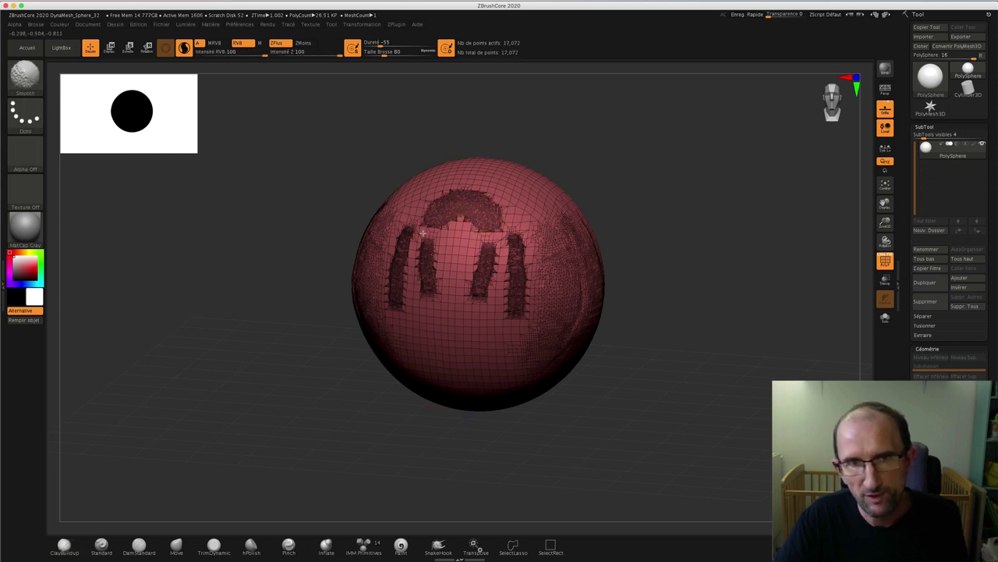
mouse_move(422, 231)
left_mouse_down("shift")
mouse_move(429, 304)
mouse_move(402, 234)
mouse_move(394, 316)
mouse_move(379, 298)
mouse_move(397, 314)
mouse_move(460, 234)
mouse_move(427, 301)
left_mouse_up("shift")
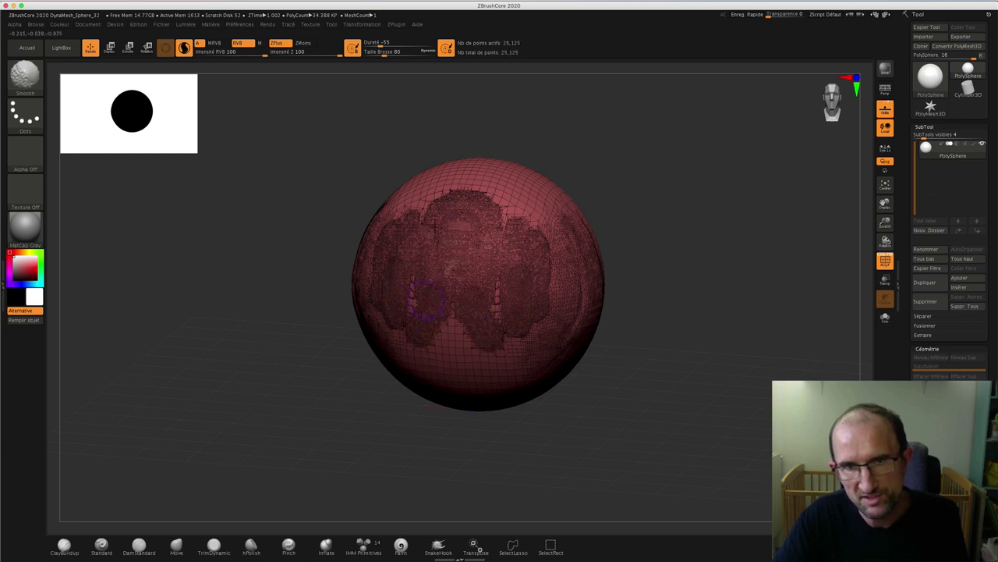
mouse_move(609, 151)
left_mouse_down()
mouse_move(613, 138)
mouse_move(601, 136)
mouse_move(606, 151)
left_mouse_up()
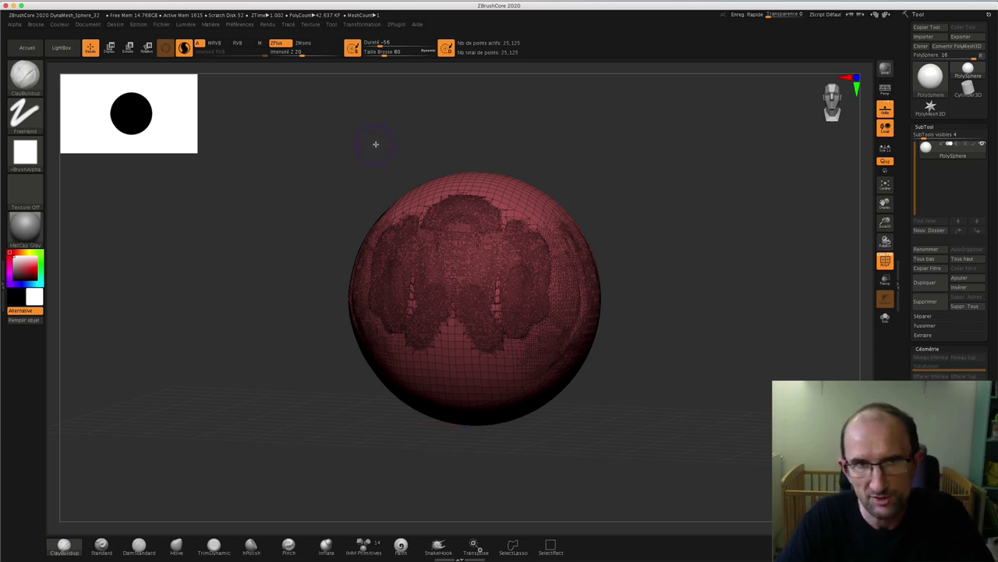
Step: Compare the Standard and DamStandard brushes and their sizes, leaving DamStandard active
left_click(101, 544)
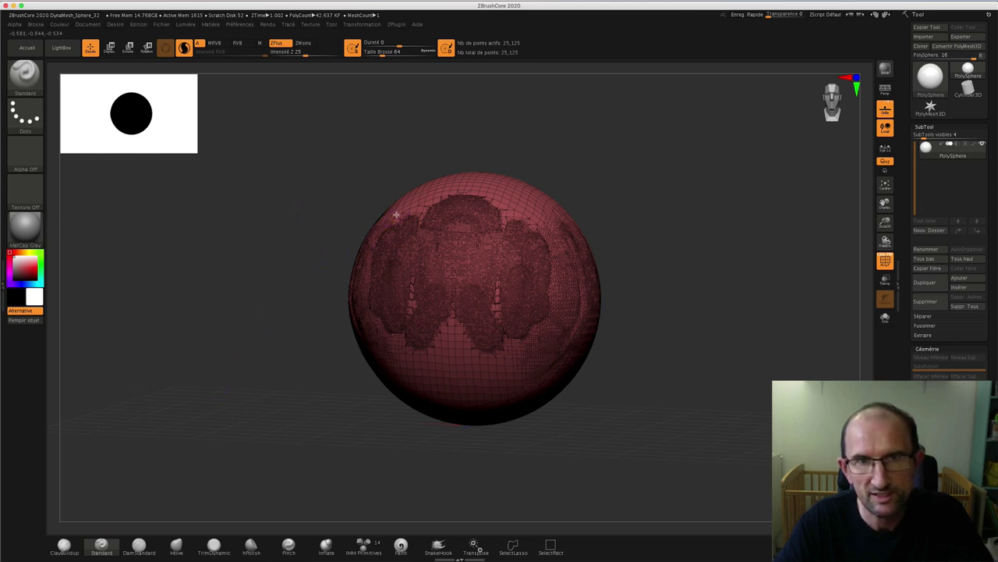
left_click(139, 543)
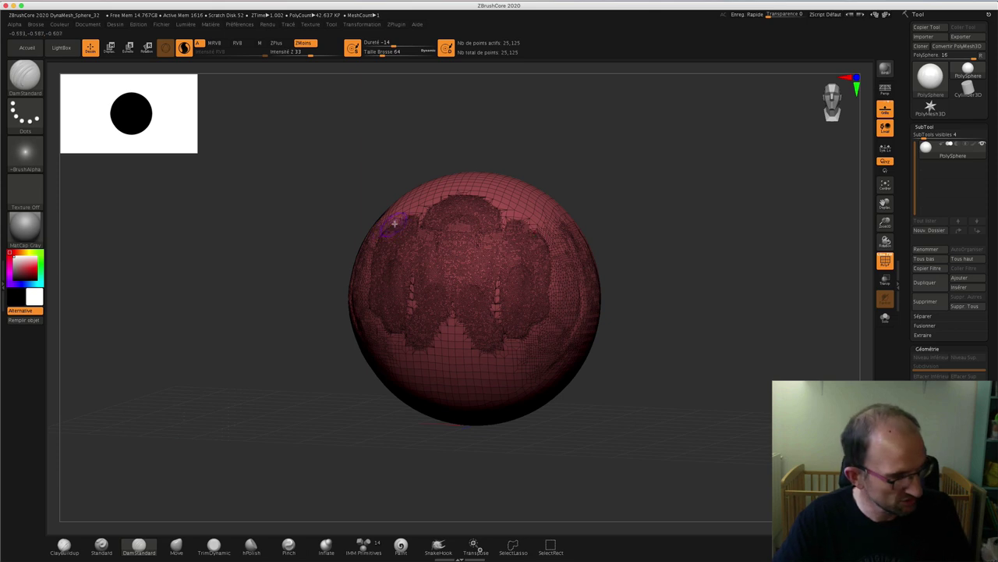
key("s")
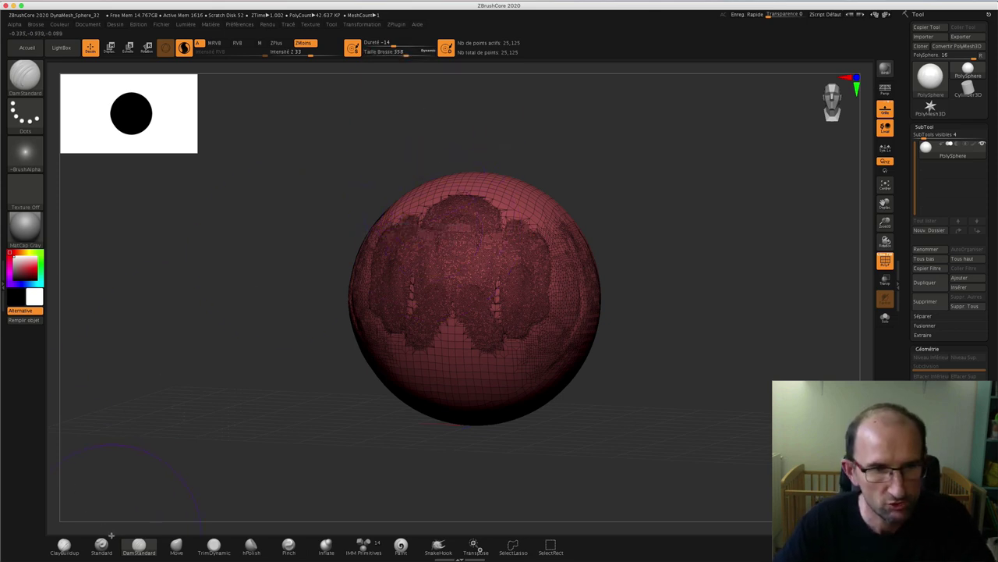
left_click(103, 543)
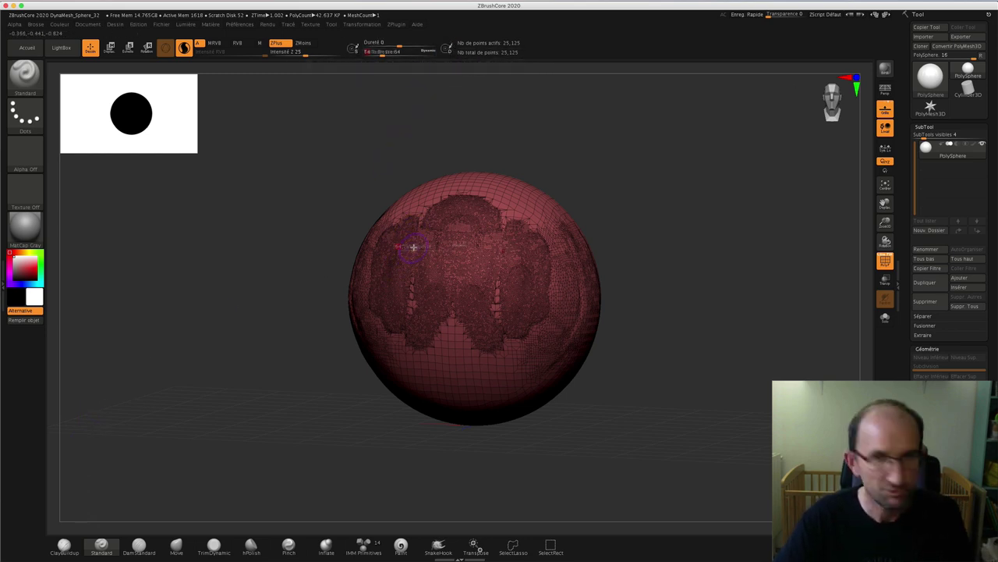
key("s")
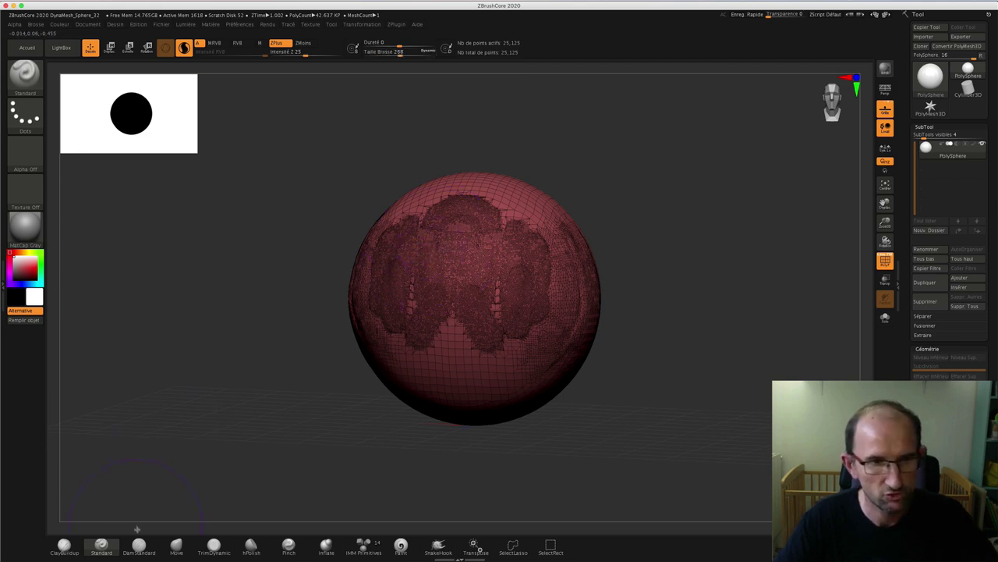
left_click(139, 544)
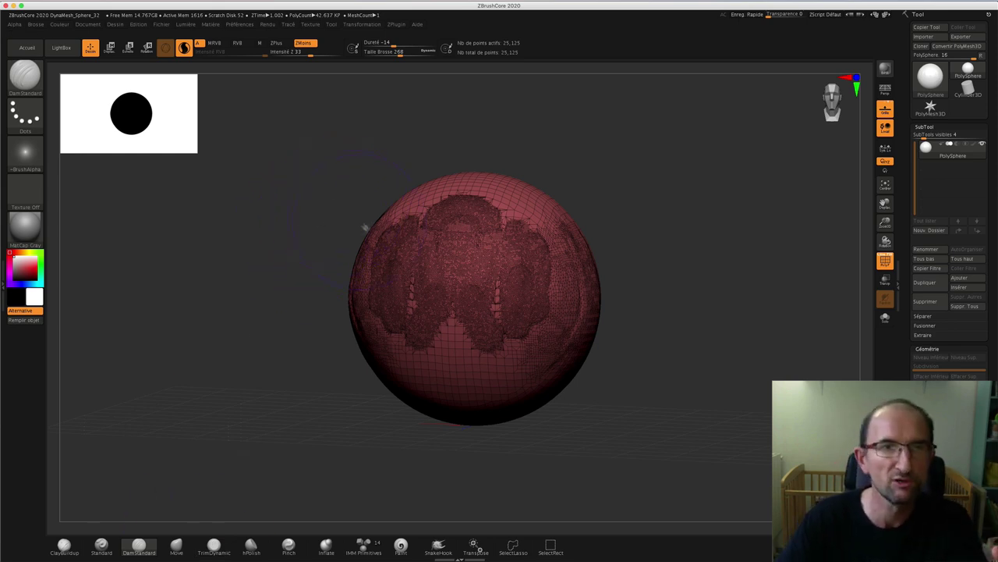
Step: Use the Move brush to pull the sphere's top into two symmetric lobes, then smooth them
left_click(176, 544)
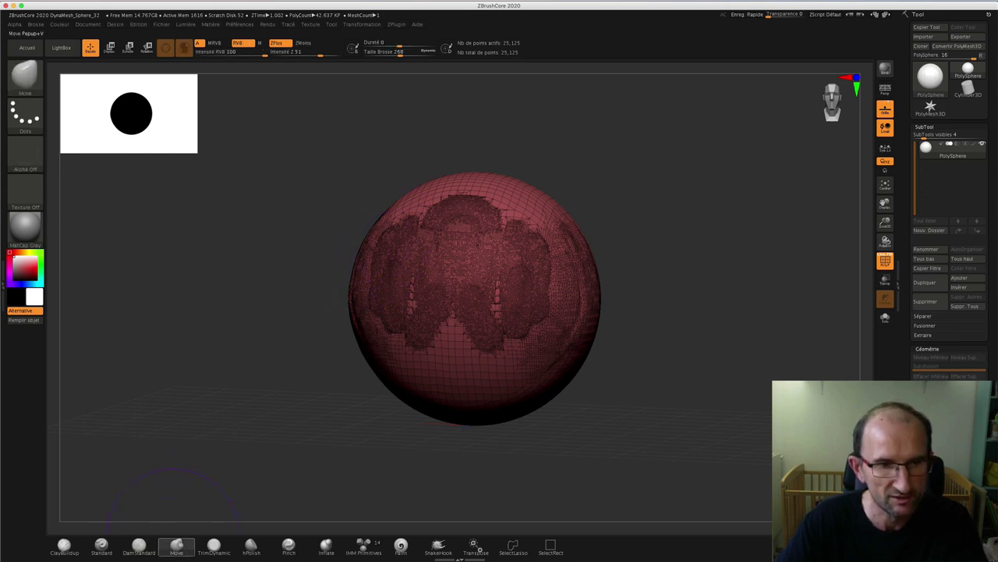
left_click_drag(350, 245, 419, 175)
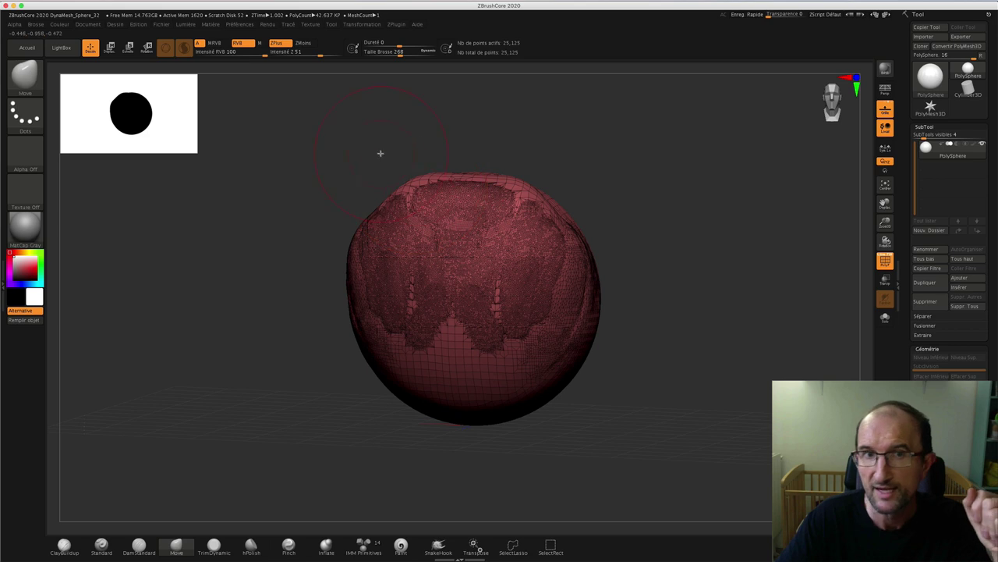
left_click_drag(379, 151, 373, 193)
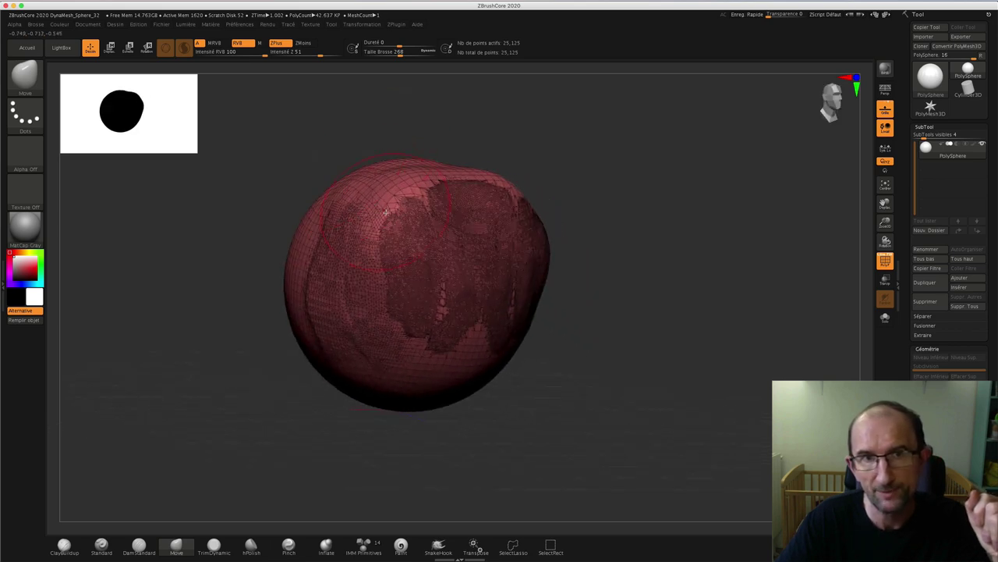
mouse_move(422, 152)
left_mouse_down()
mouse_move(460, 132)
mouse_move(379, 211)
mouse_move(352, 211)
left_mouse_up()
mouse_move(422, 188)
left_mouse_down()
mouse_move(430, 169)
mouse_move(402, 189)
mouse_move(421, 234)
mouse_move(445, 245)
mouse_move(428, 283)
mouse_move(437, 320)
left_mouse_up()
right_click_drag(412, 188, 336, 195)
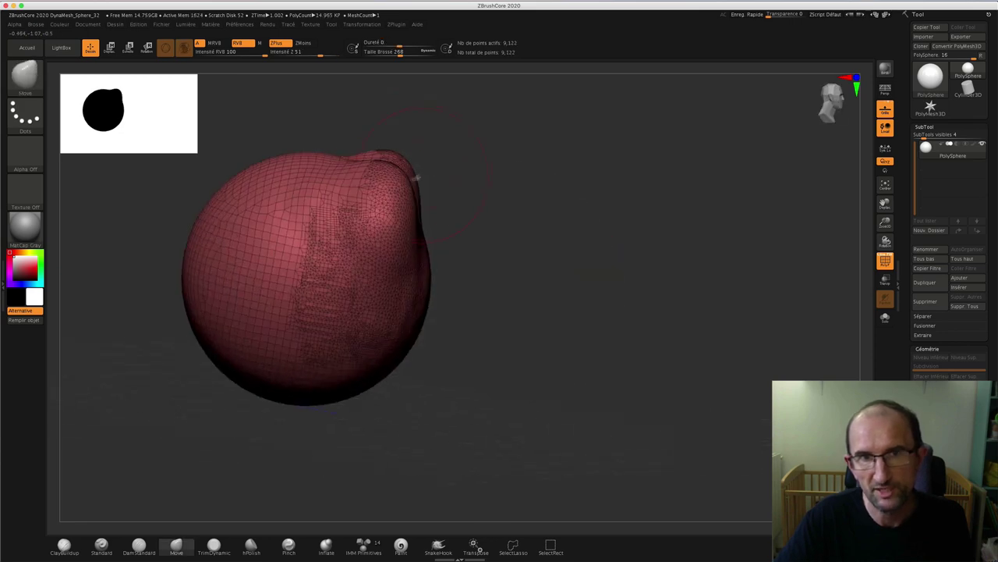
left_click_drag(328, 227, 339, 272, "shift")
left_click_drag(510, 172, 492, 190, "shift")
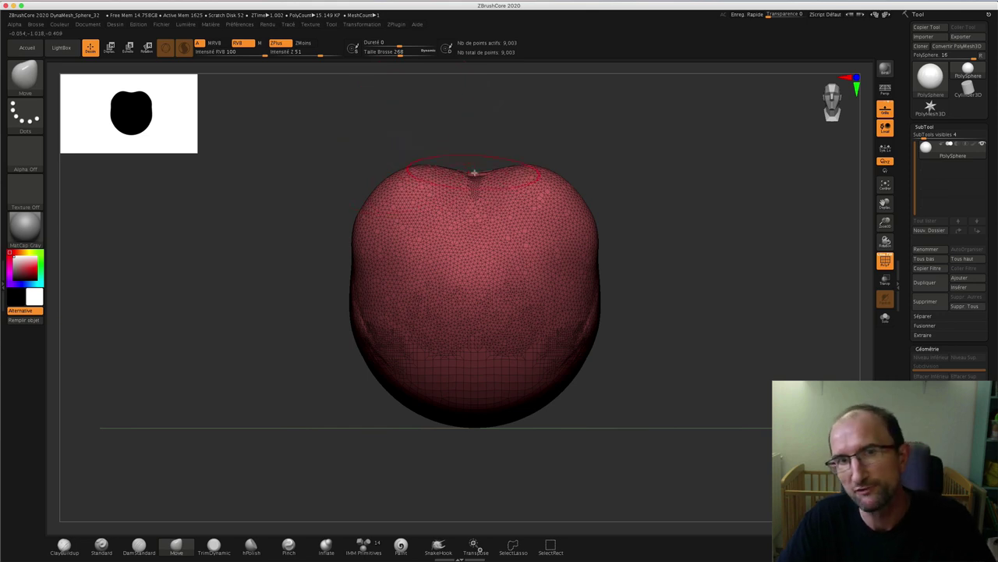
Step: Pull the top dimple up into a rounded dome head shape
left_click(352, 49)
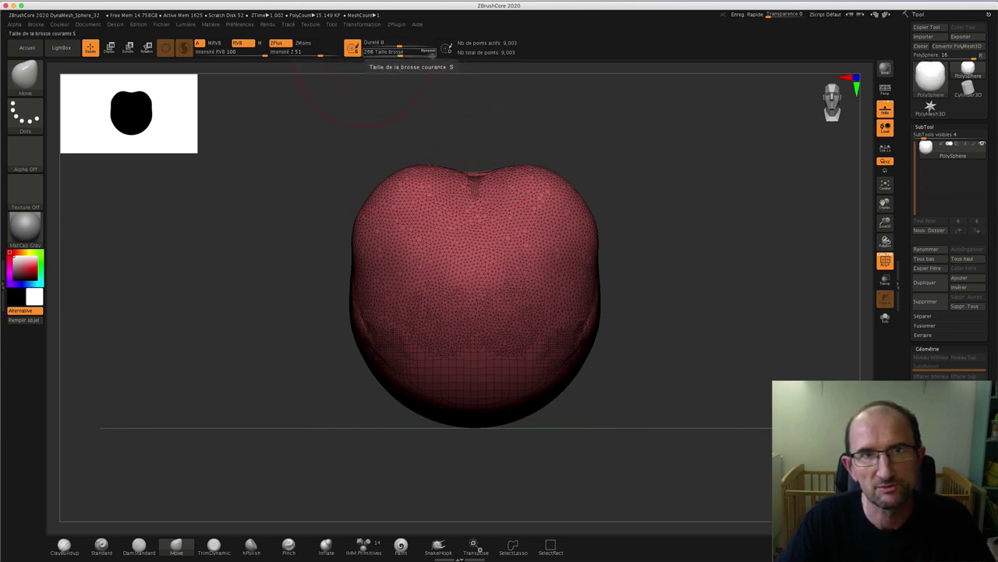
left_click(446, 48)
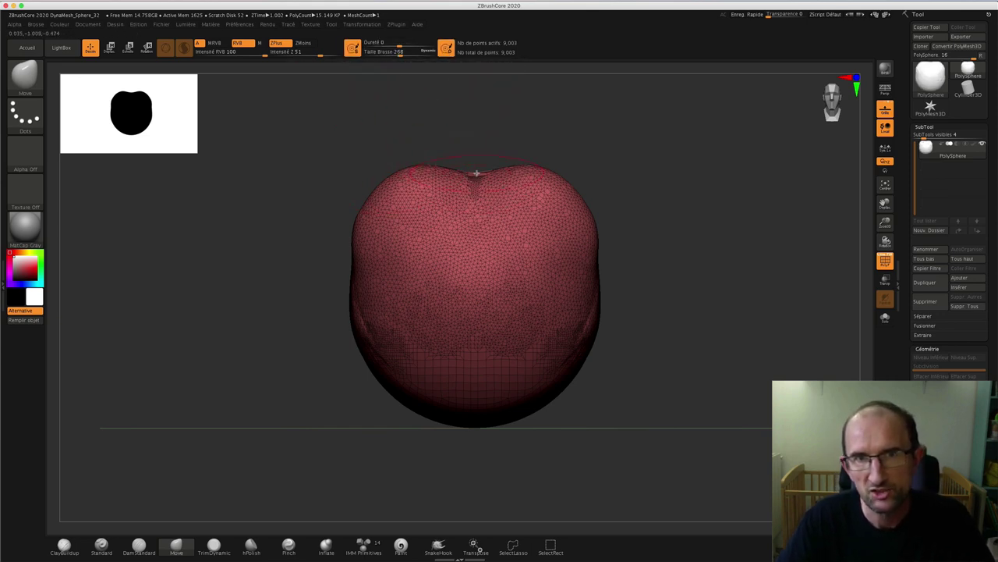
mouse_move(476, 173)
left_mouse_down()
mouse_move(468, 152)
mouse_move(404, 169)
left_mouse_up()
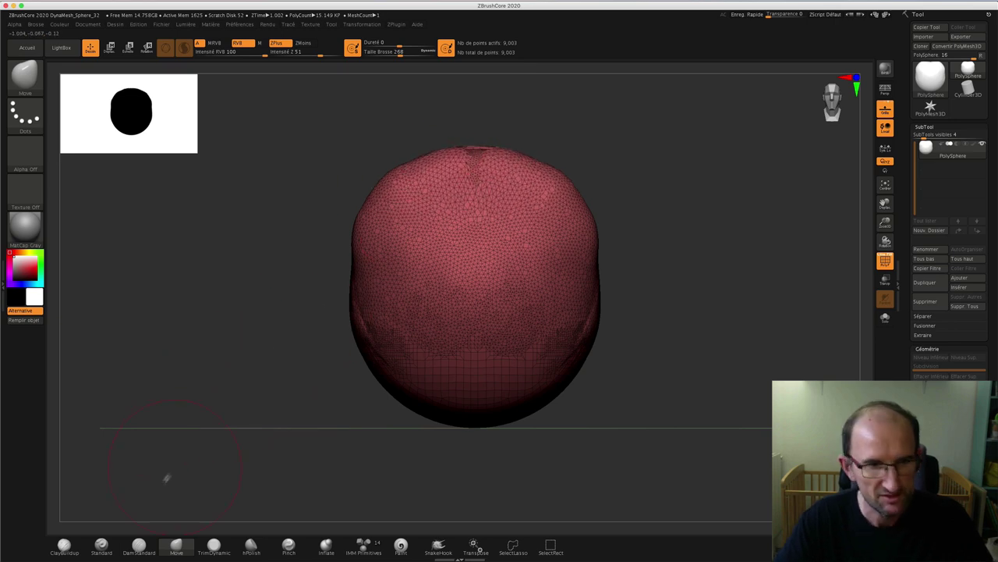
left_click(100, 539)
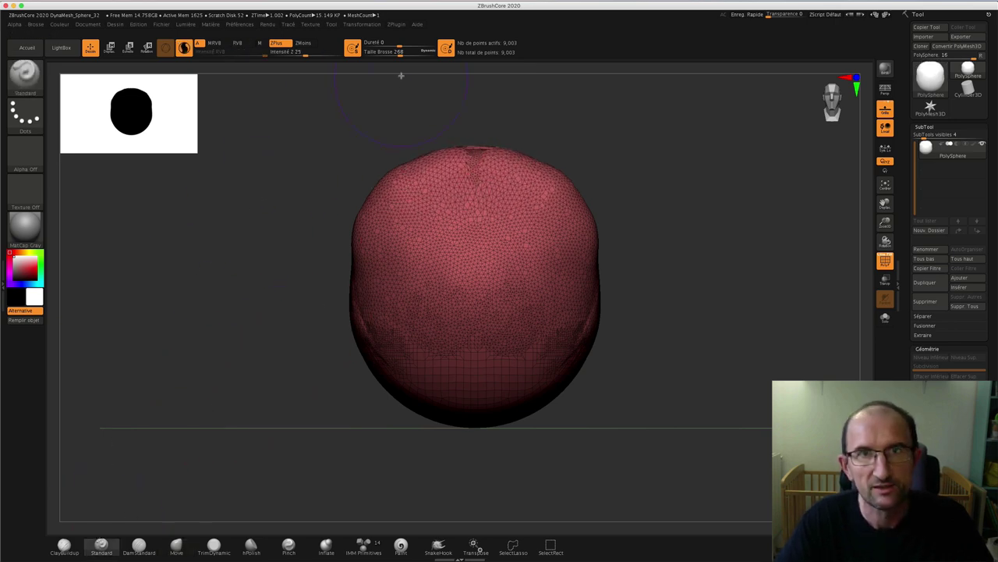
Step: Set draw size to 59 and carve two mirrored curved grooves on the upper sides
left_click_drag(397, 51, 372, 51)
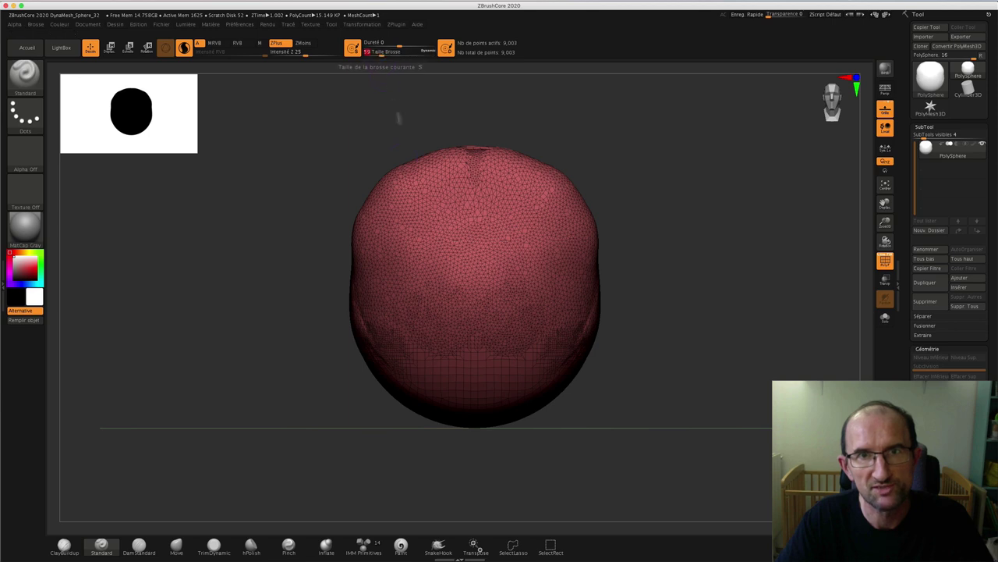
mouse_move(380, 191)
left_mouse_down()
mouse_move(385, 241)
mouse_move(412, 295)
left_mouse_up()
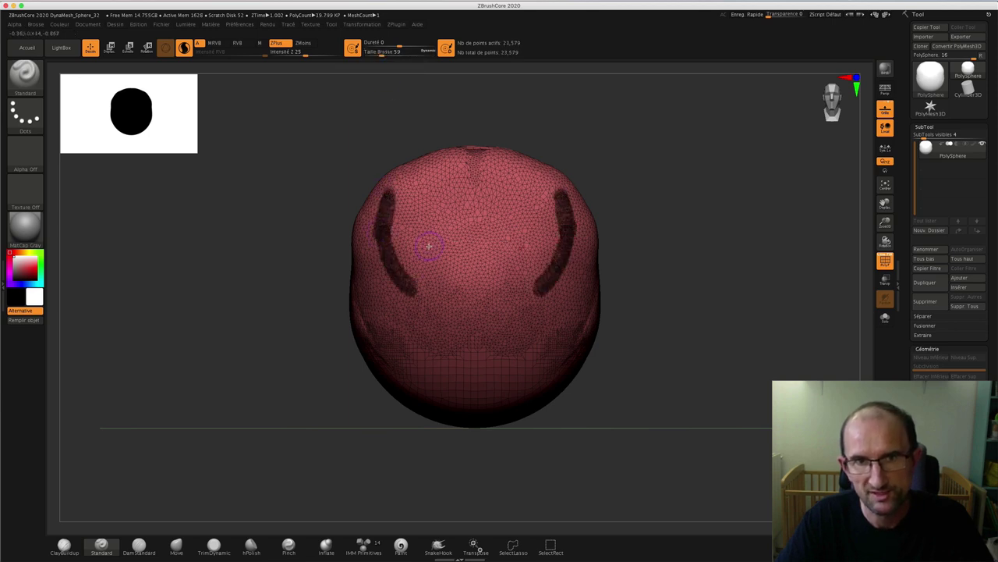
left_click(176, 543)
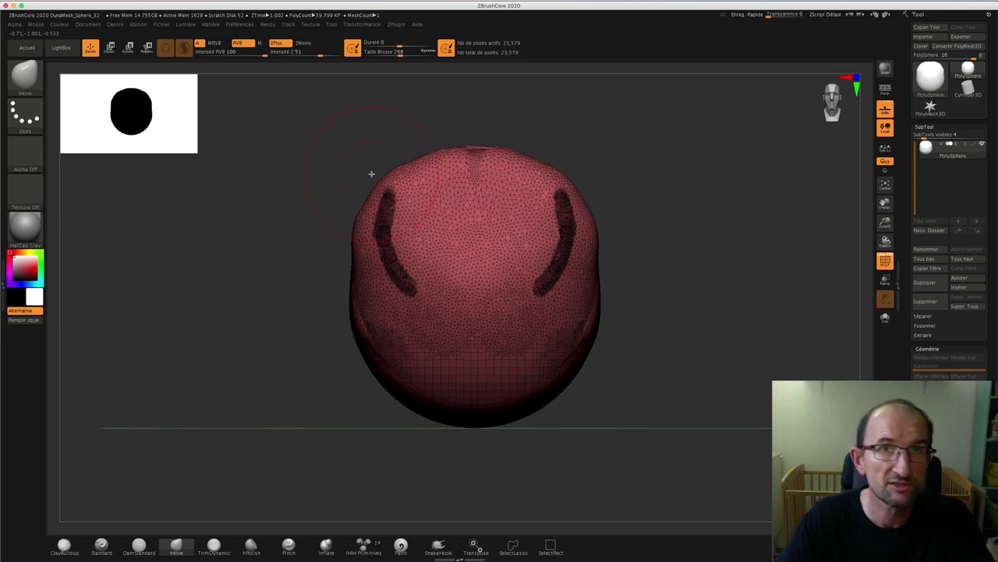
Step: Close the current project and open Blue_Monster_128_00.ZPR
left_click(161, 25)
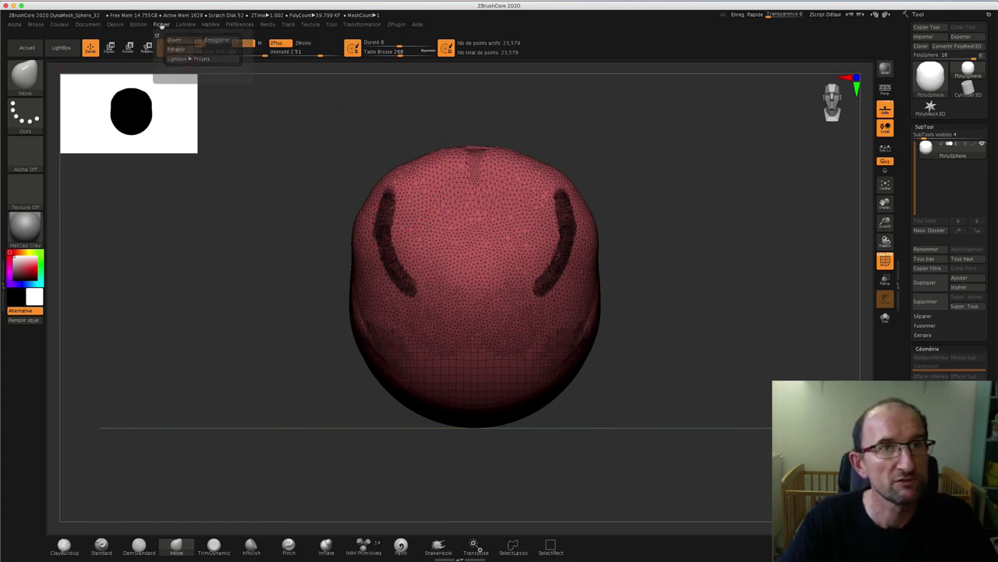
left_click(185, 39)
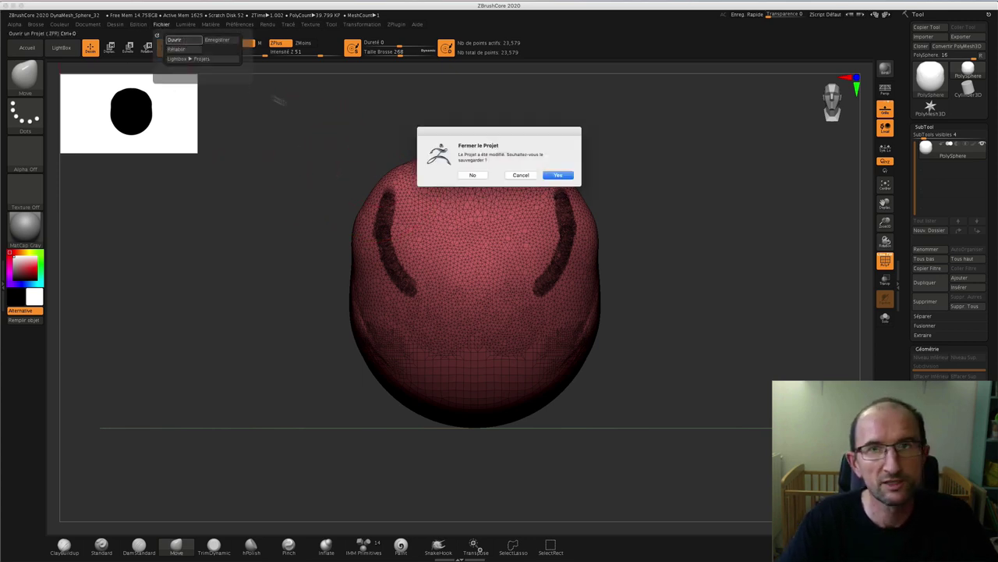
left_click(472, 175)
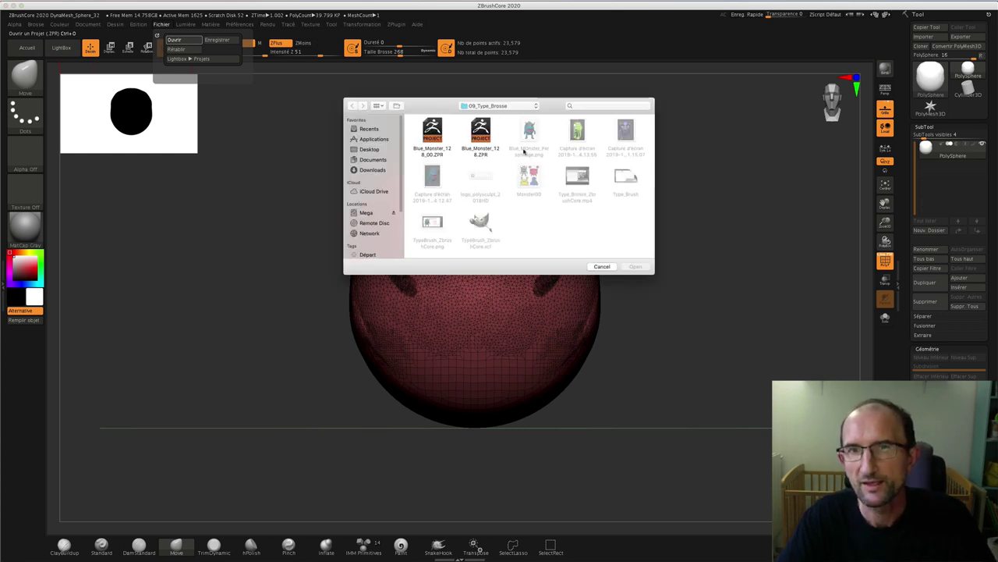
left_click(438, 152)
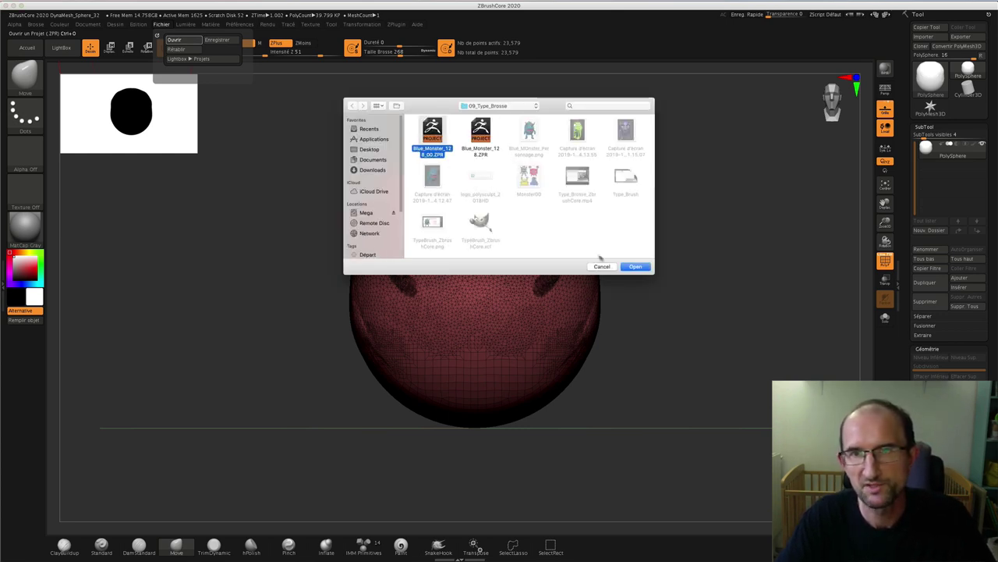
key("Return")
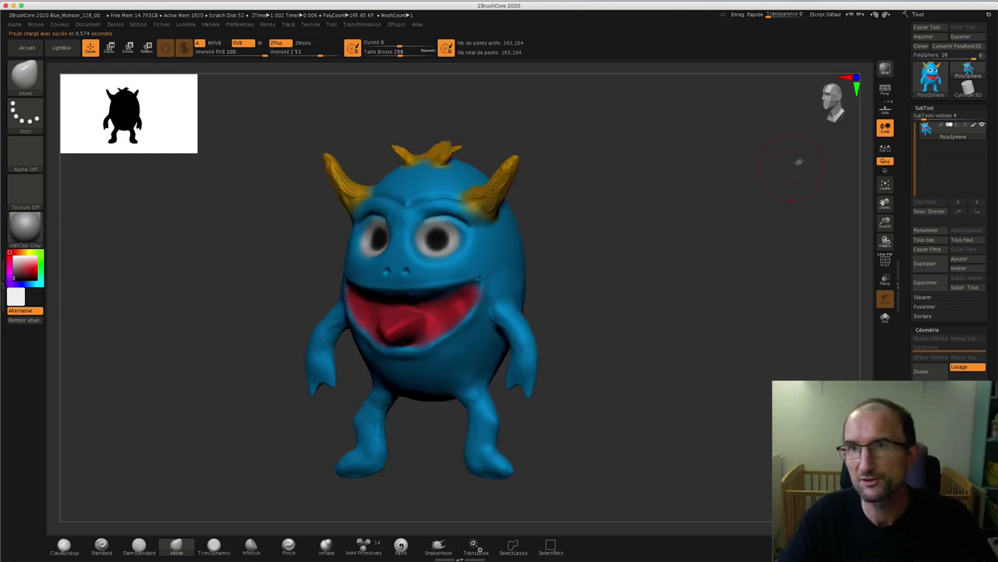
Step: Snap the Blue Monster through back, front, top and both side views
mouse_move(839, 91)
left_mouse_down()
mouse_move(828, 111)
mouse_move(834, 97)
left_mouse_up()
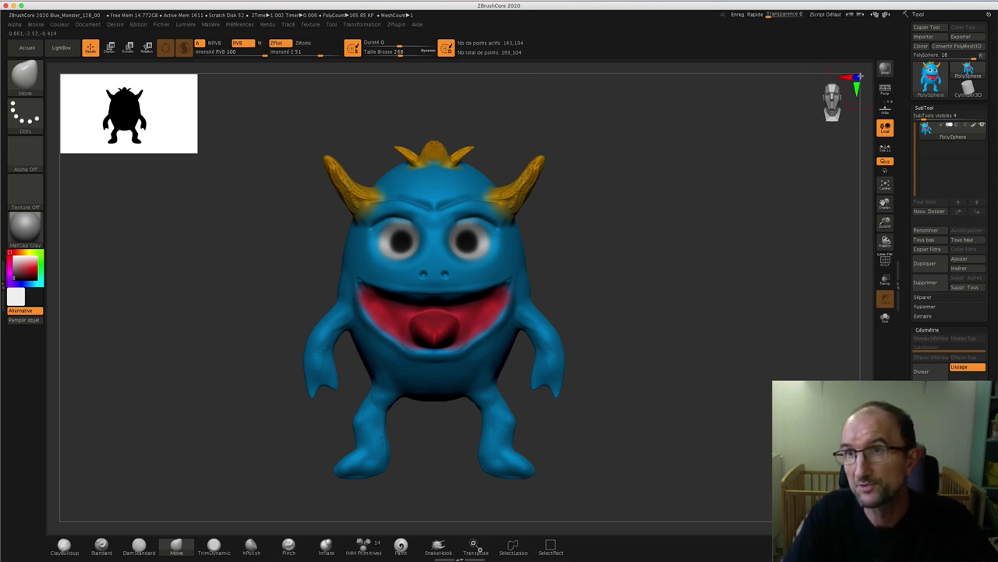
left_click(857, 77)
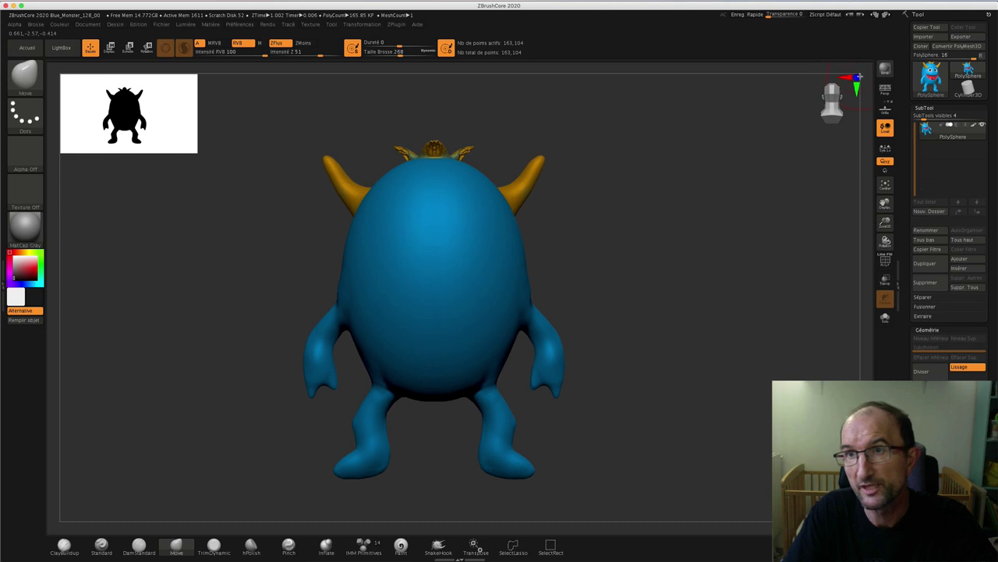
left_click(855, 78)
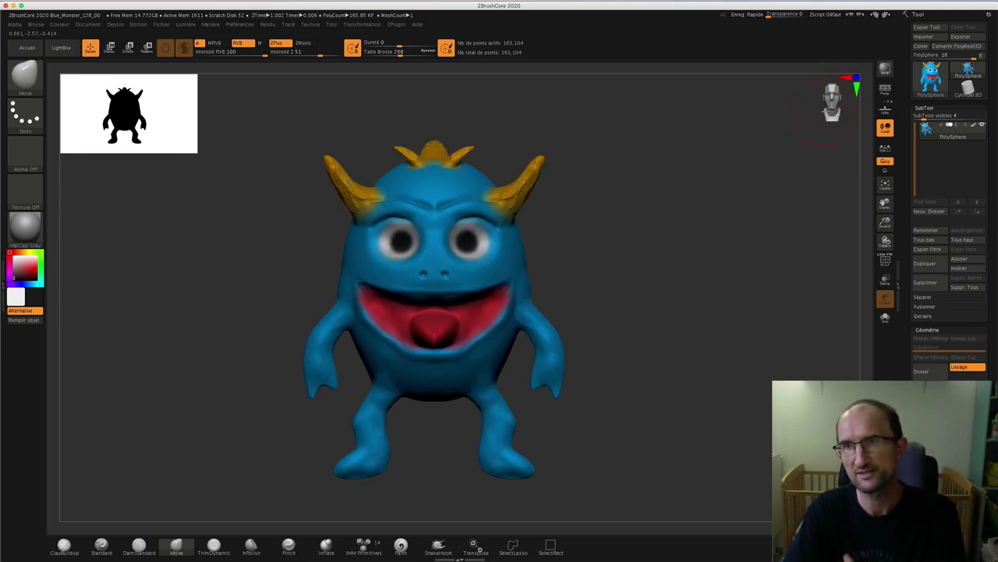
left_click(858, 87)
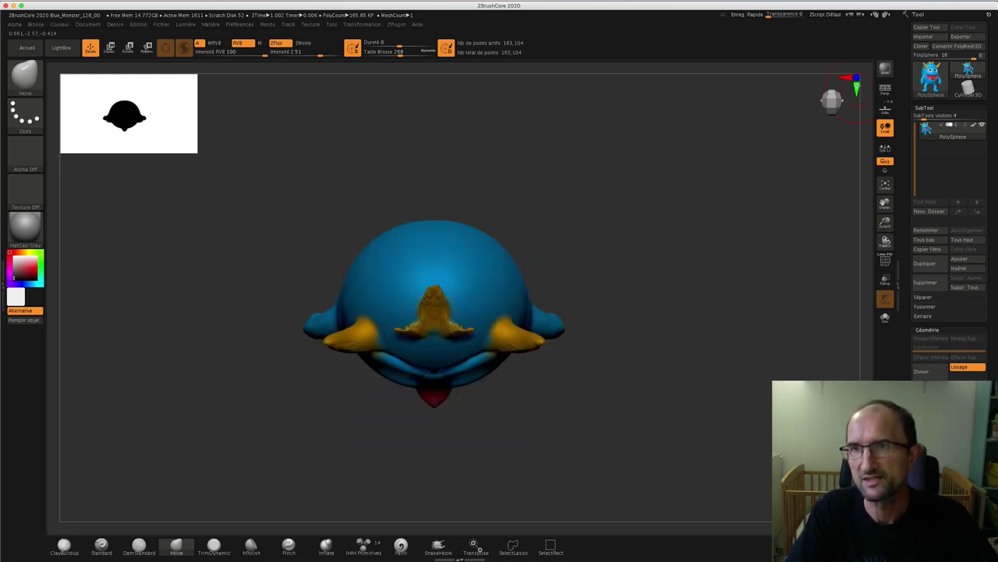
left_click(853, 80)
left_click(847, 77)
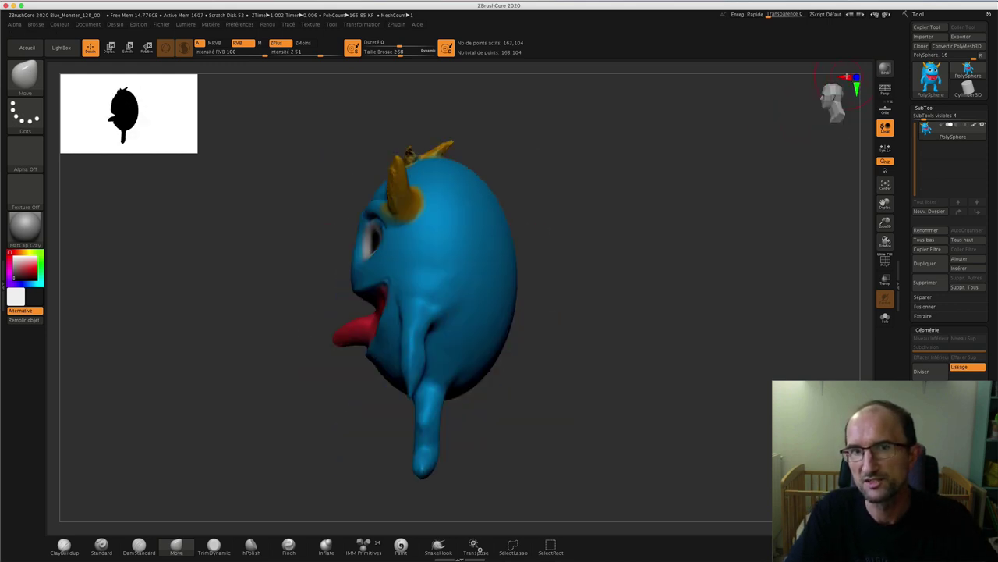
left_click(849, 78)
left_click(849, 77)
left_click(849, 77)
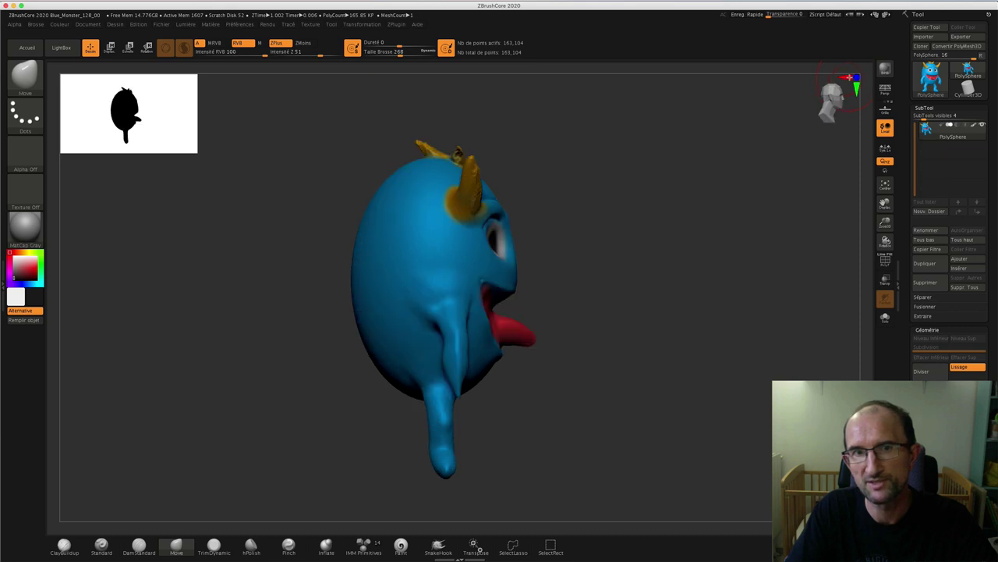
left_click(849, 77)
Step: Return the monster to a front view and enlarge the silhouette thumbnail to 512
left_click(856, 87)
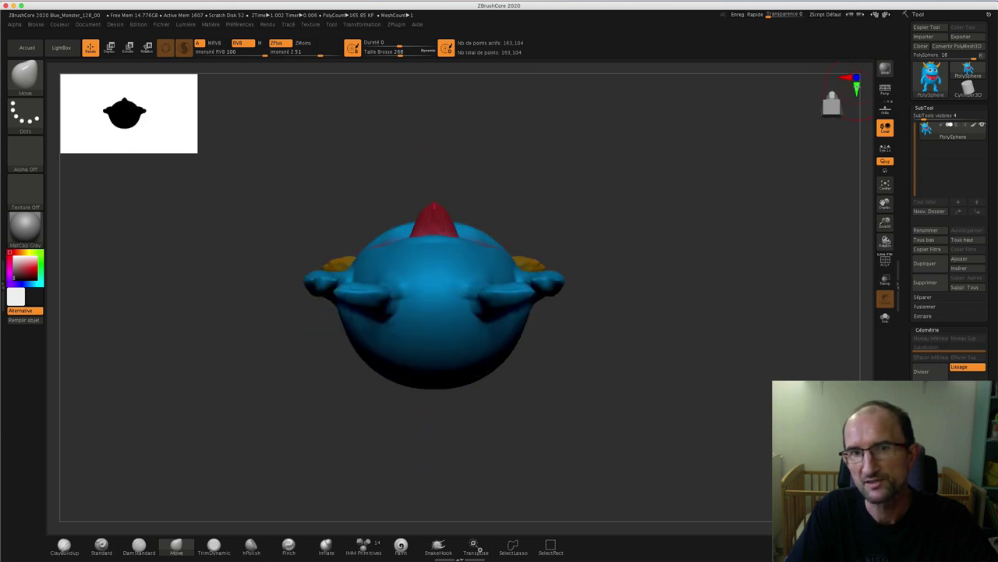
left_click_drag(857, 87, 828, 117)
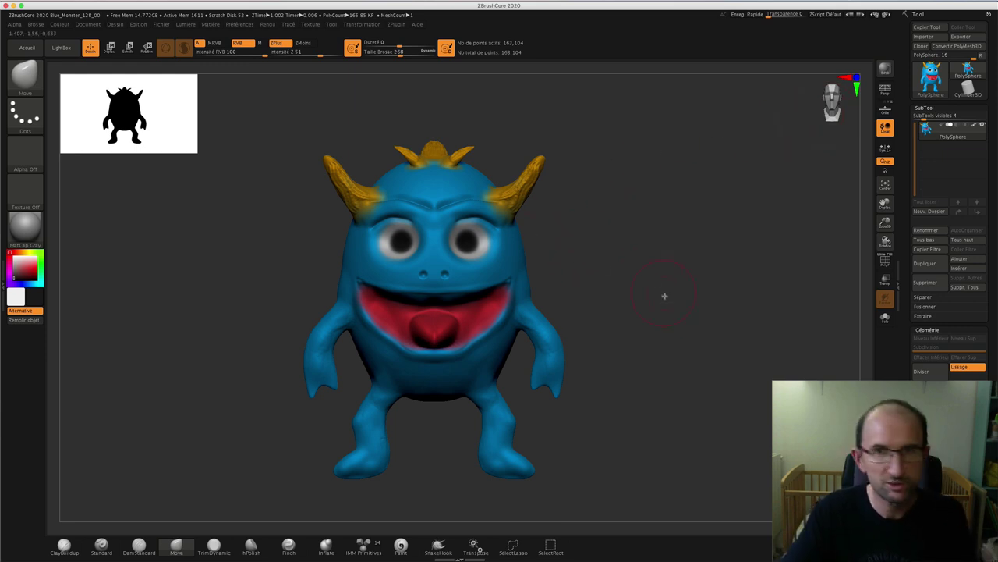
left_click_drag(664, 295, 673, 302)
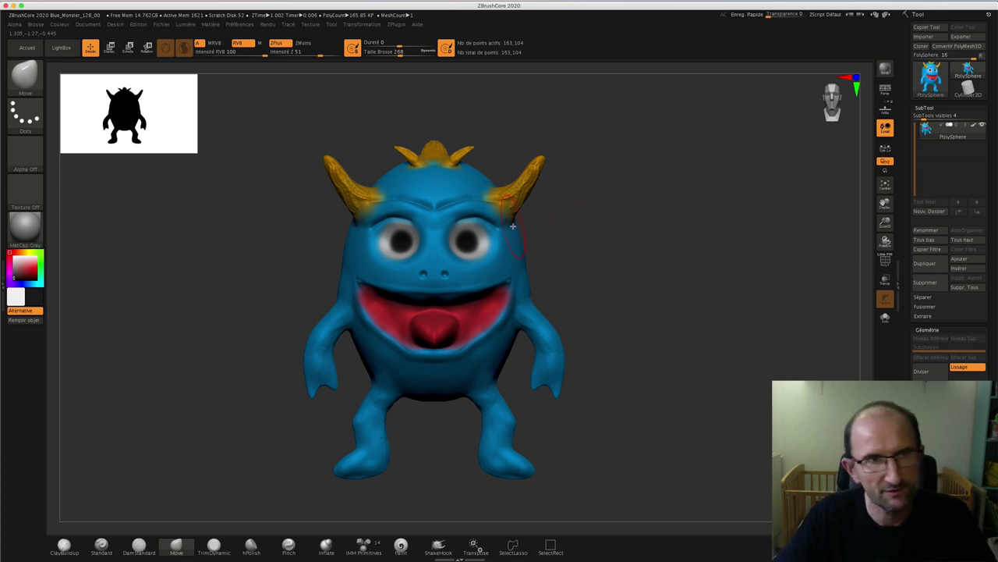
mouse_move(192, 153)
left_mouse_down()
mouse_move(151, 126)
mouse_move(269, 203)
left_mouse_up()
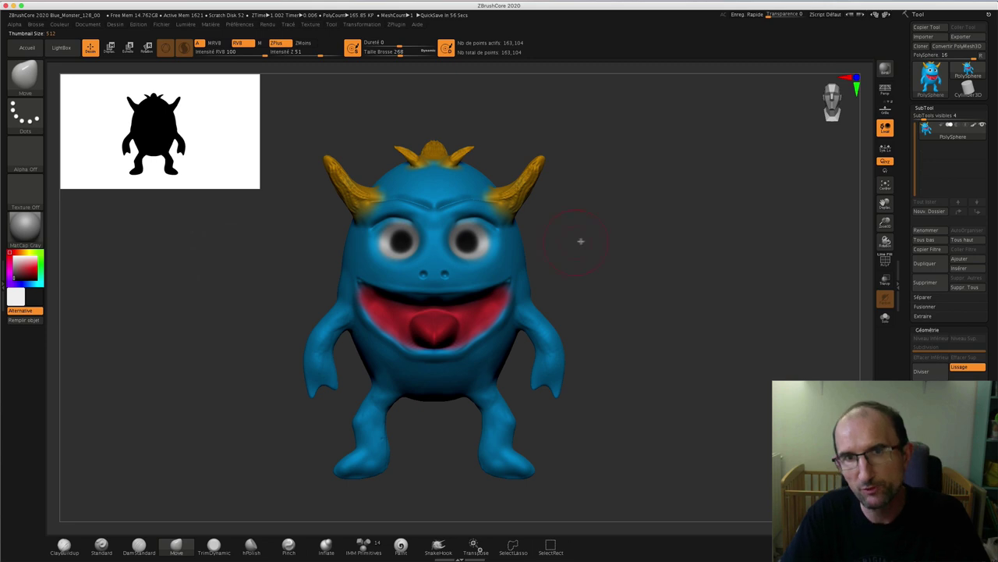
left_click_drag(581, 241, 546, 241)
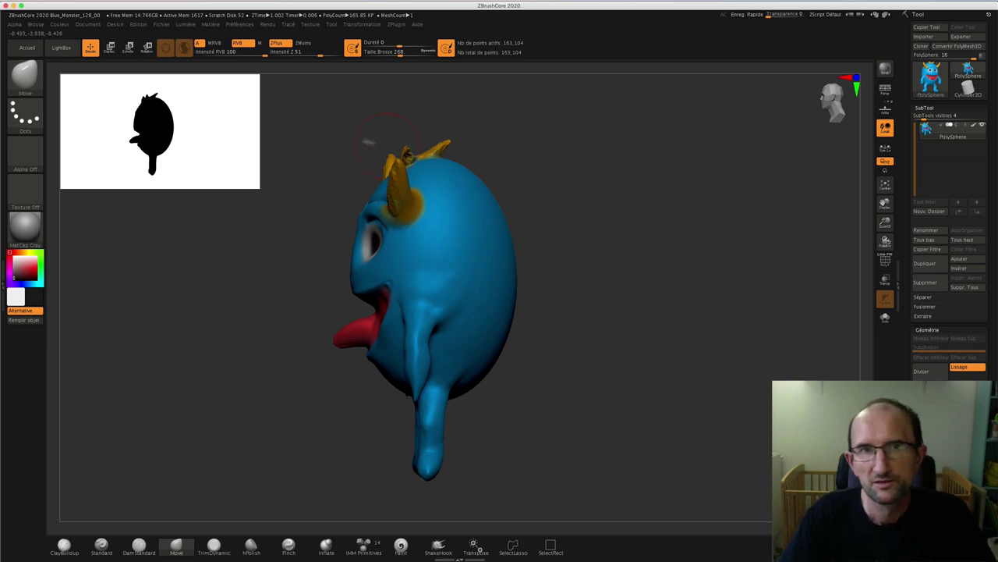
left_click_drag(536, 179, 557, 183)
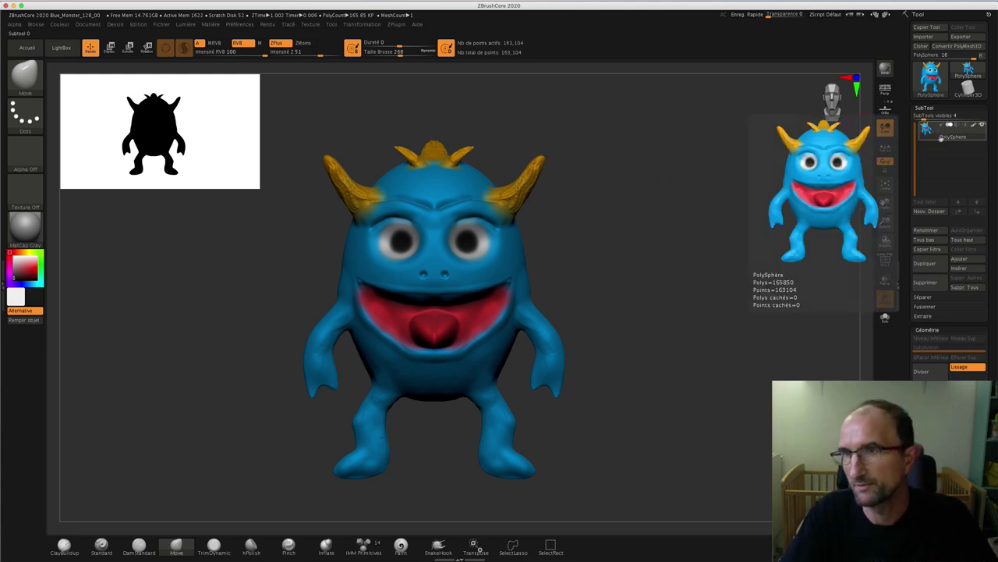
Step: Create a new SubTool folder named 'perso'
left_click(936, 212)
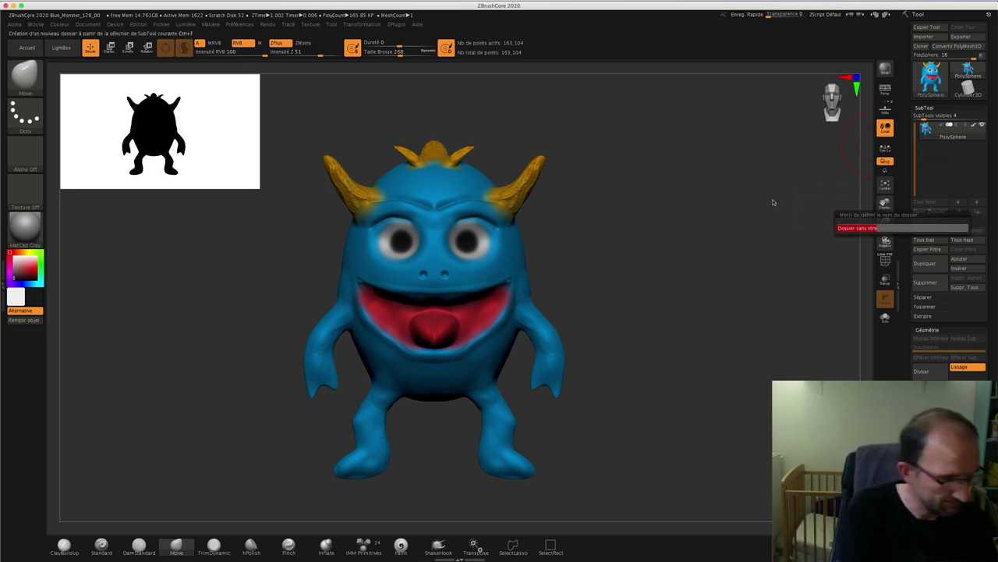
type("perso")
key("Return")
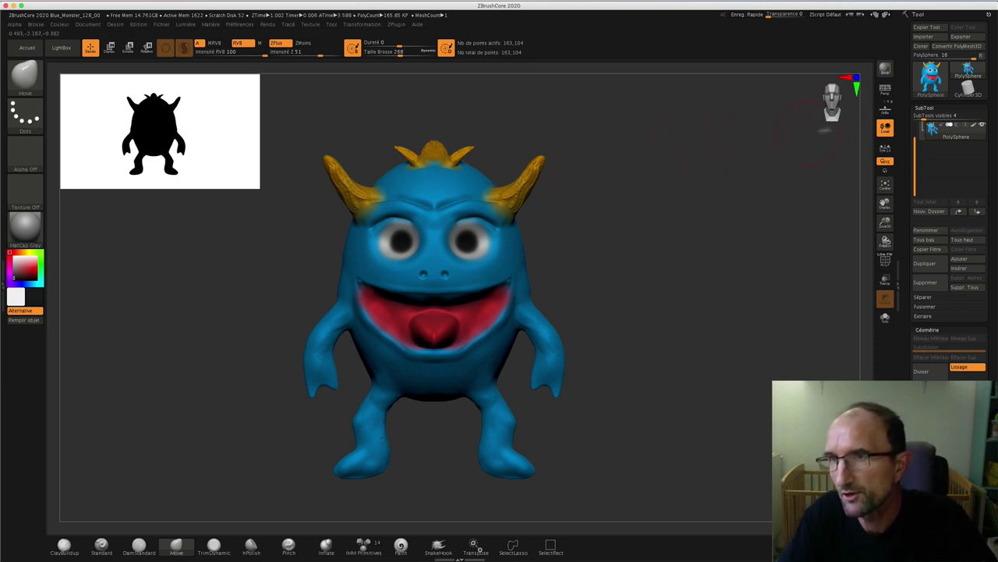
scroll(916, 133, "up", 1)
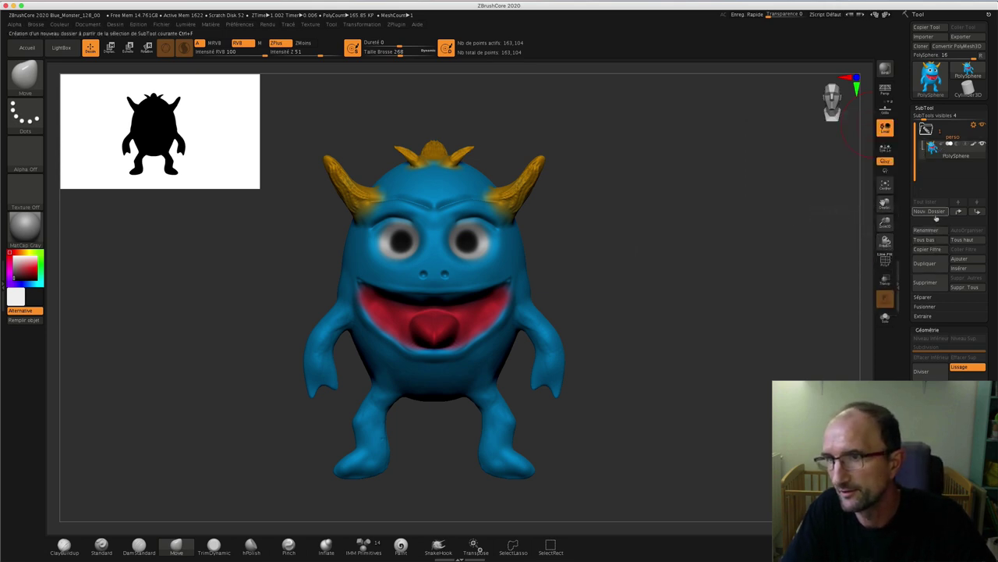
Step: Insert a Sphere3D subtool, move it into the perso folder, and make PM3D_Sphere3D1 active
left_click(962, 266)
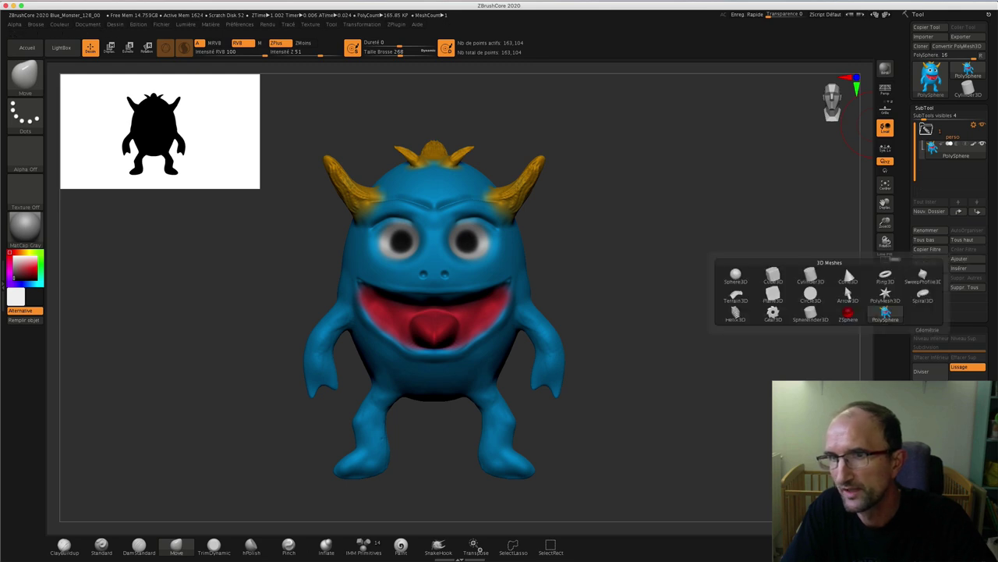
left_click(735, 274)
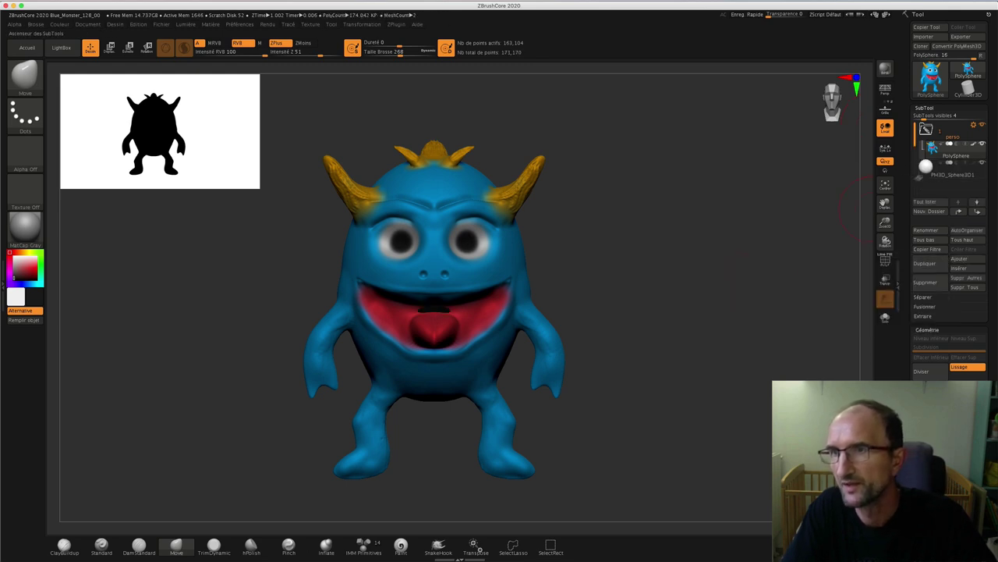
left_click_drag(926, 166, 933, 145)
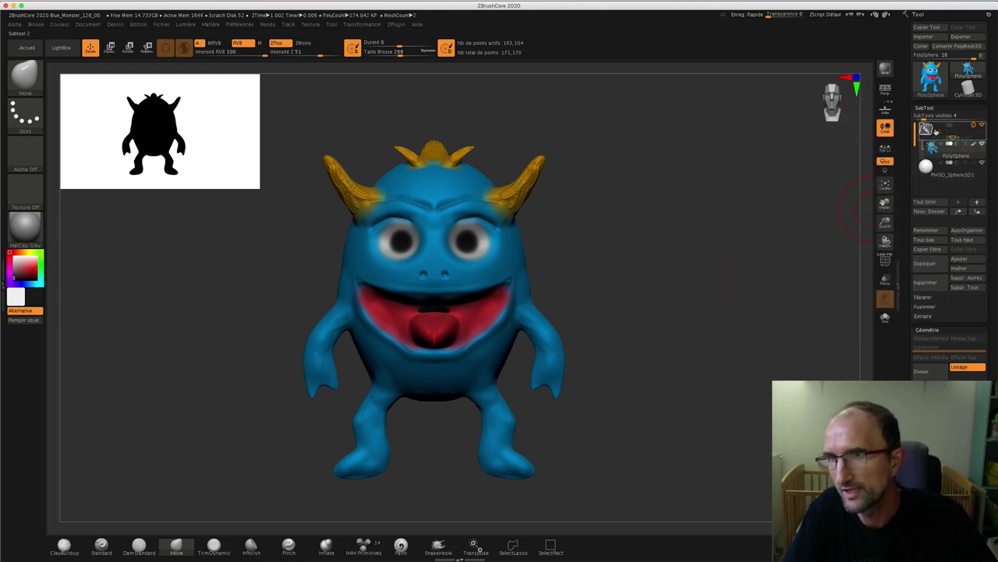
left_click(936, 149)
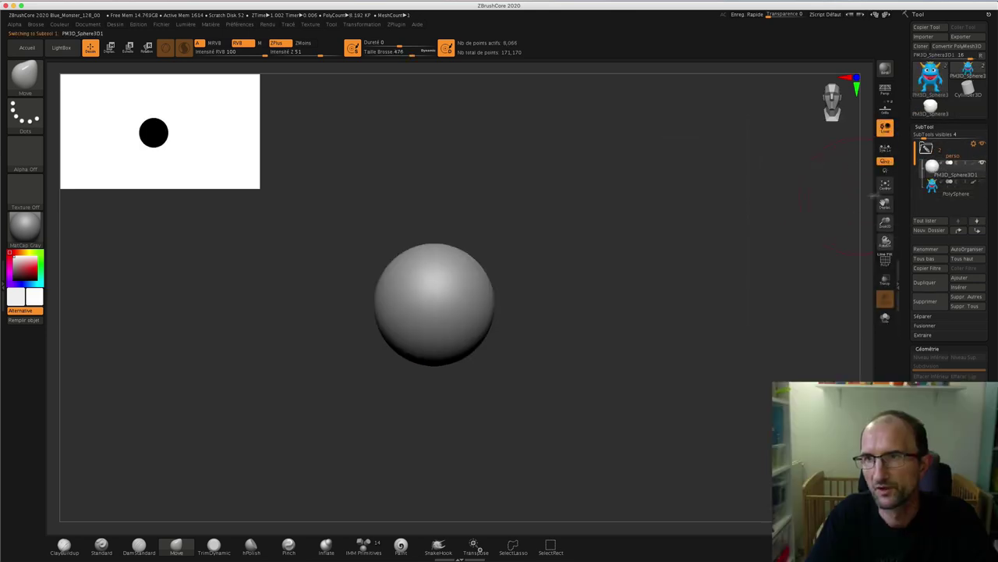
left_click(934, 184)
mouse_move(948, 187)
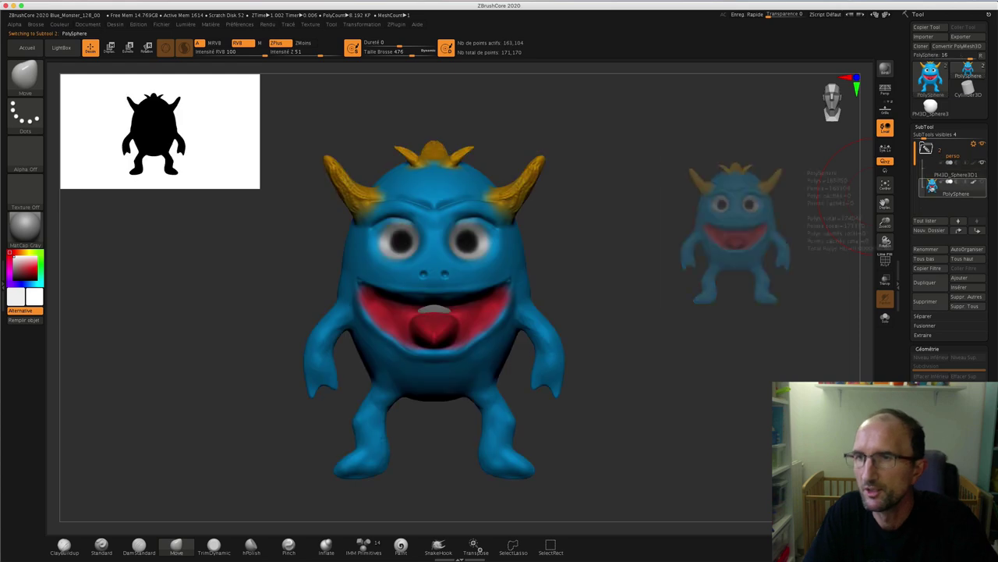
left_click(941, 168)
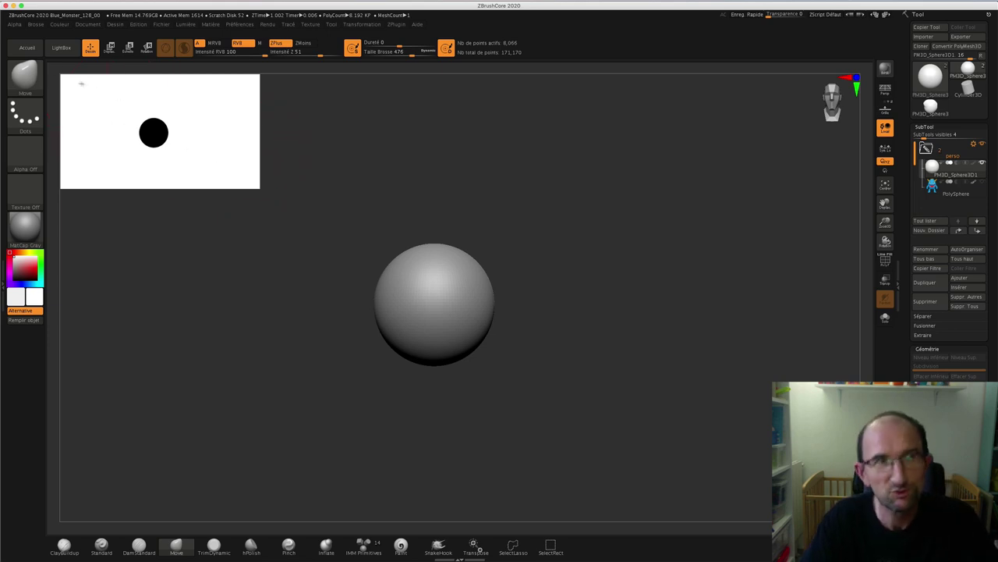
left_click(22, 80)
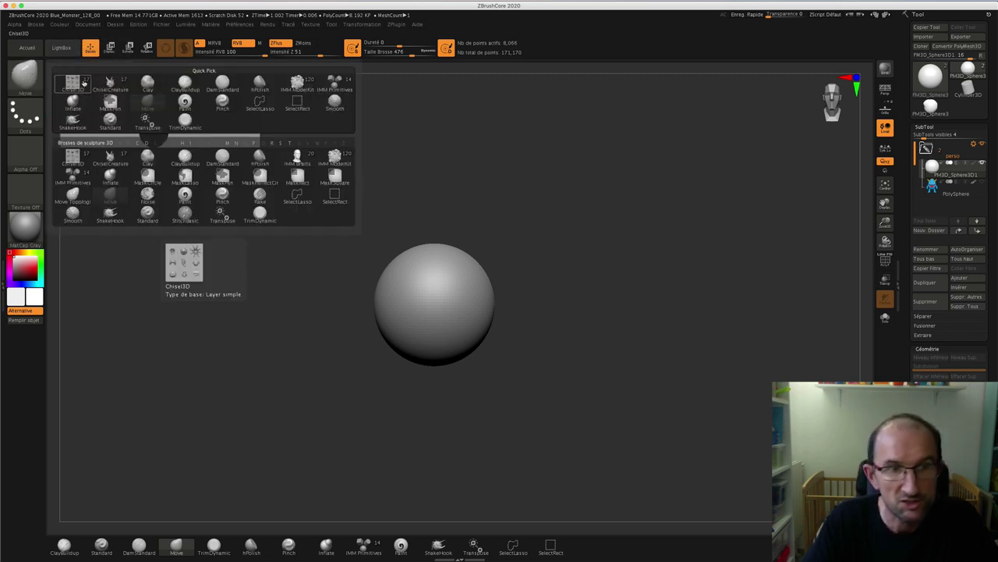
left_click(83, 82)
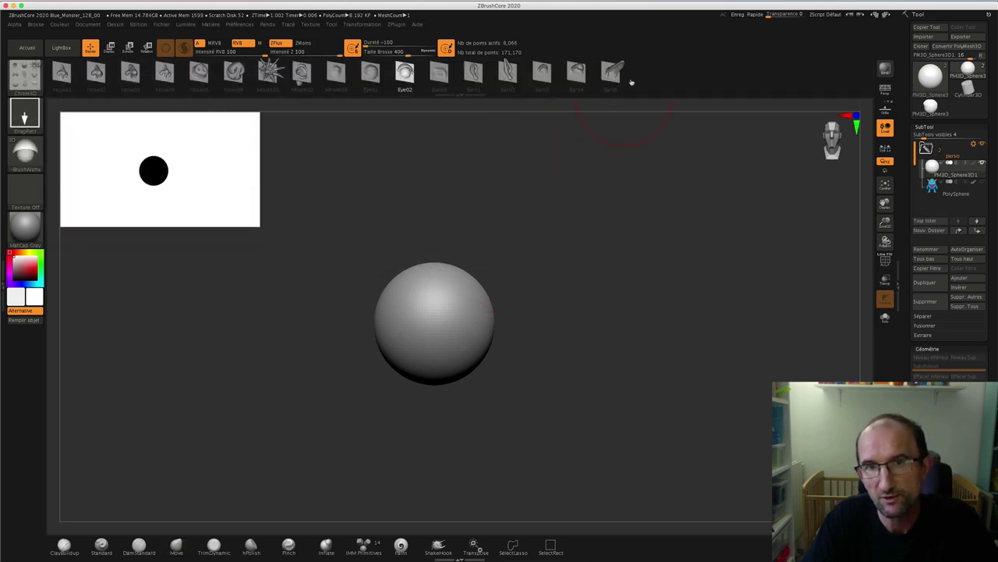
left_click(613, 73)
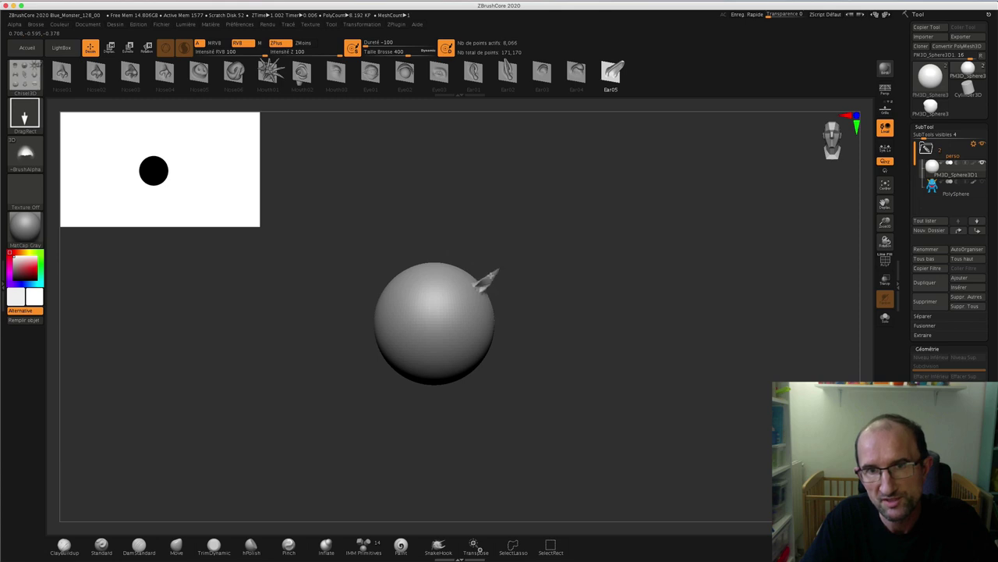
left_click_drag(485, 277, 507, 249)
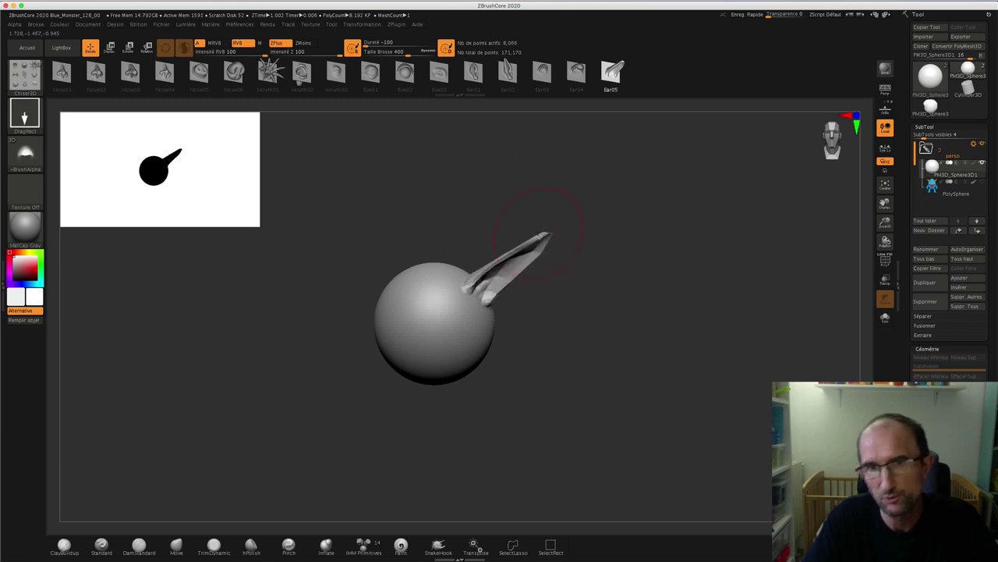
mouse_move(582, 263)
left_mouse_down()
mouse_move(555, 254)
mouse_move(586, 263)
mouse_move(592, 254)
mouse_move(579, 249)
left_mouse_up()
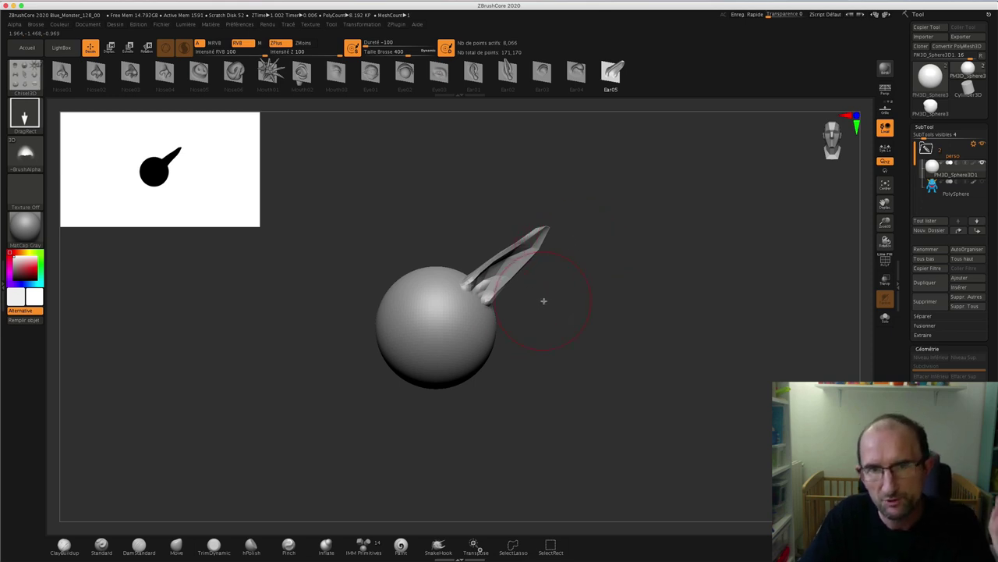
left_click_drag(541, 297, 551, 302)
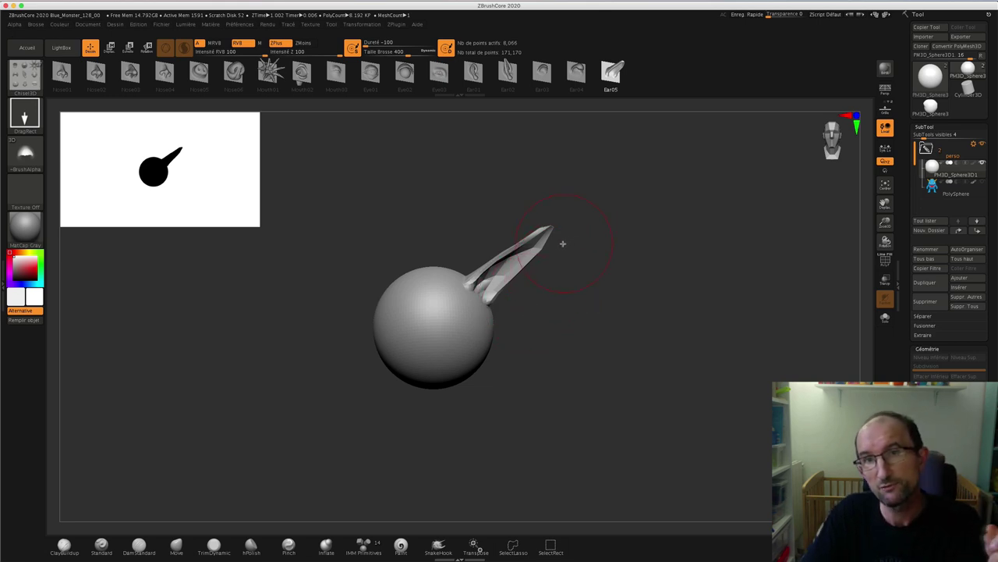
mouse_move(567, 287)
left_mouse_down()
mouse_move(521, 254)
mouse_move(556, 281)
mouse_move(567, 274)
left_mouse_up()
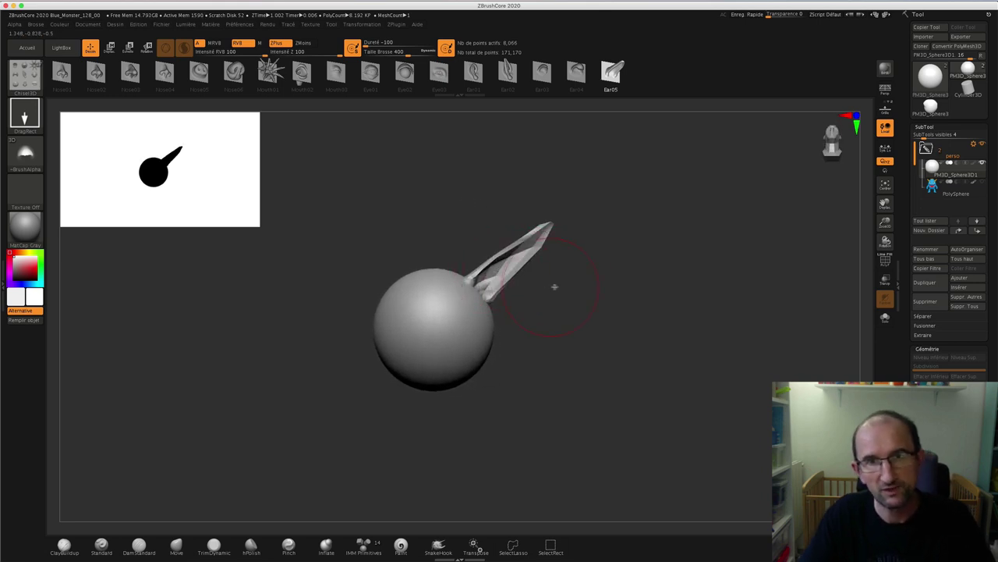
key("shift")
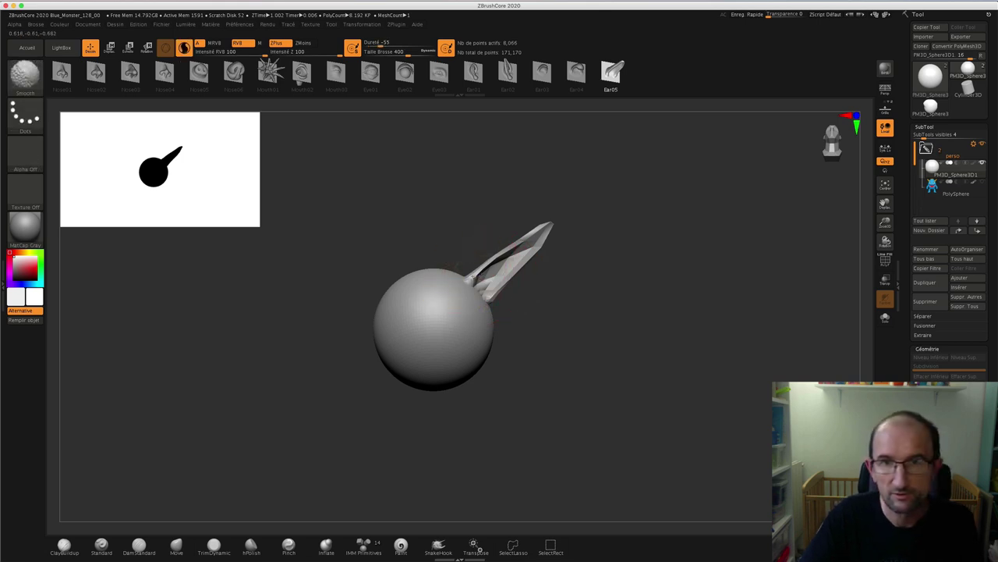
Step: Smooth the faceted horn, raising the sphere to 8,832 points, and show the Brush palette
left_click_drag(499, 265, 548, 229, "shift")
mouse_move(619, 258)
left_mouse_down()
mouse_move(554, 256)
mouse_move(606, 250)
mouse_move(592, 251)
left_mouse_up()
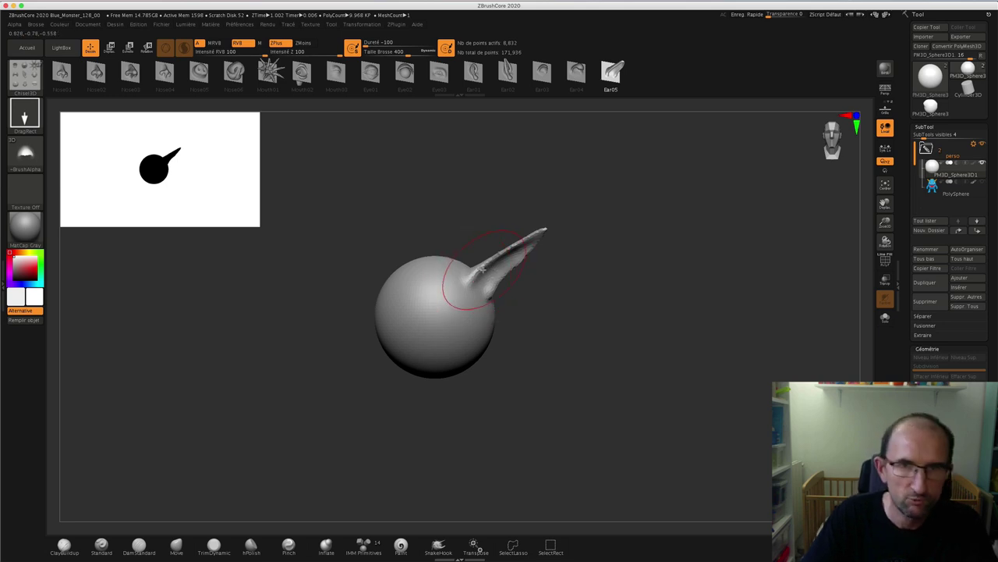
left_click(24, 78)
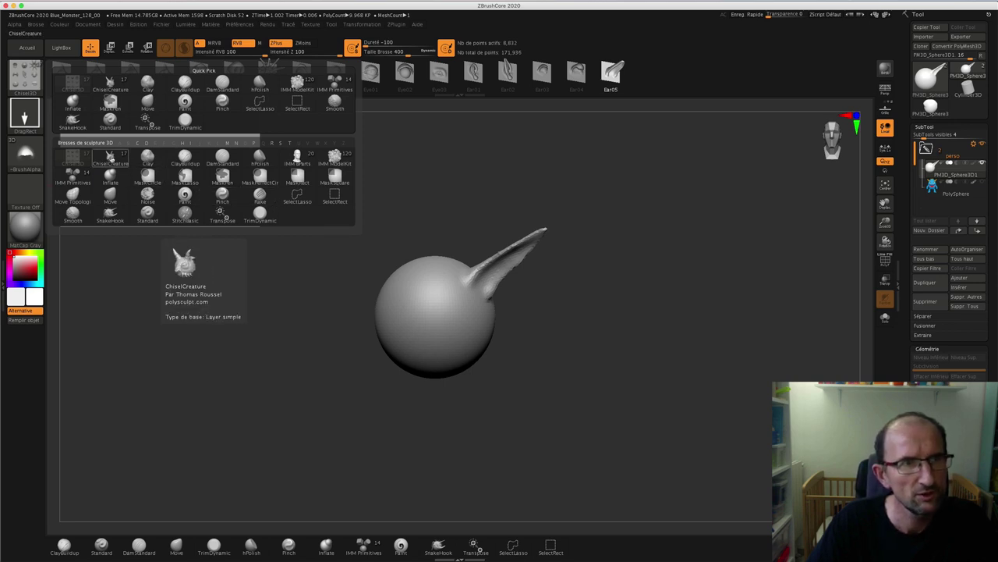
Step: Stamp overlapping ChiselCreature Scale3 scales across the sphere's left side, then orbit to check them
left_click(110, 160)
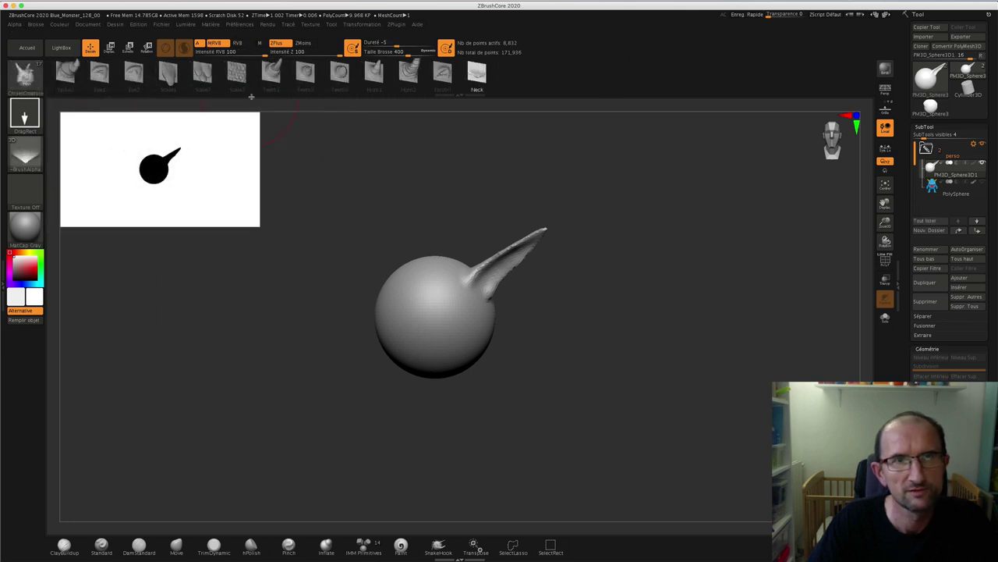
left_click(250, 74)
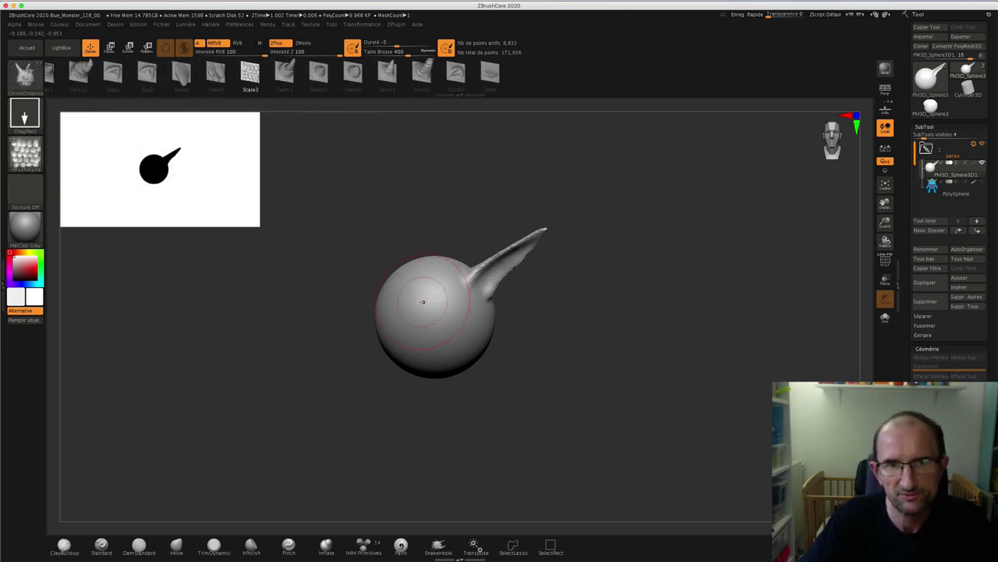
left_click_drag(423, 302, 493, 277)
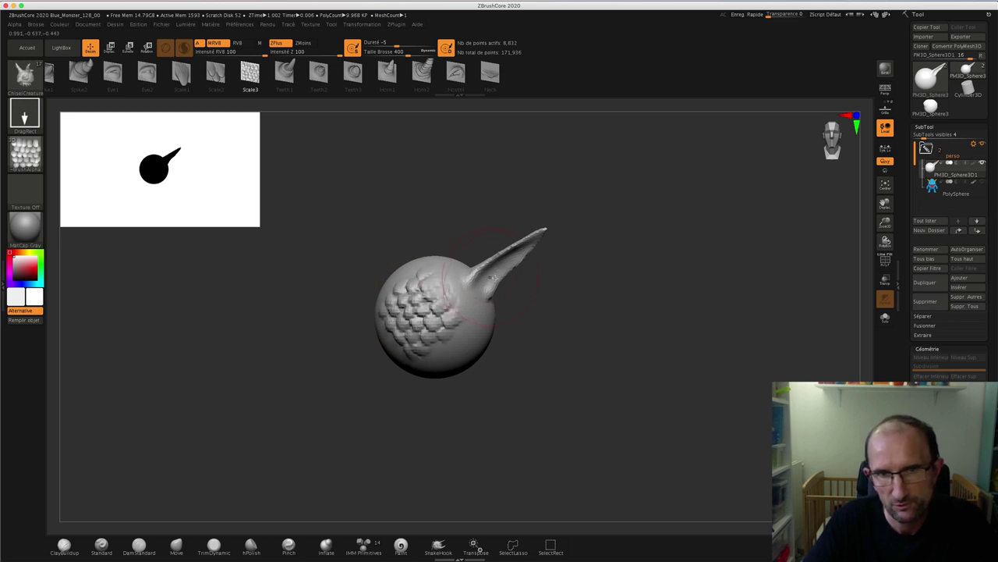
left_click_drag(568, 315, 566, 313)
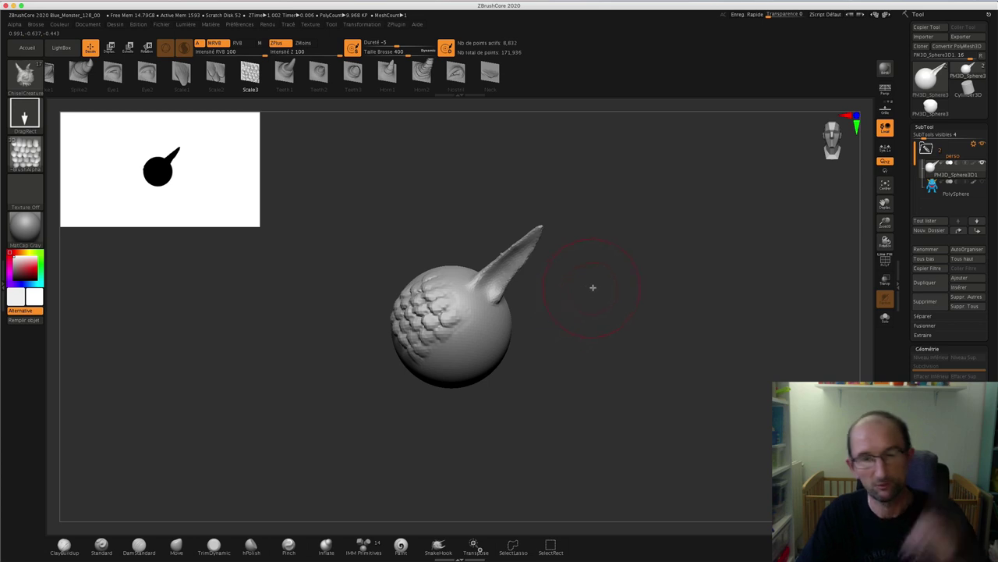
mouse_move(566, 305)
left_mouse_down()
mouse_move(571, 316)
mouse_move(522, 310)
left_mouse_up()
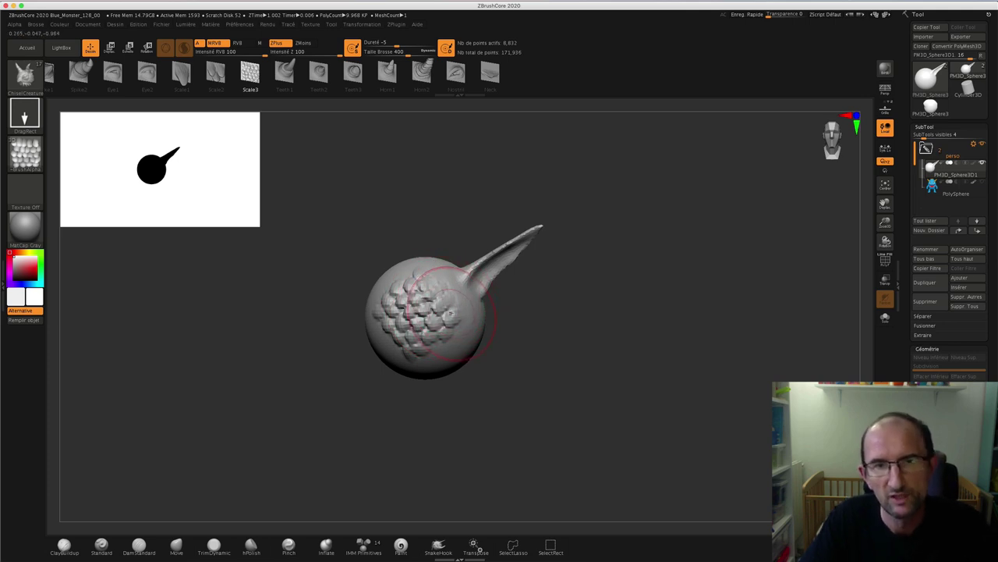
Step: Load DynaMesh_Sphere_64.ZPR from LightBox without saving, then shrink the navigation thumbnail
left_click(61, 48)
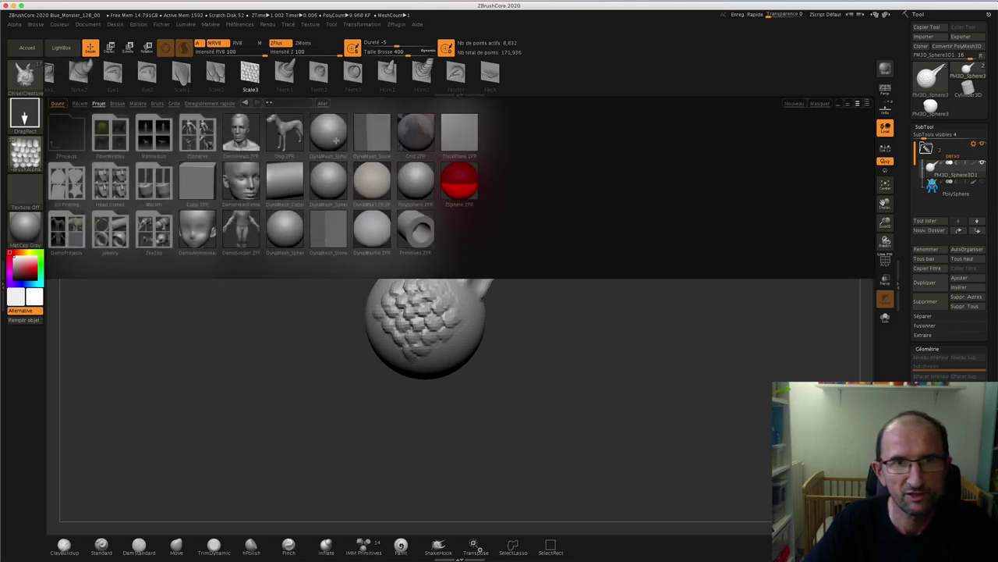
double_click(327, 181)
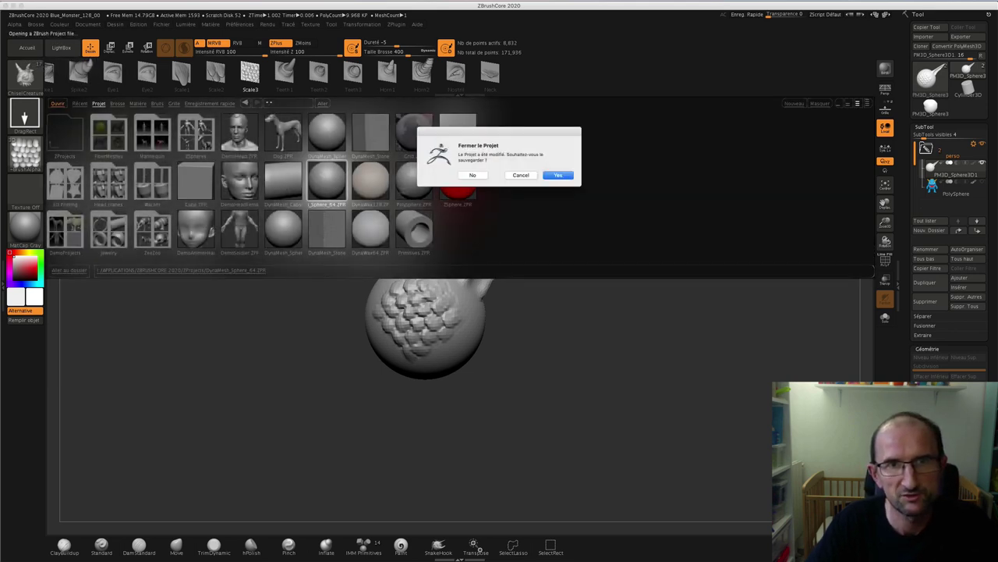
left_click(557, 175)
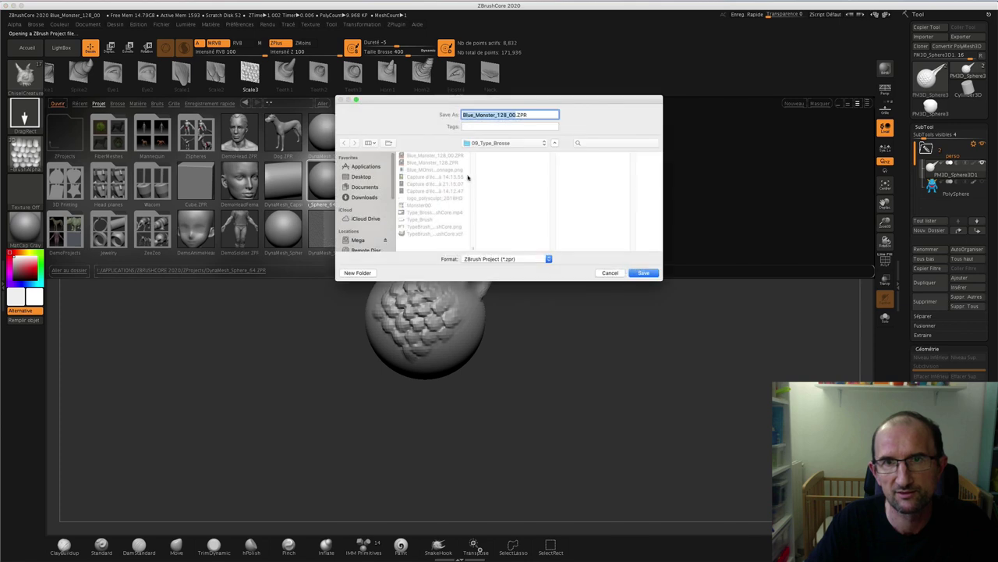
left_click(610, 272)
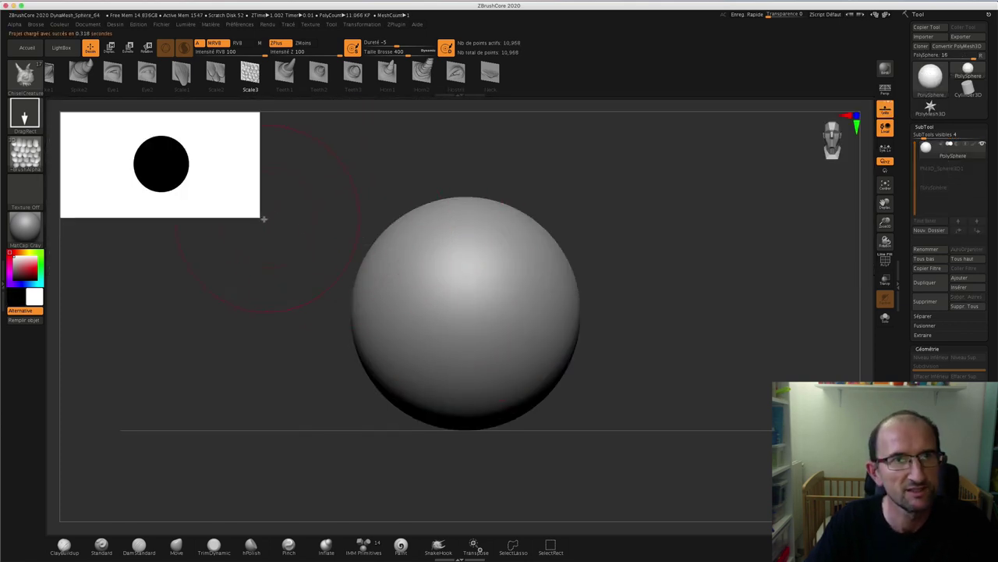
left_click_drag(254, 217, 154, 161)
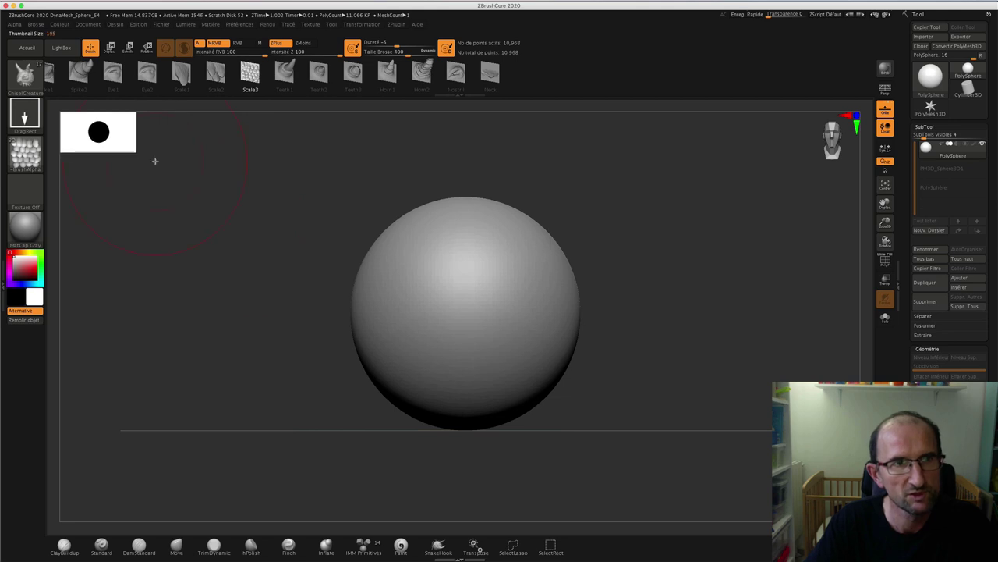
Step: Draw a large mirrored pair of ChiselCreature Ear05 ears on the sphere's upper sides
left_click(24, 74)
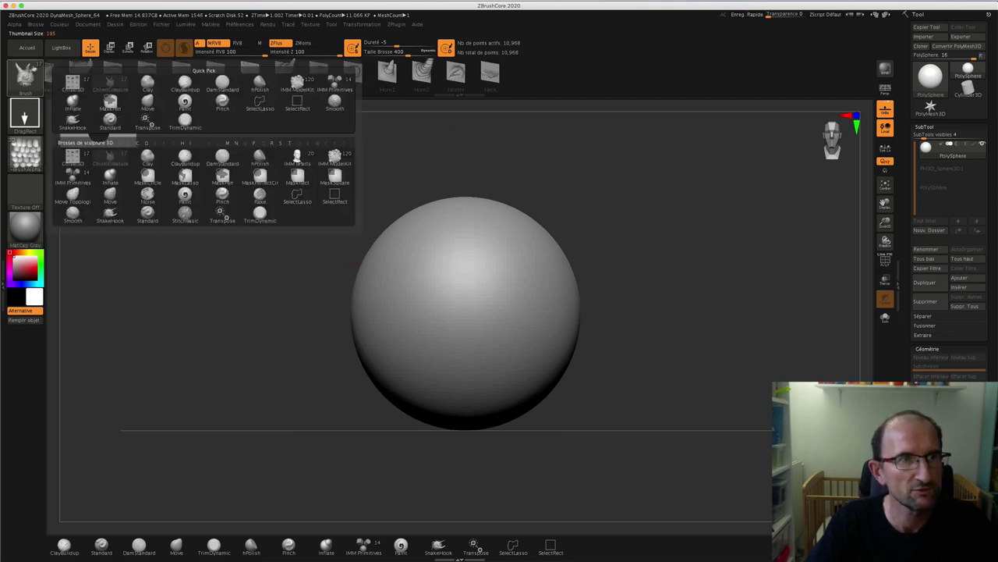
left_click(78, 91)
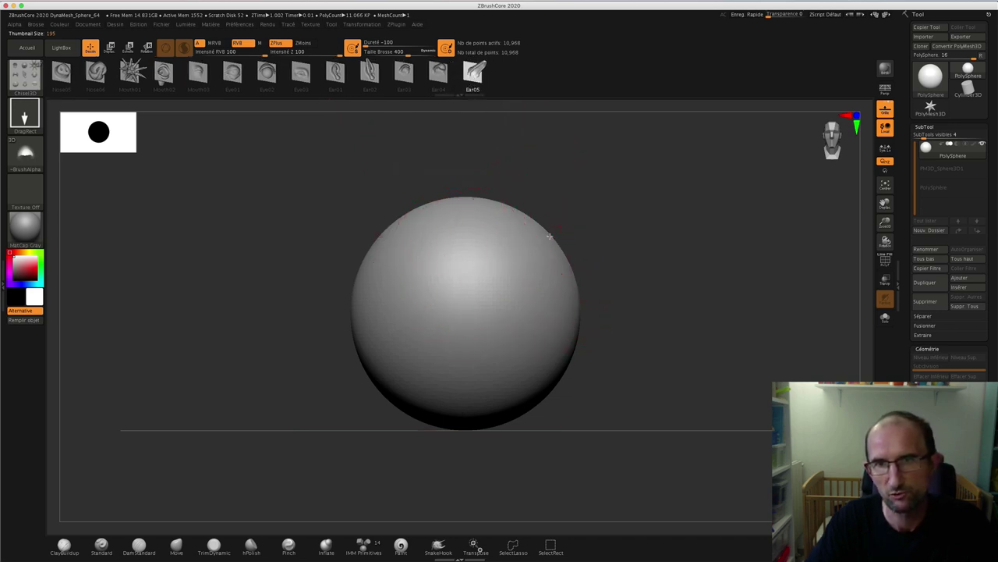
left_click_drag(549, 236, 615, 207)
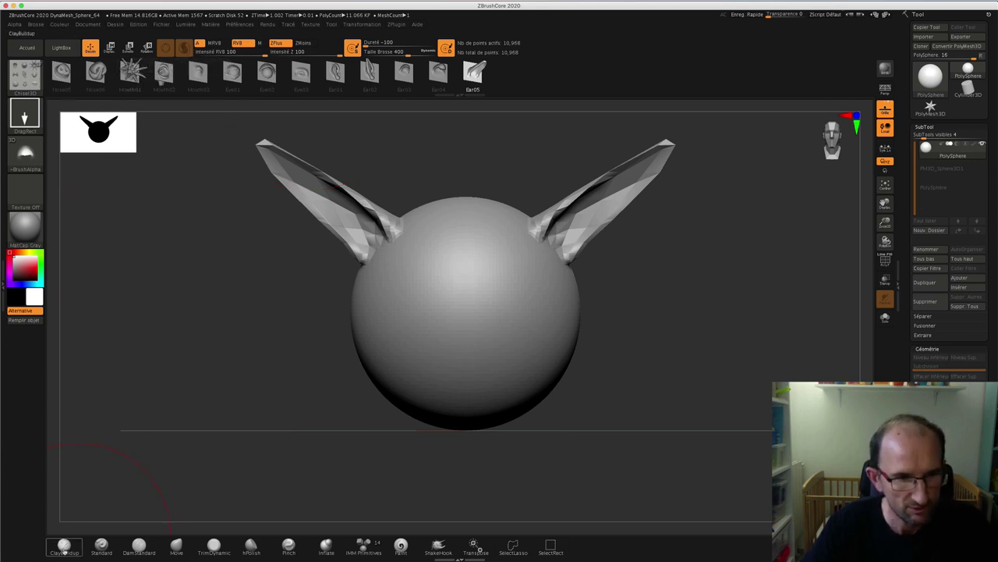
left_click(64, 544)
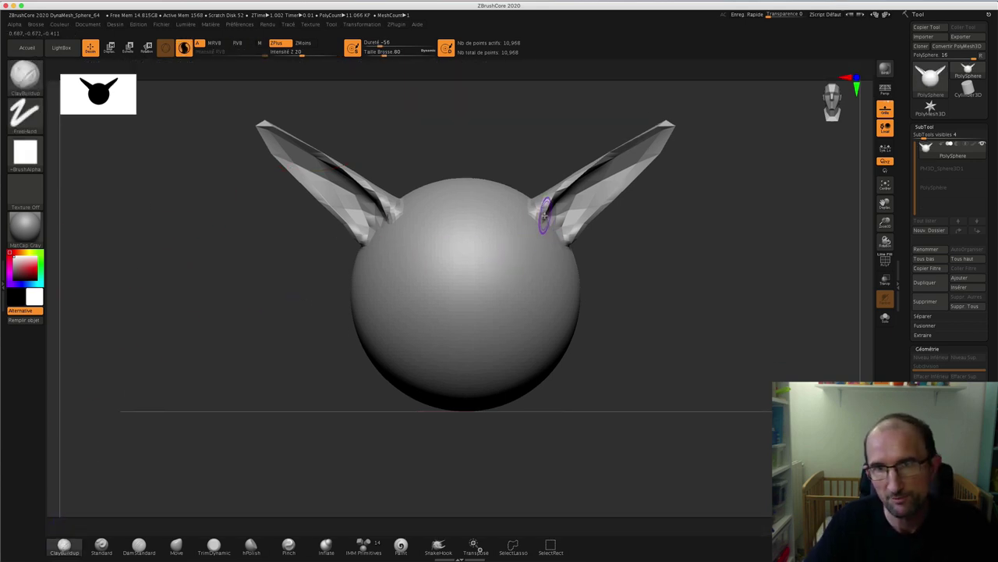
Step: Build ClayBuildup at draw size 94 over the ear bases and turn on the PolyF wireframe
key("s")
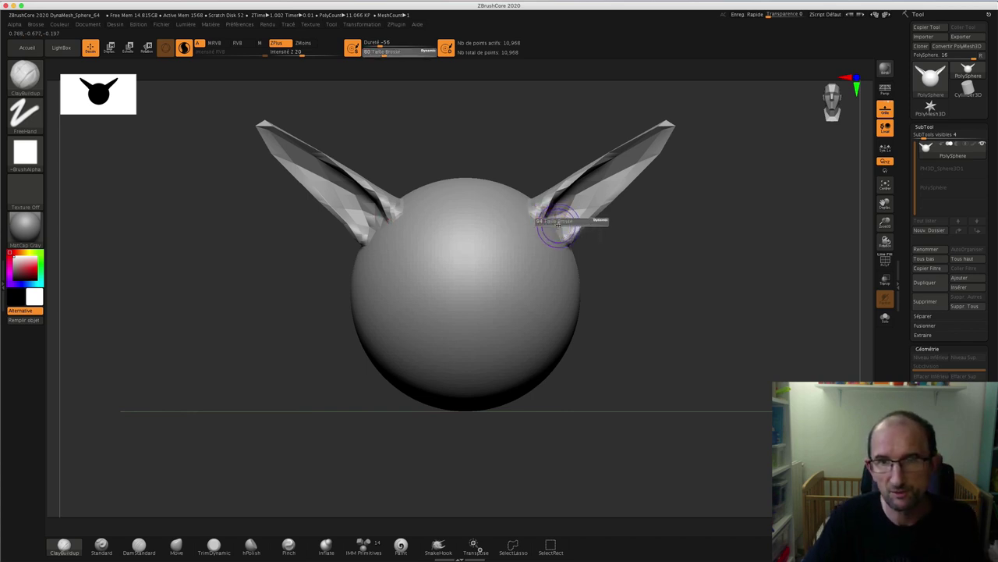
left_click(558, 222)
mouse_move(546, 230)
left_mouse_down()
mouse_move(565, 198)
mouse_move(573, 203)
left_mouse_up()
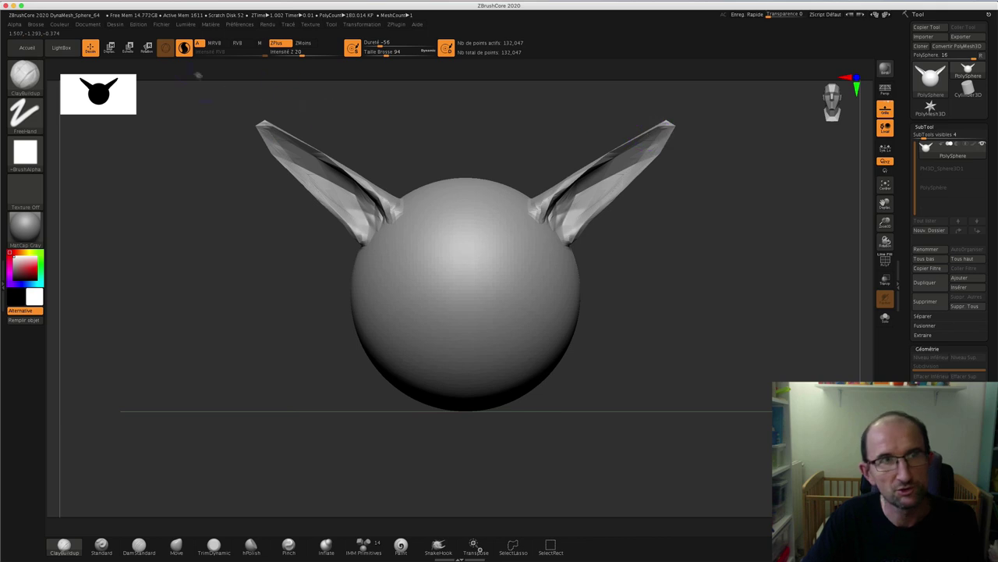
left_click_drag(559, 143, 593, 168)
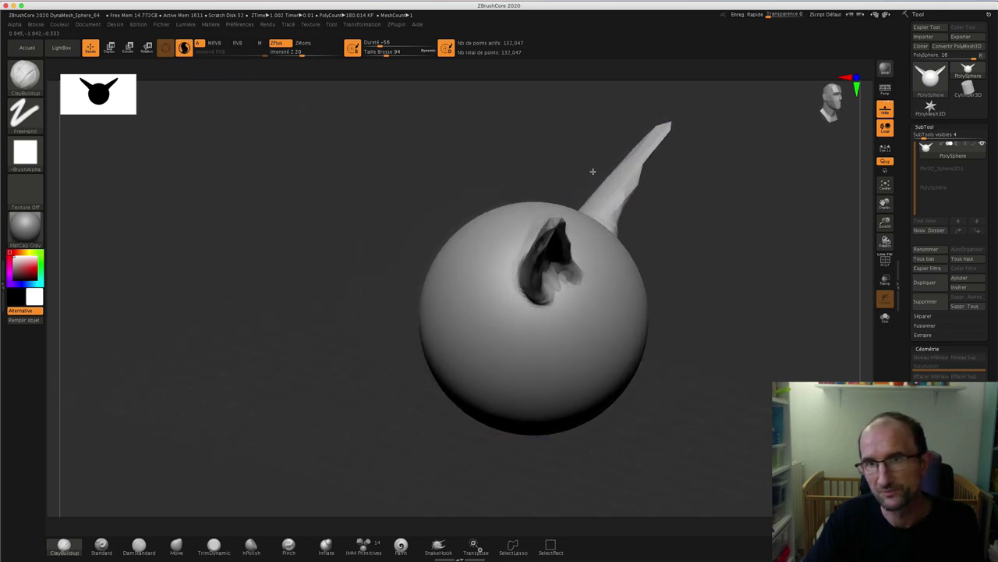
left_click(885, 263)
mouse_move(730, 218)
left_mouse_down()
mouse_move(669, 205)
mouse_move(717, 229)
mouse_move(665, 232)
left_mouse_up()
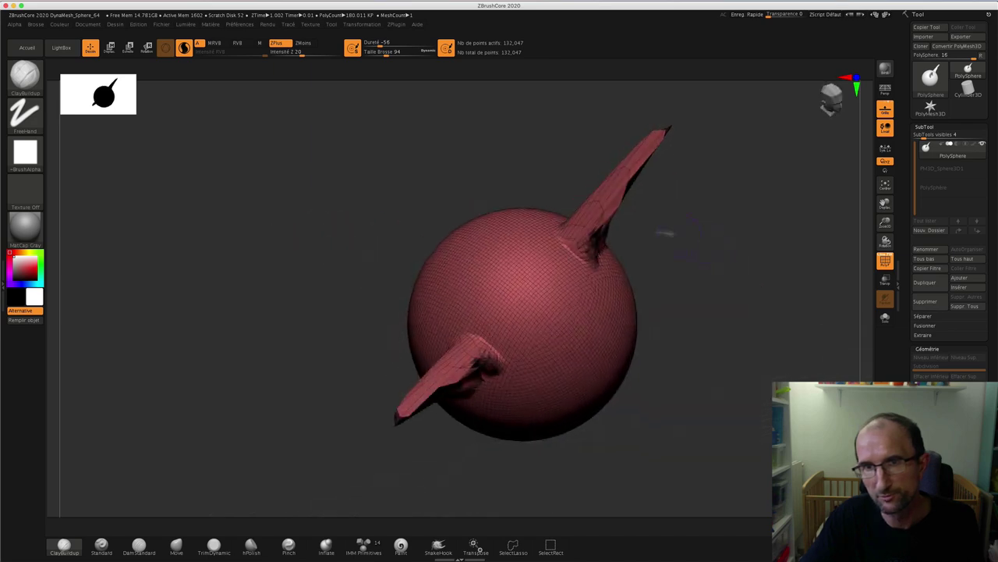
Step: Roughen both ears with clay, smooth them symmetrically, and reframe in front view
mouse_move(571, 228)
left_mouse_down()
mouse_move(635, 168)
mouse_move(668, 171)
mouse_move(724, 223)
mouse_move(630, 199)
left_mouse_up()
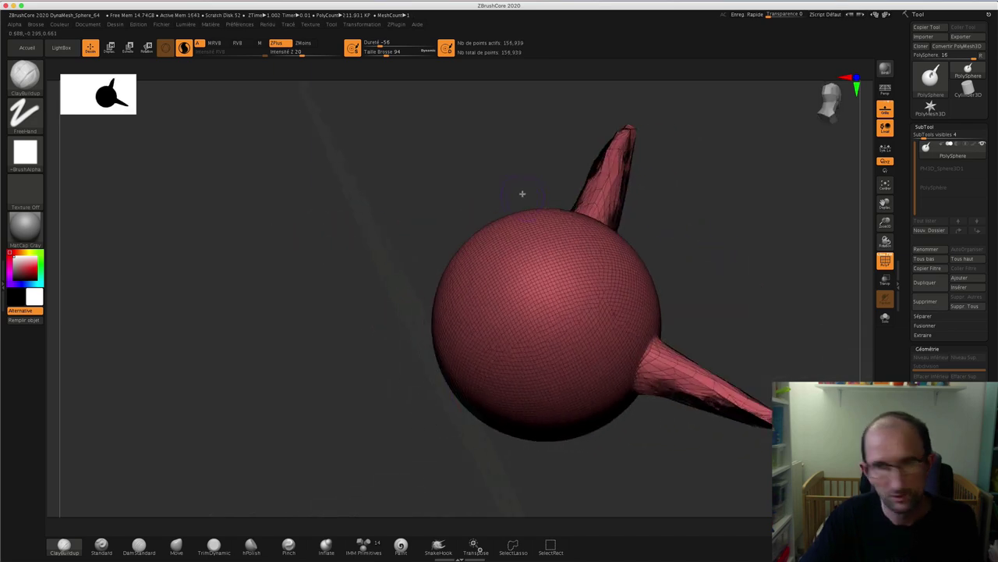
mouse_move(579, 167)
left_mouse_down("shift")
mouse_move(593, 191)
mouse_move(621, 154)
mouse_move(612, 145)
mouse_move(605, 187)
mouse_move(616, 202)
left_mouse_up("shift")
mouse_move(705, 181)
left_mouse_down()
mouse_move(626, 165)
mouse_move(657, 151)
mouse_move(680, 283)
mouse_move(842, 156)
left_mouse_up()
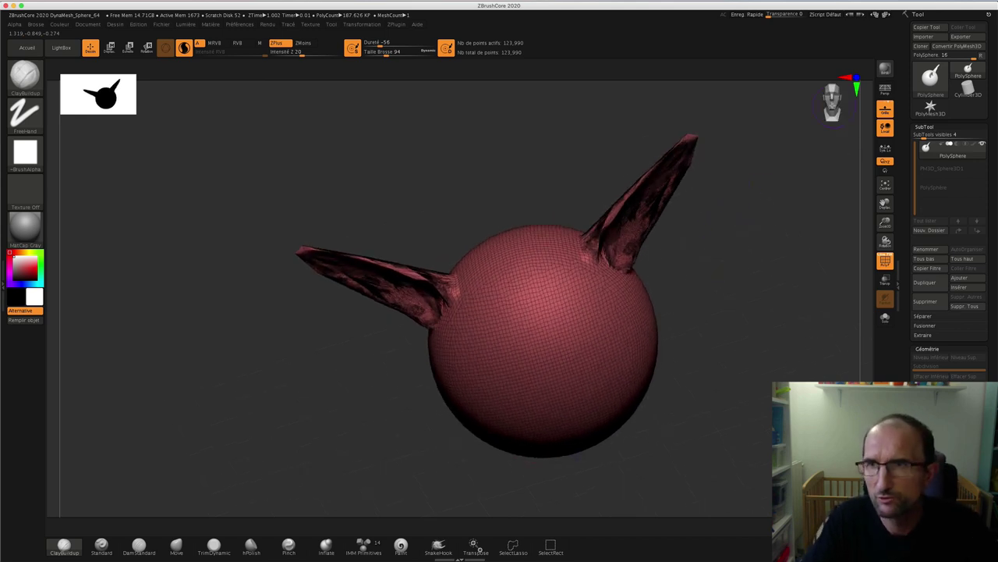
left_click(832, 100)
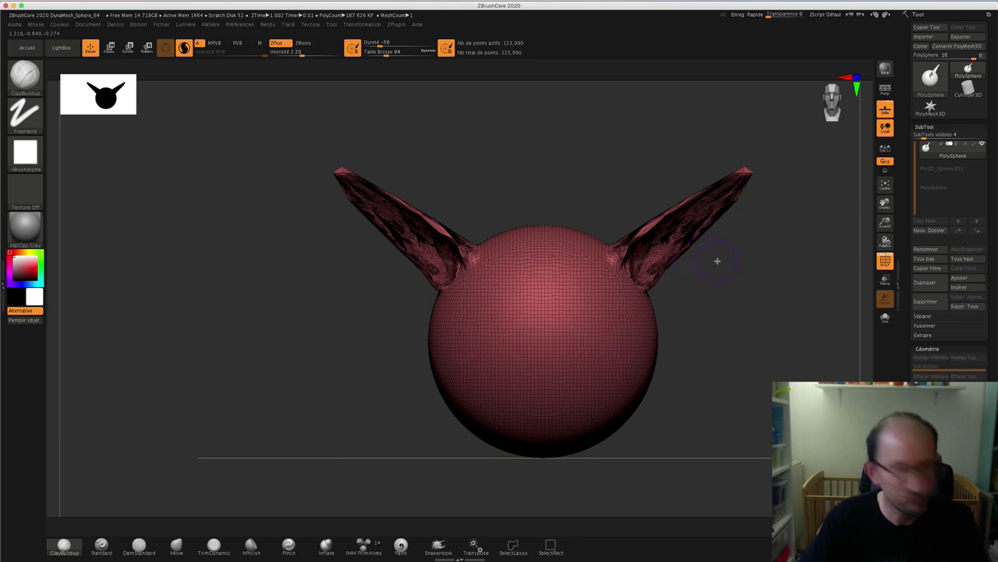
key("f")
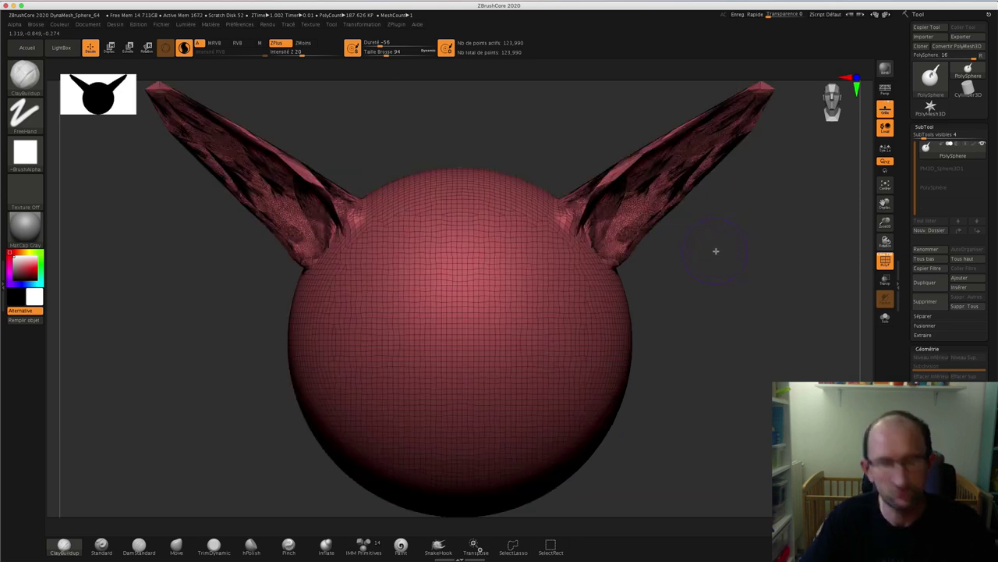
left_click_drag(746, 252, 701, 274, "alt")
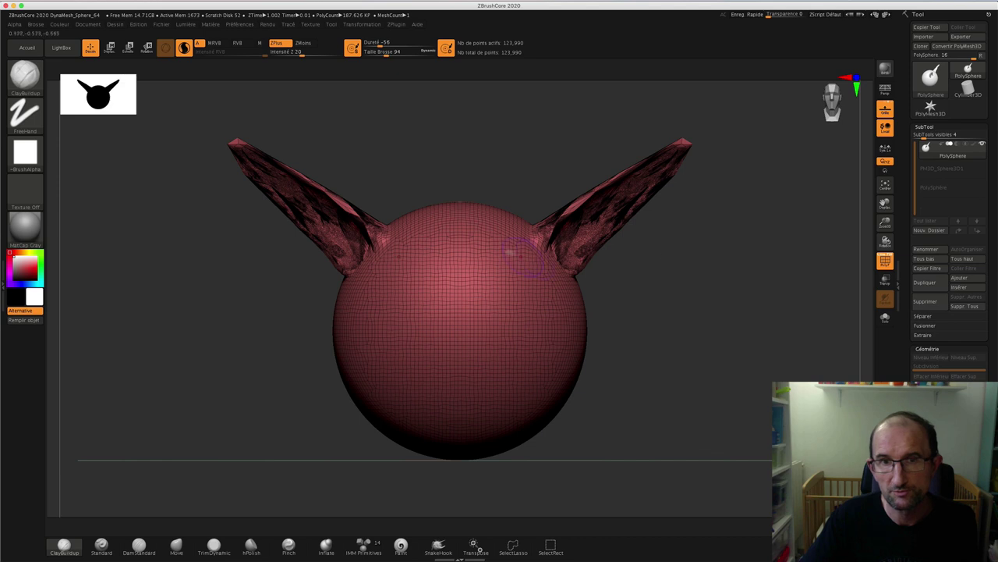
Step: Sculpt a symmetric pair of ChiselCreature Eye1 brow-and-eye sockets on the sphere
left_click(25, 76)
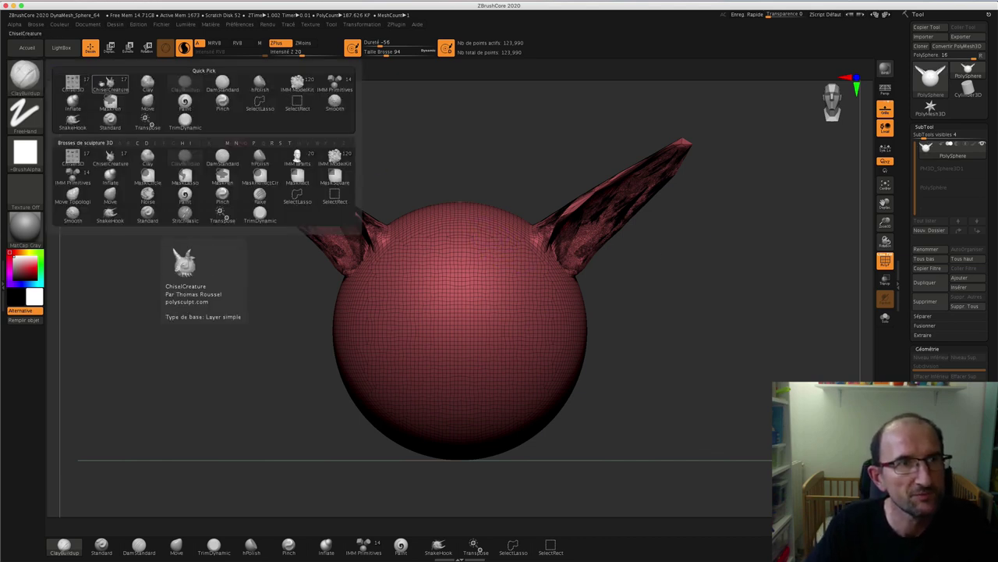
left_click(110, 83)
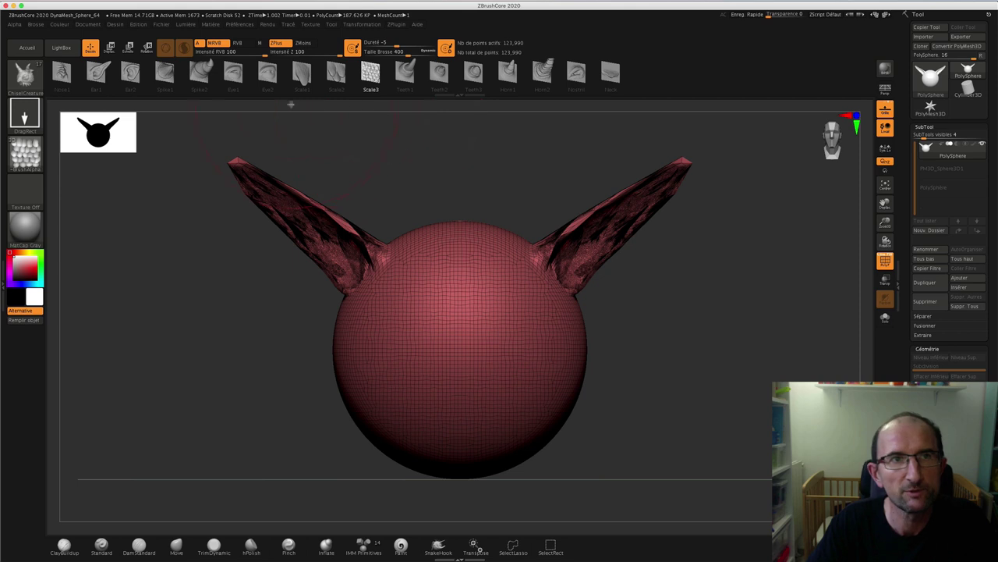
left_click(233, 72)
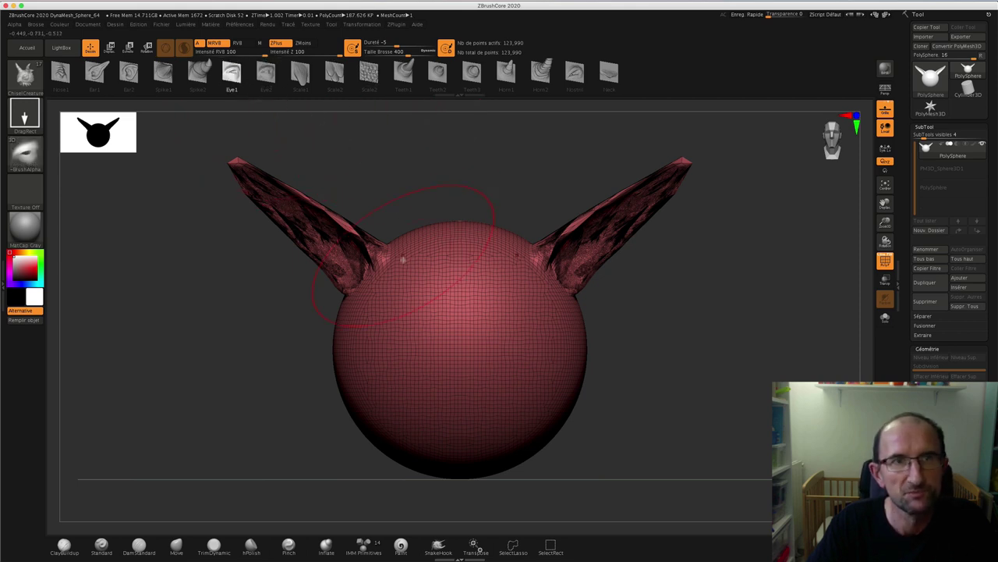
left_click_drag(422, 282, 486, 257)
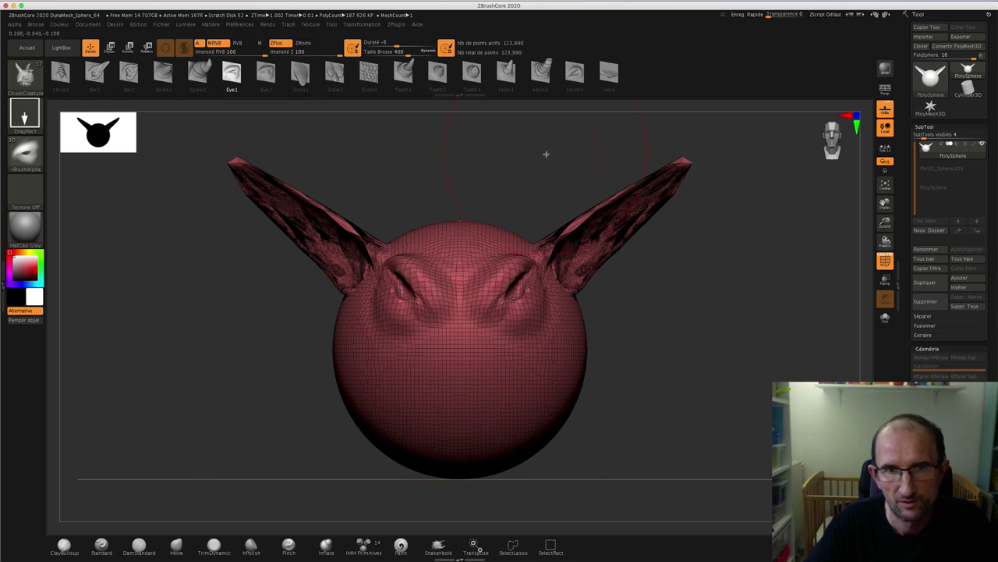
left_click_drag(546, 153, 553, 186)
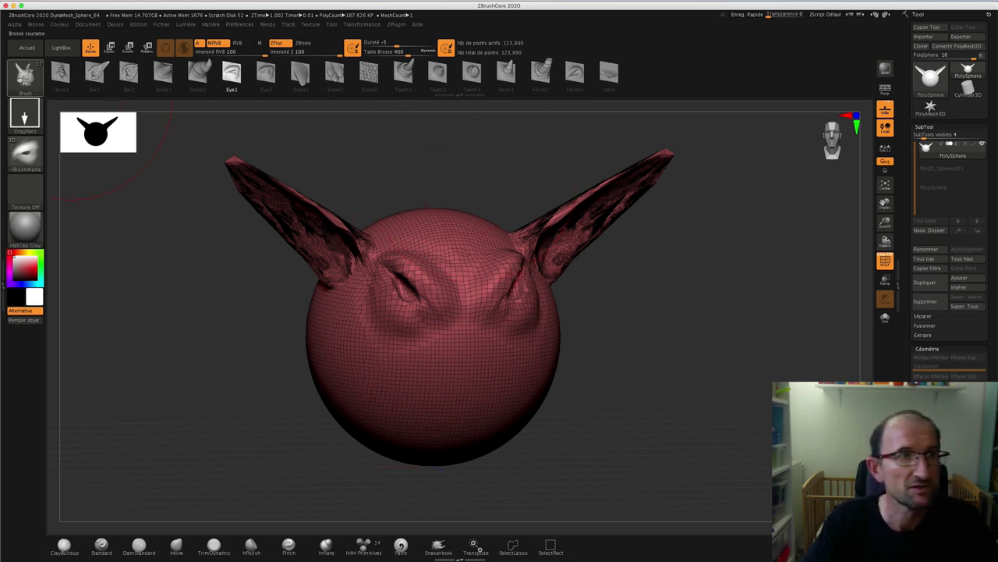
Step: Stamp raised ChiselCreature Scale3 scales across the sphere's lower front
left_click(24, 74)
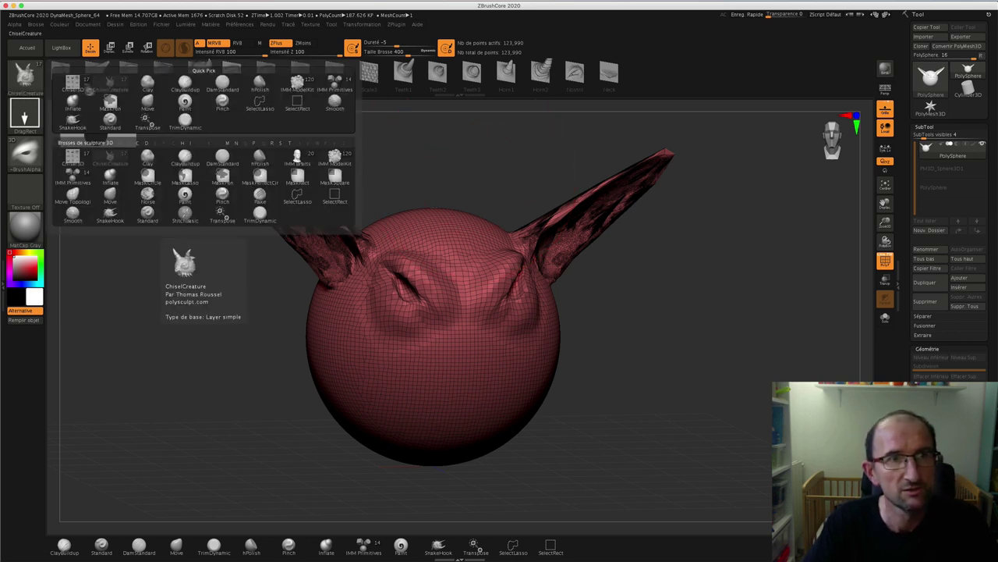
left_click(77, 86)
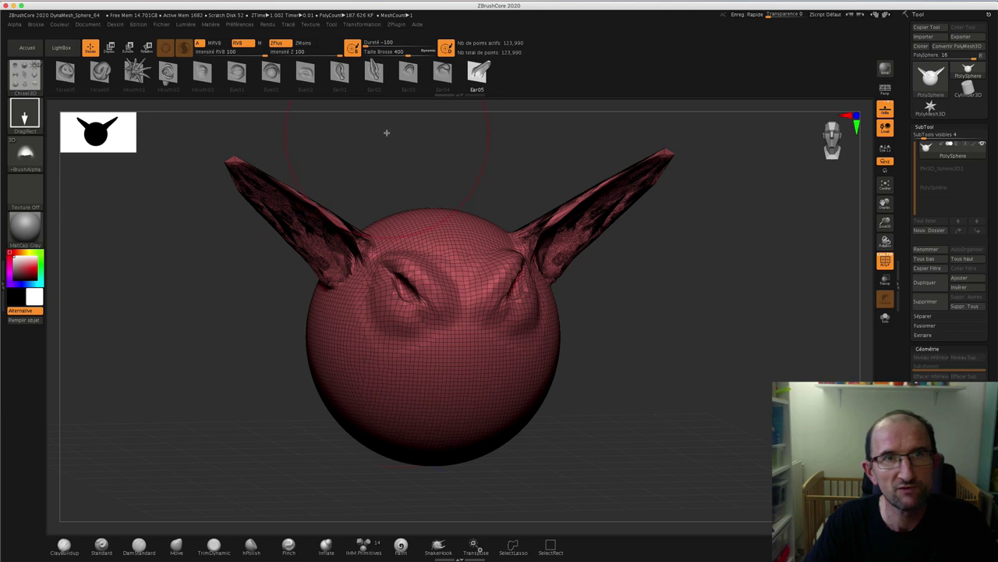
left_click(21, 80)
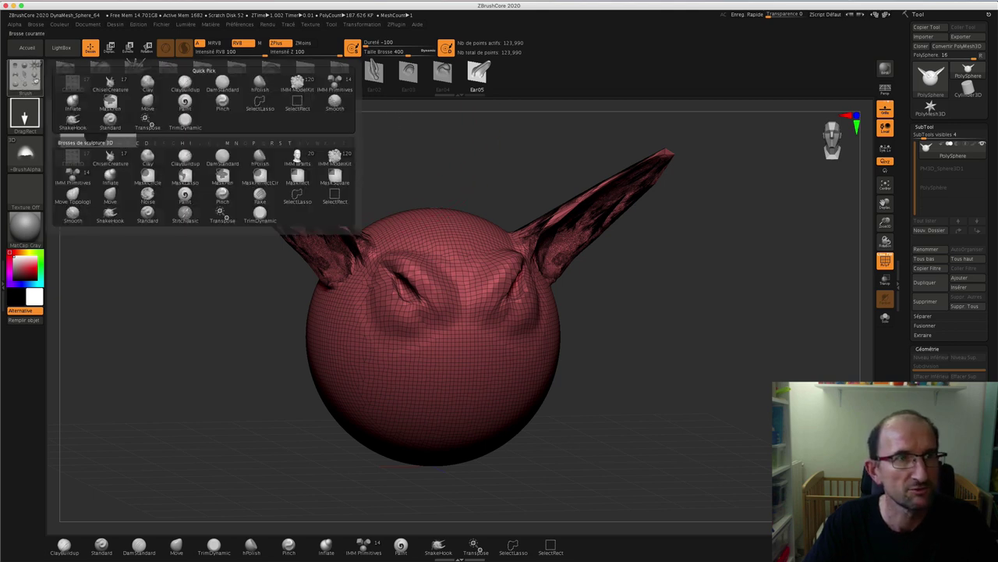
left_click(109, 85)
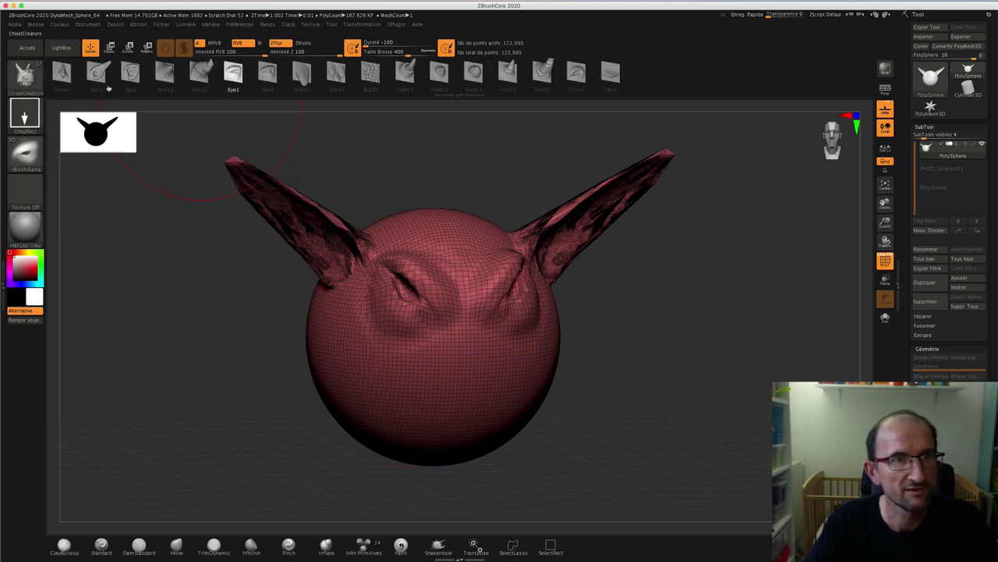
left_click(371, 74)
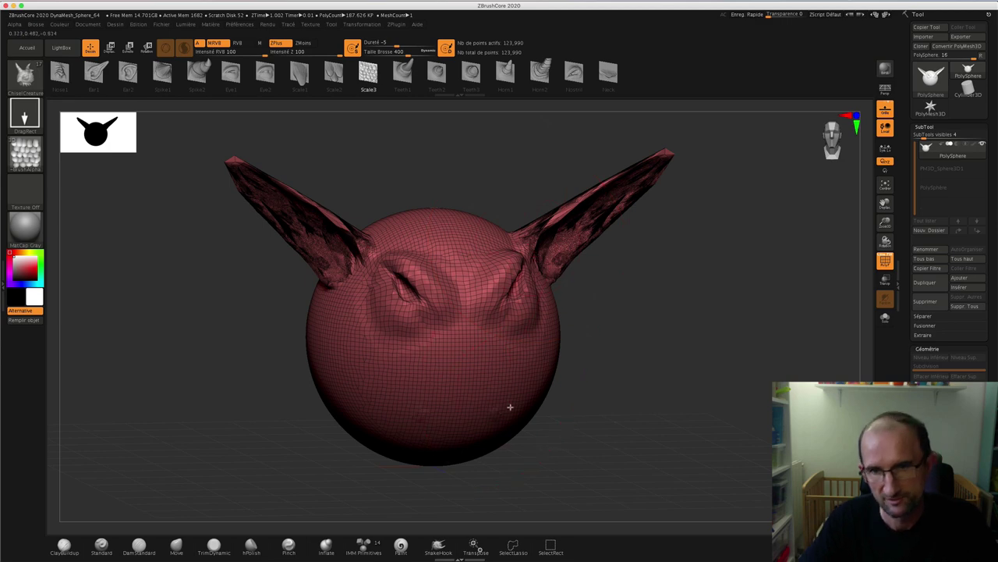
mouse_move(510, 407)
left_mouse_down()
mouse_move(646, 330)
mouse_move(672, 299)
mouse_move(660, 297)
mouse_move(660, 312)
left_mouse_up()
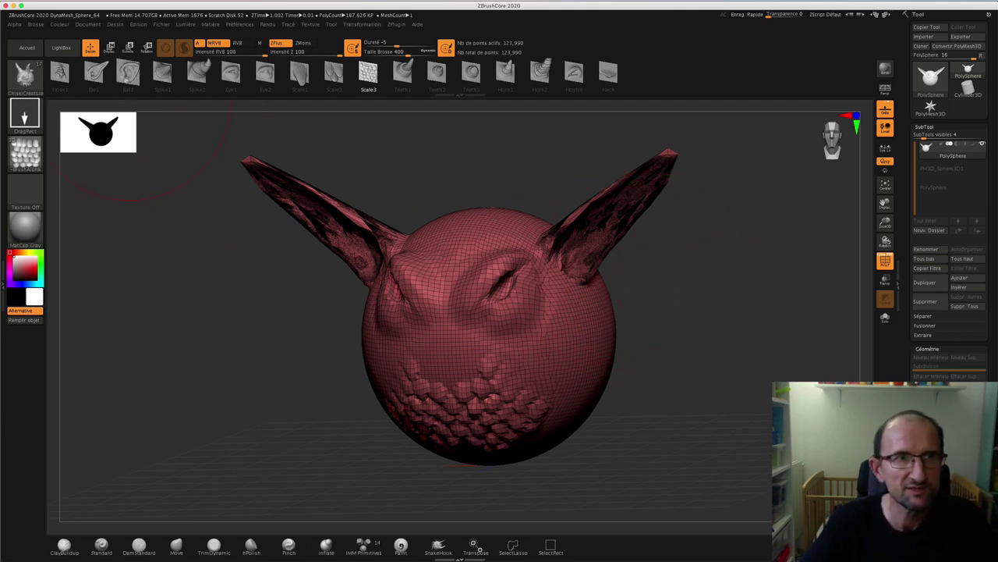
Step: In Transpose Move at front view, display the gizmo's Transform Type list of deformers
left_click(110, 47)
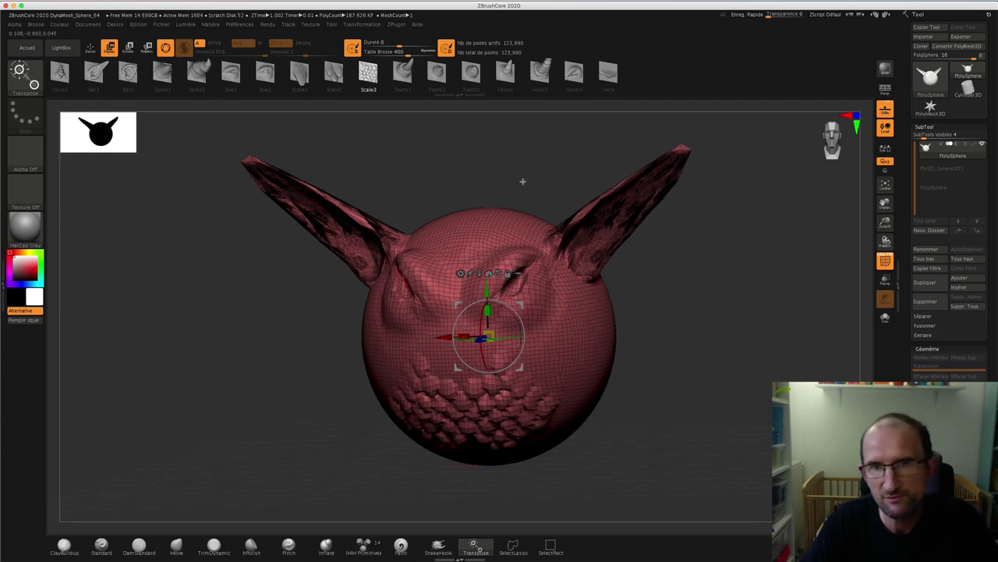
left_click_drag(521, 182, 437, 185)
left_click(832, 141)
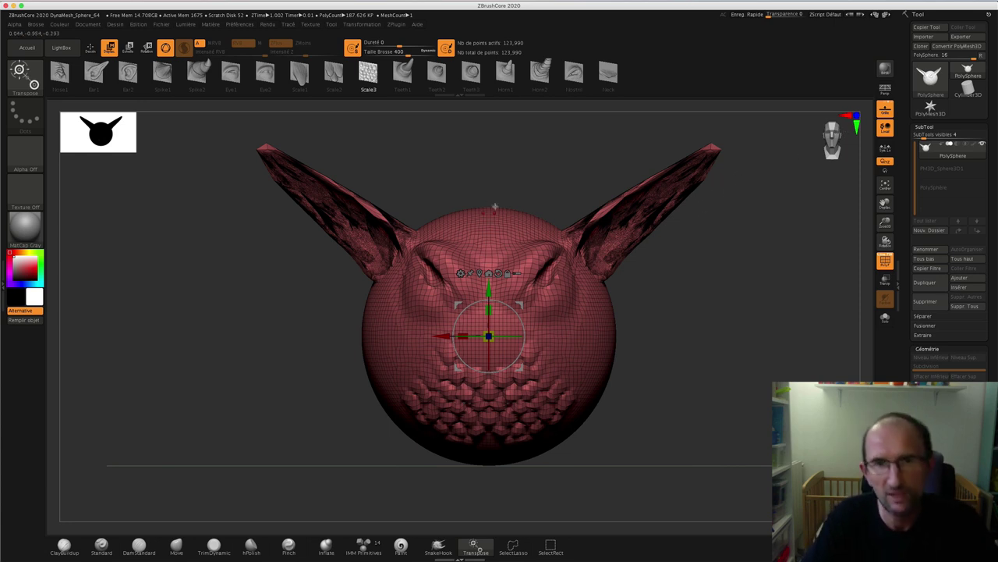
left_click(461, 273)
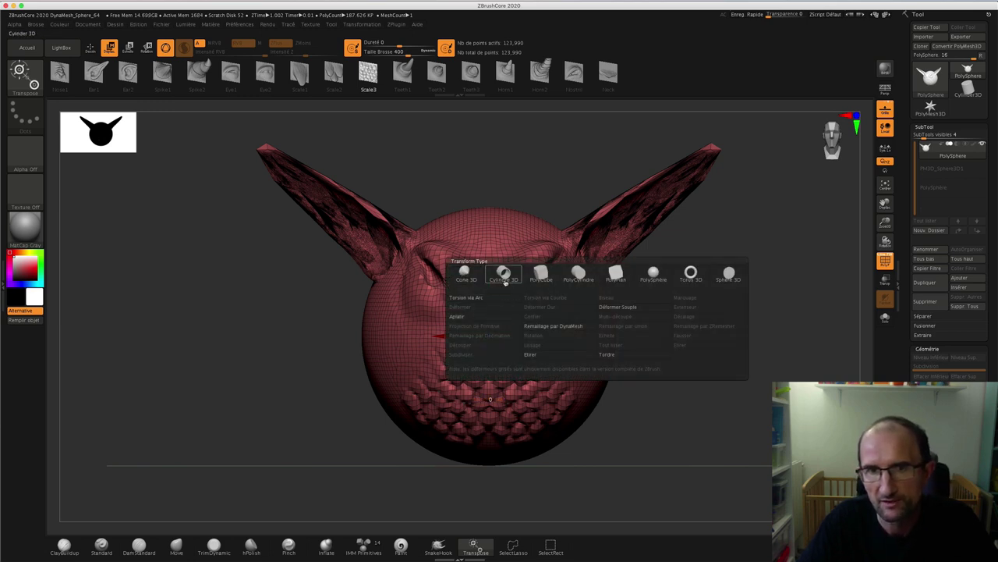
Step: Apply Cylinder 3D, lowering its segments from 33 to 19 and inner radius to 0.81
left_click(504, 273)
left_click_drag(516, 289, 542, 293)
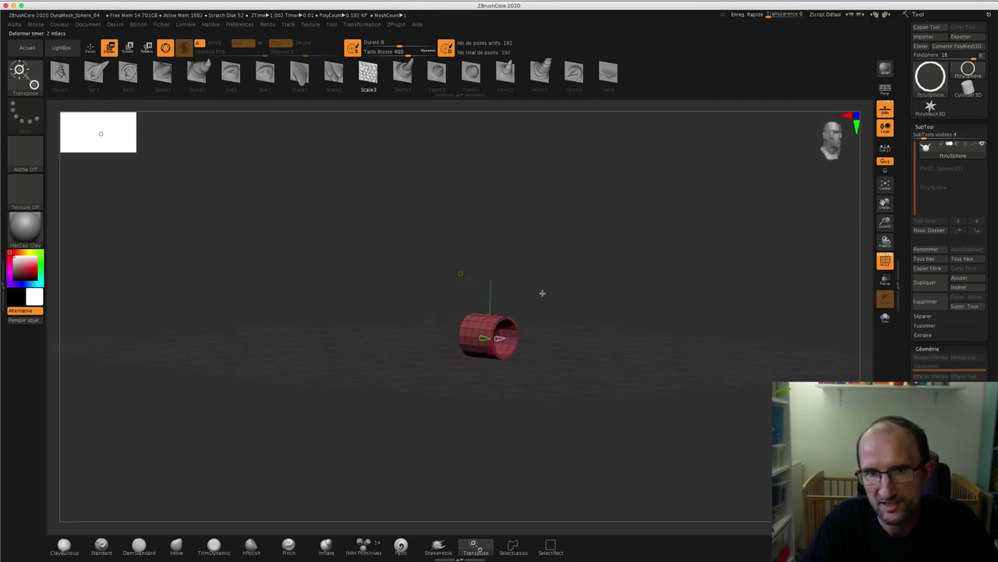
key("f")
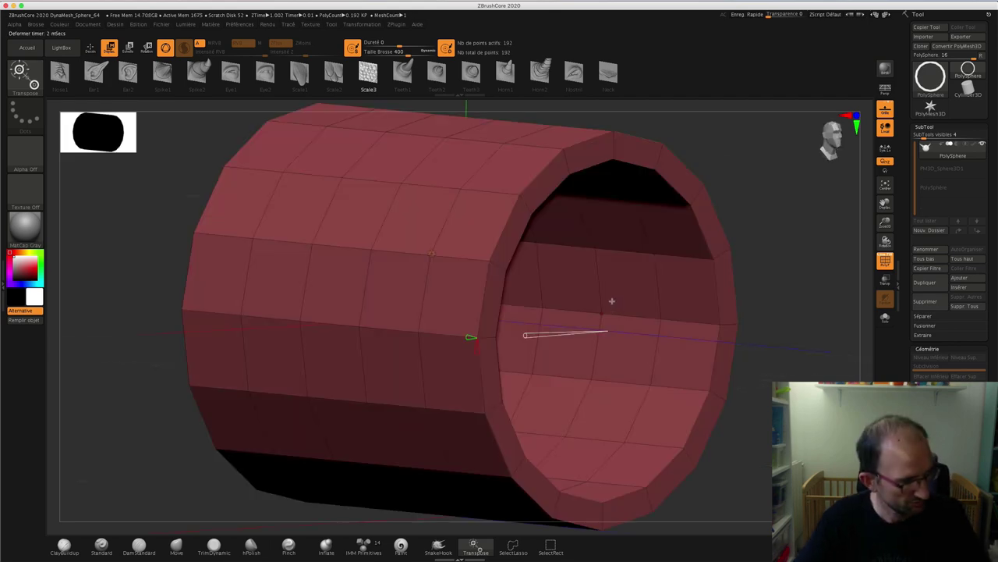
left_click_drag(772, 253, 765, 245)
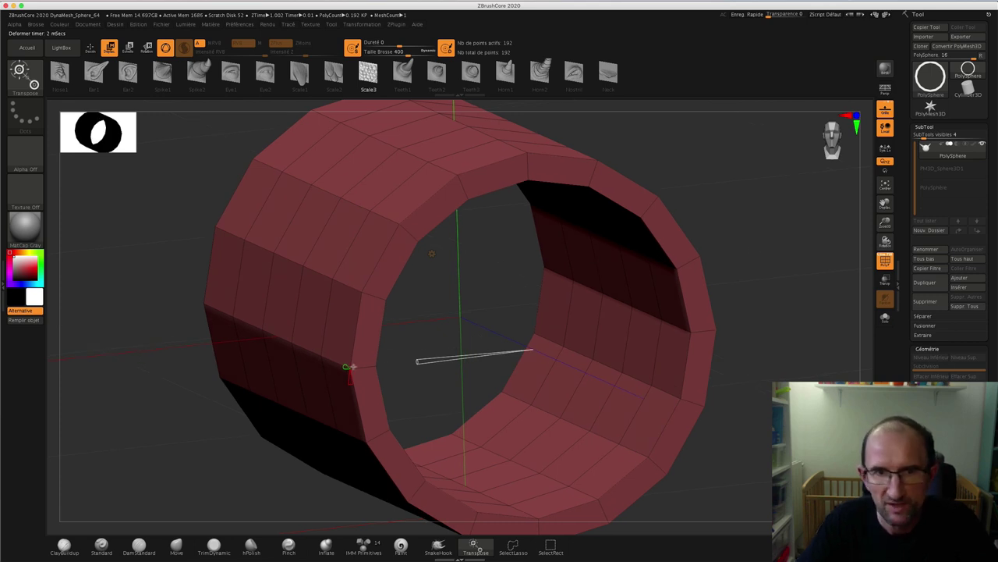
left_click_drag(342, 365, 344, 366)
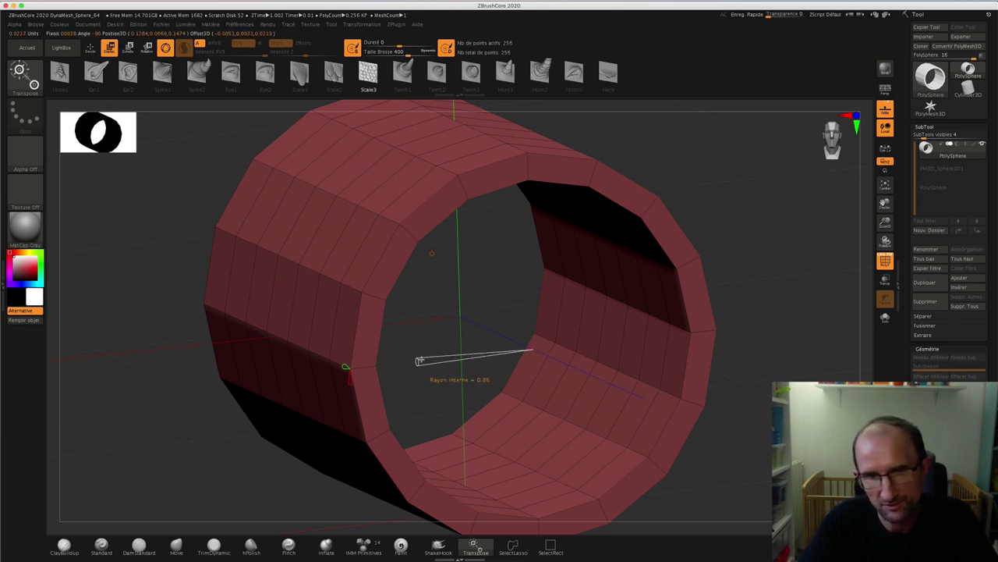
left_click_drag(419, 360, 431, 360)
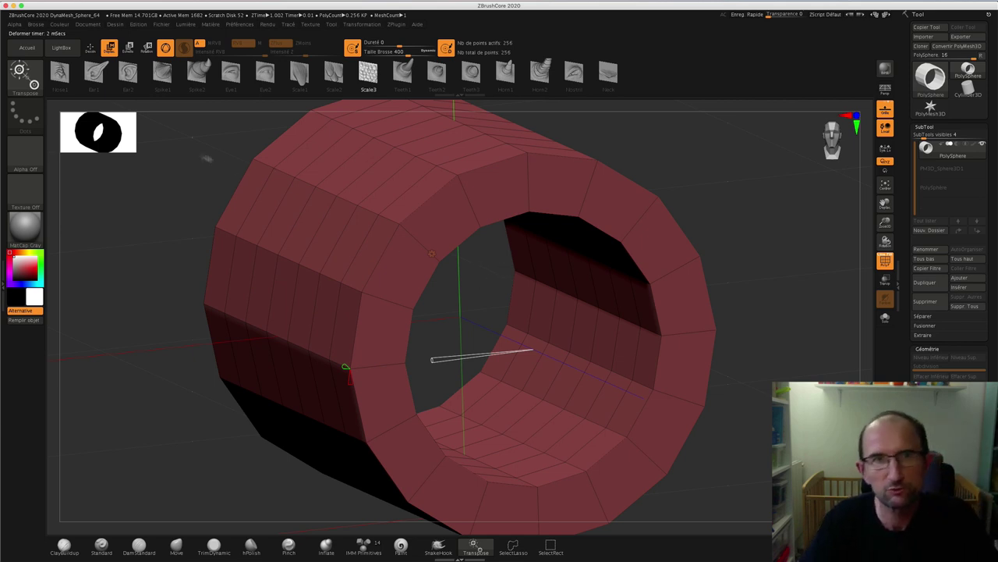
Step: Reopen Blue_Monster_128_00.ZPR via LightBox's file open, declining to save the cylinder
left_click(61, 48)
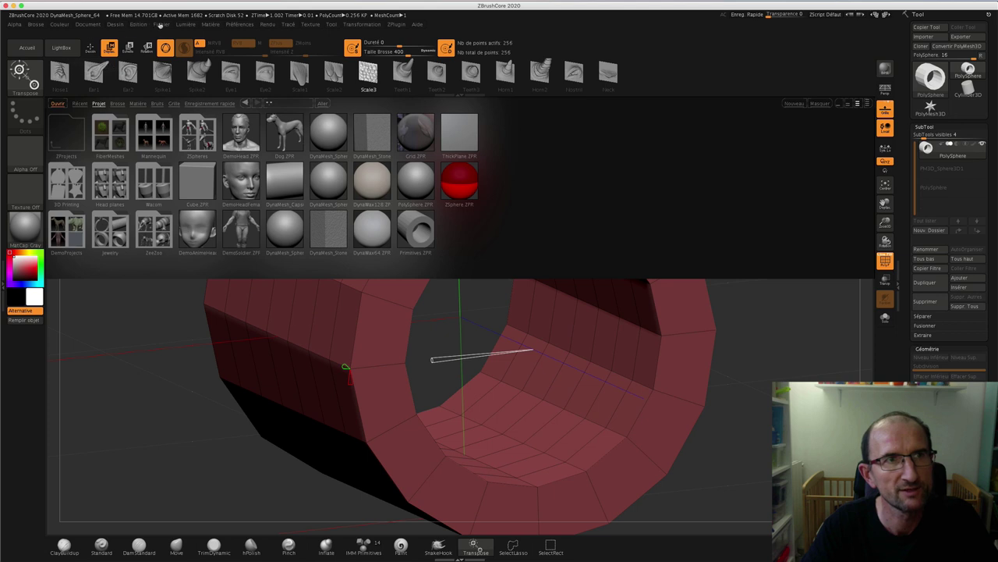
left_click(161, 24)
left_click(173, 40)
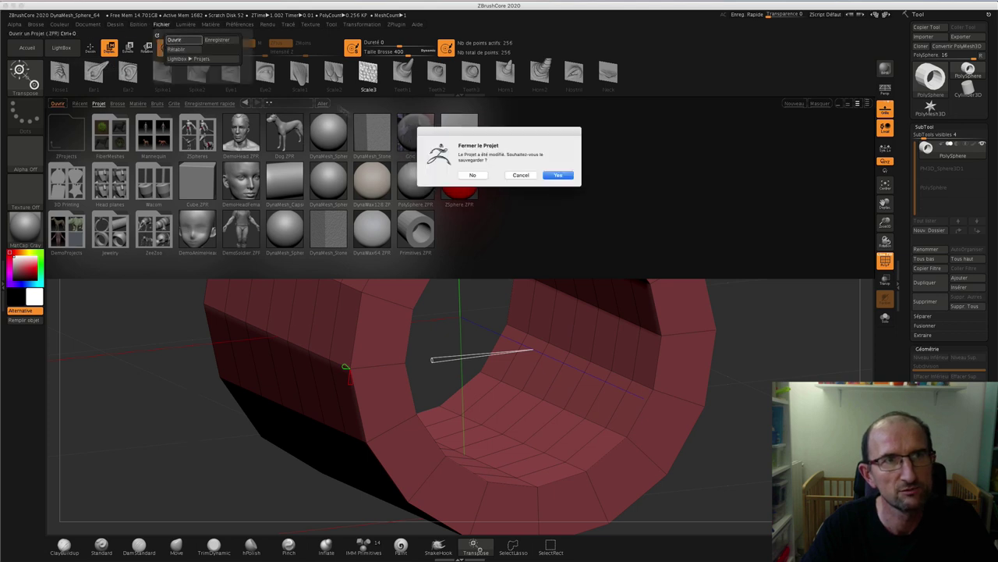
left_click(474, 176)
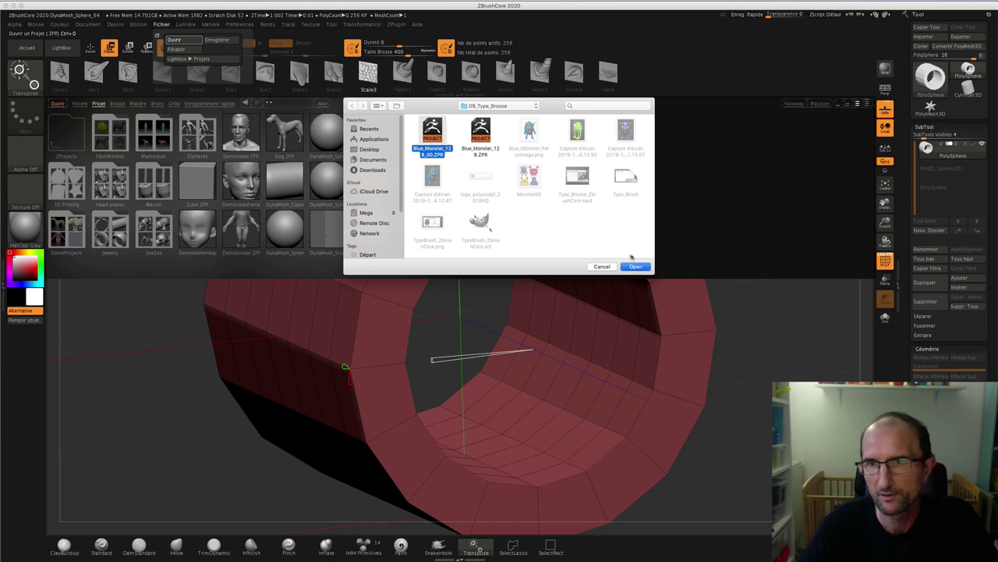
left_click(635, 267)
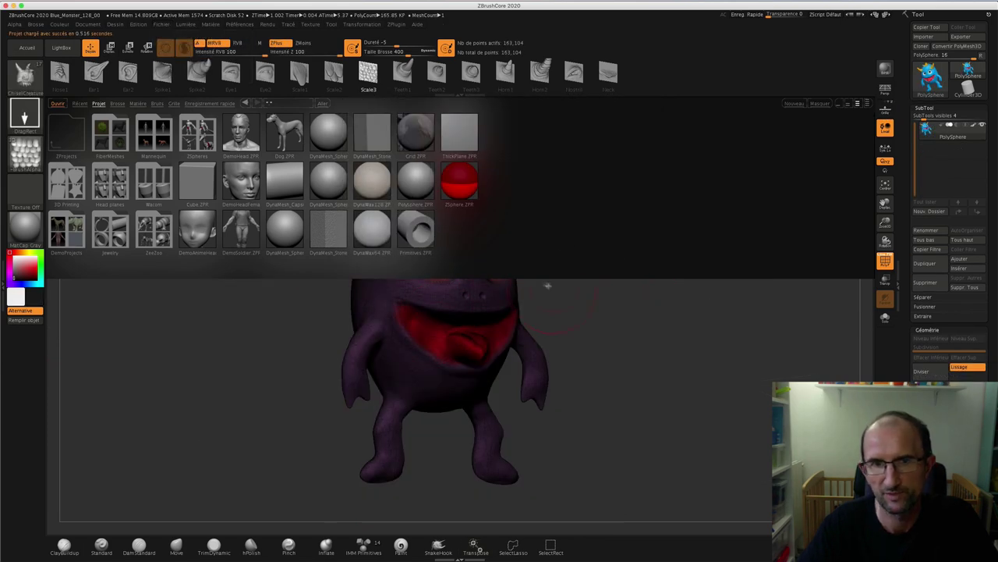
Step: Close LightBox, turn the Blue Monster to face front, and show its painted colours
left_click(61, 48)
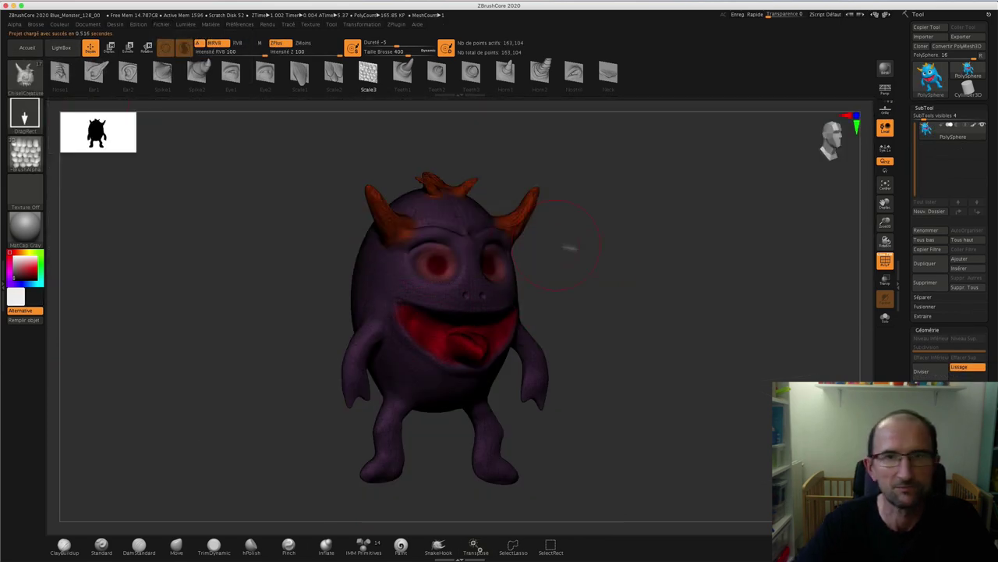
mouse_move(594, 253)
left_mouse_down()
mouse_move(577, 249)
mouse_move(611, 251)
left_mouse_up()
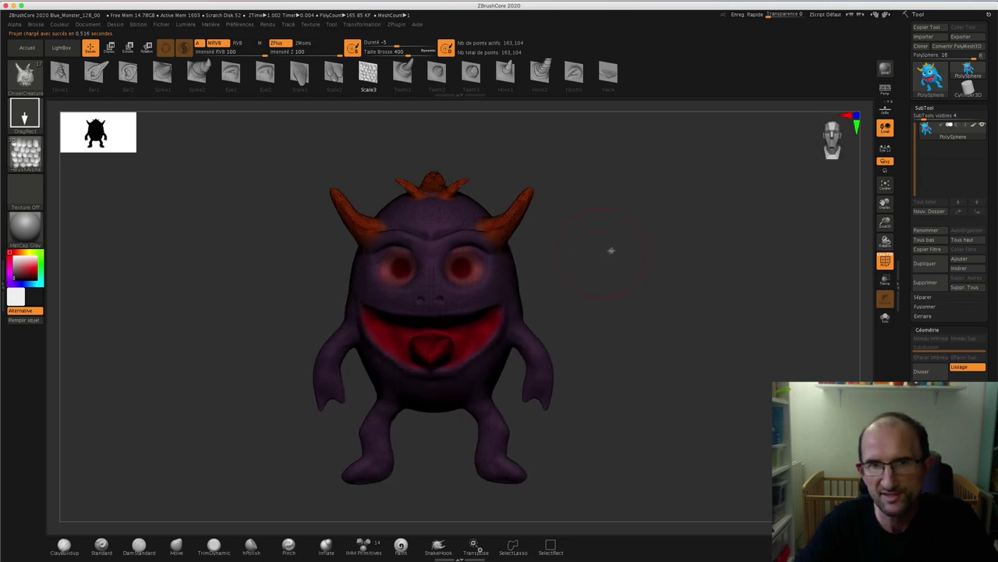
left_click(885, 261)
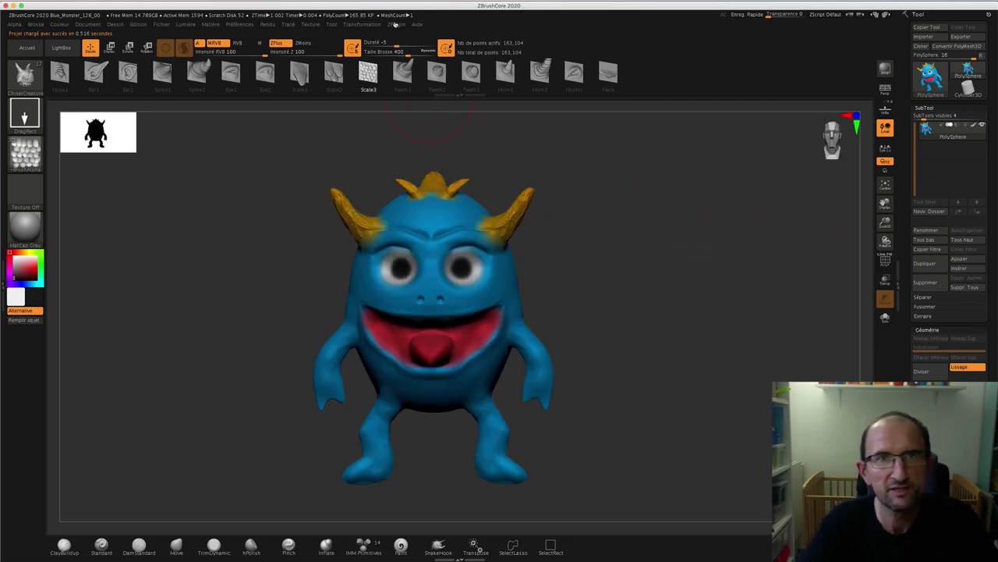
left_click(397, 25)
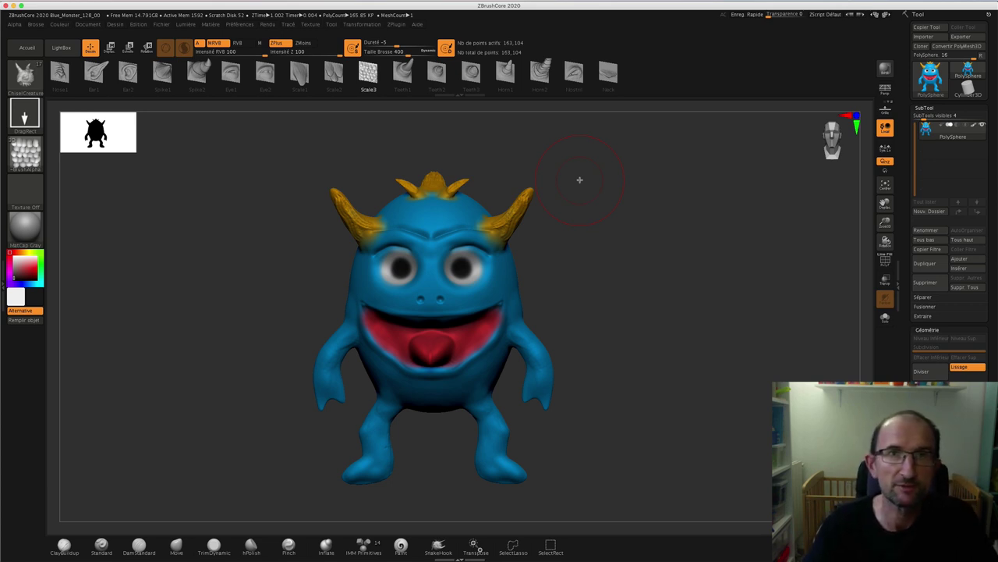
Step: Expand the ZPlugin menu's 3D Print Hub, revealing STL, VRML and OBJ export options
left_click(399, 24)
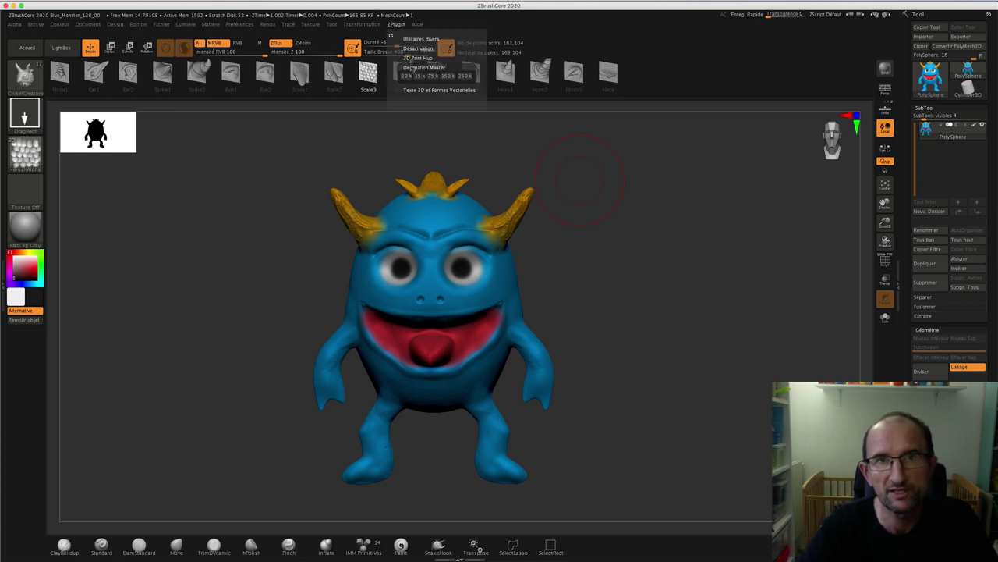
left_click(418, 57)
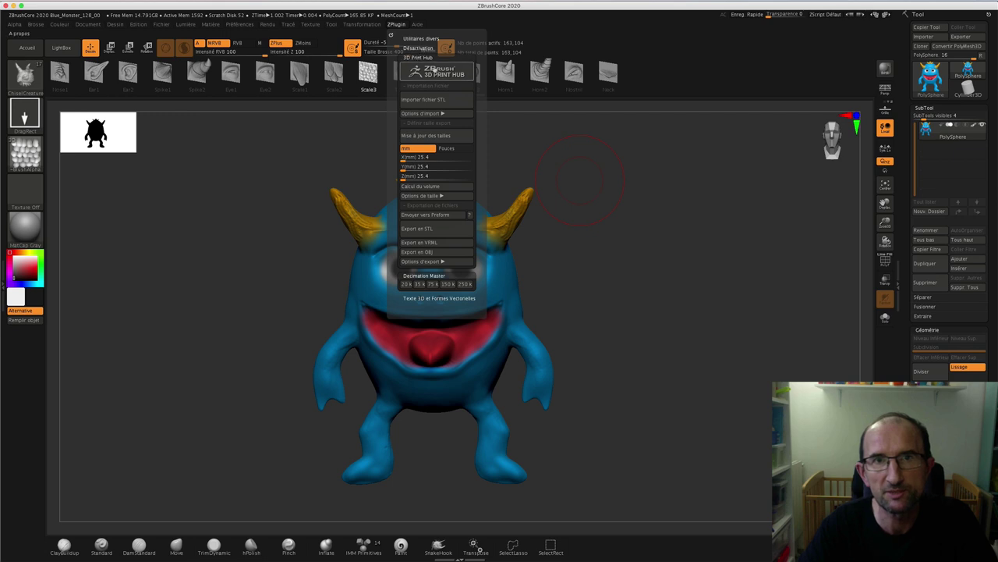